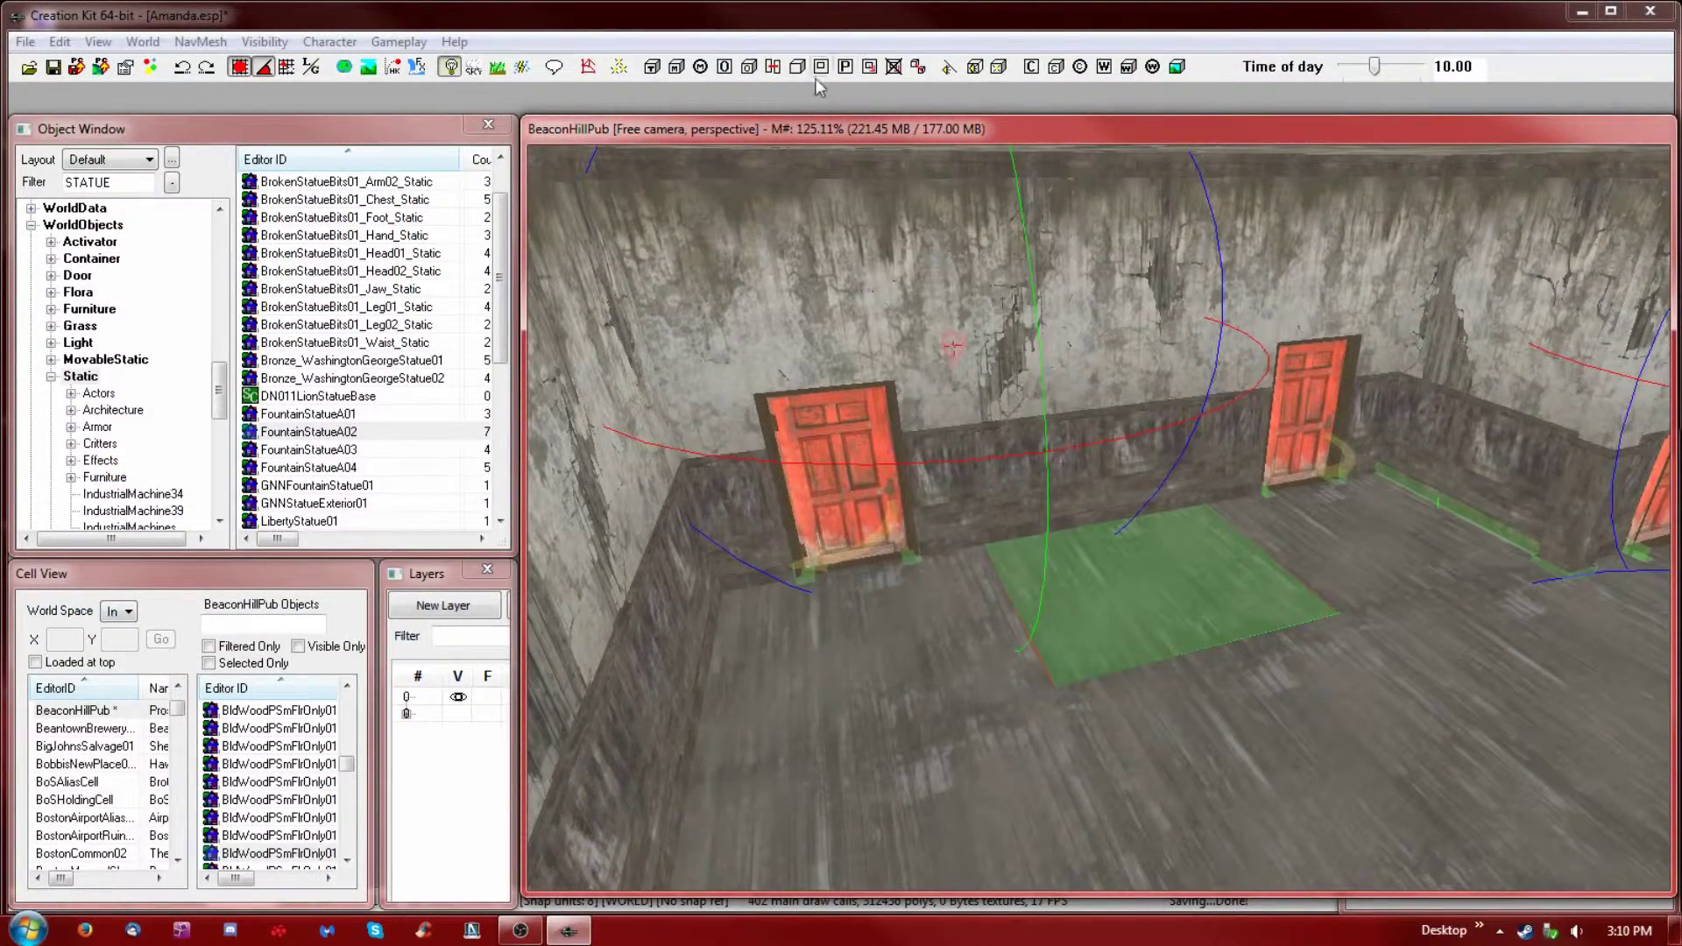
- Examine the BeaconHillPub interior, covering the rooms with the red doors, the couch area and the rug by the bar counter
{"action": "key", "text": "shift"}
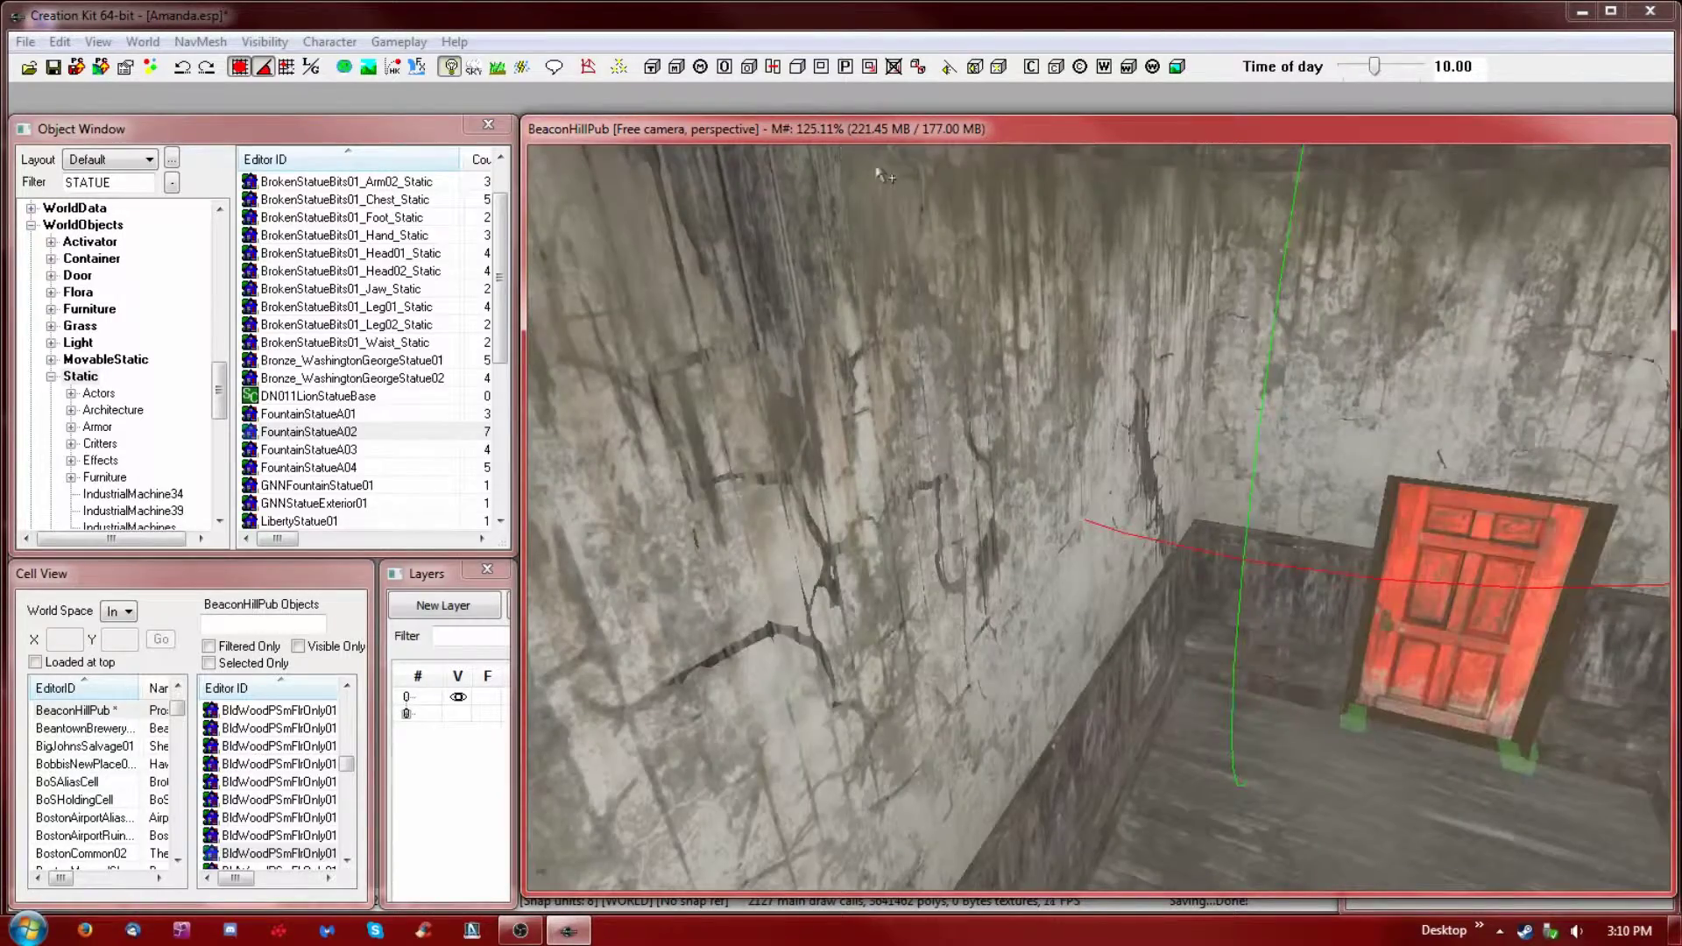
{"action": "key", "text": "shift"}
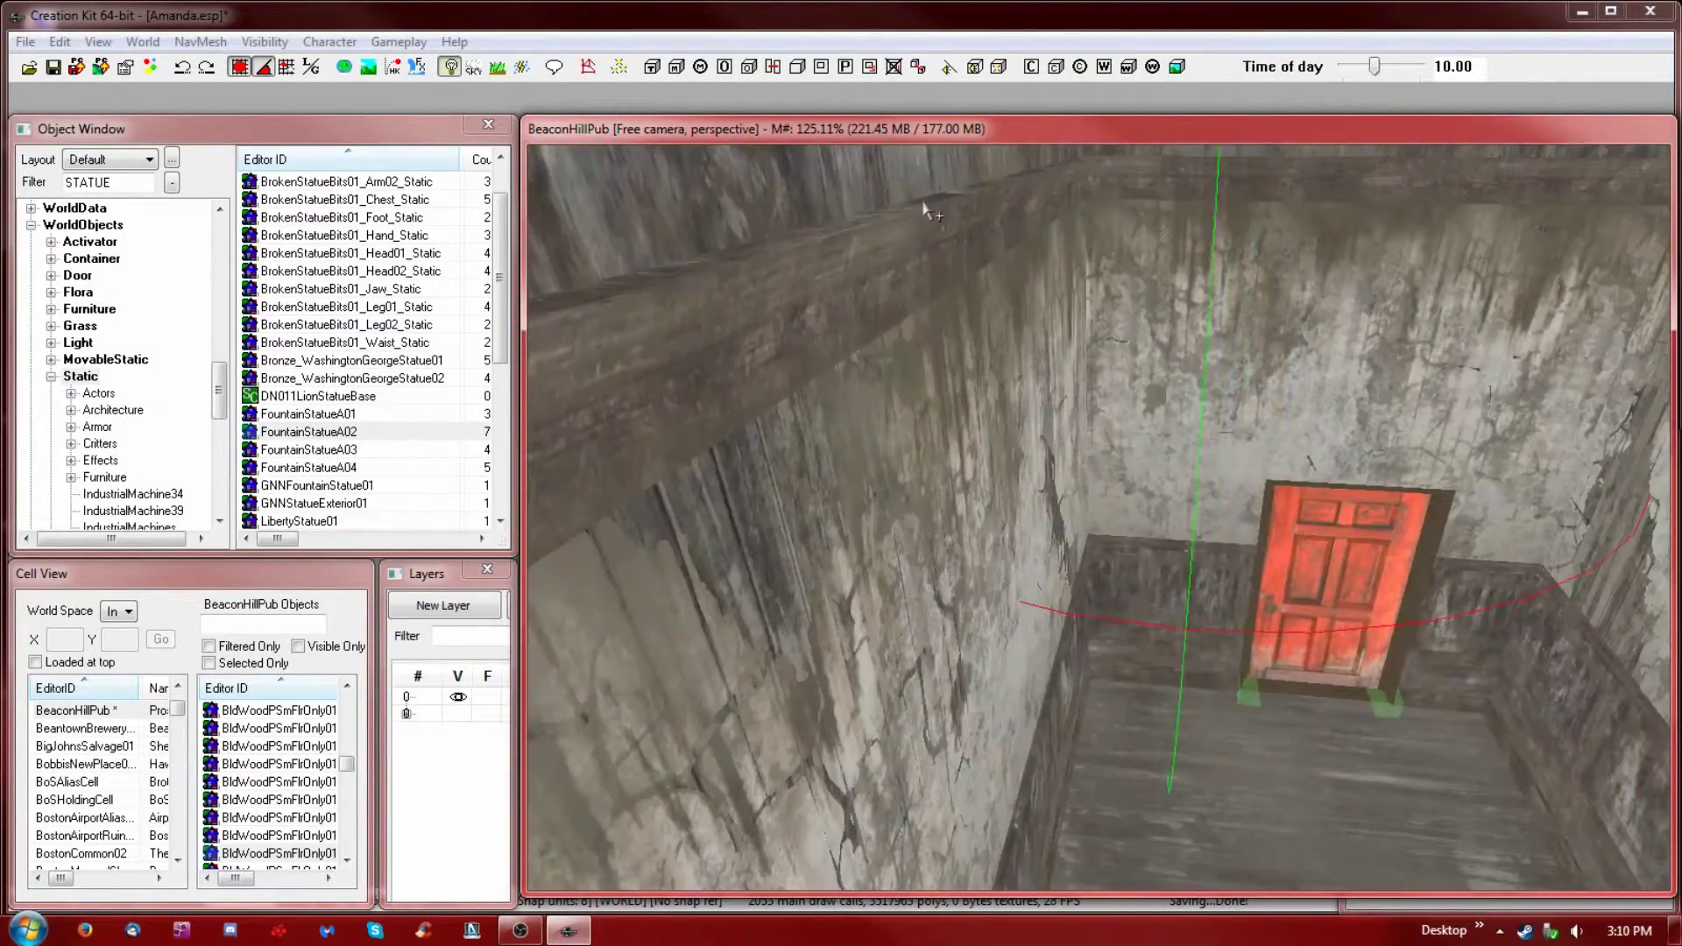
{"action": "scroll", "coordinate": [927, 207], "scroll_direction": "down", "scroll_amount": 10}
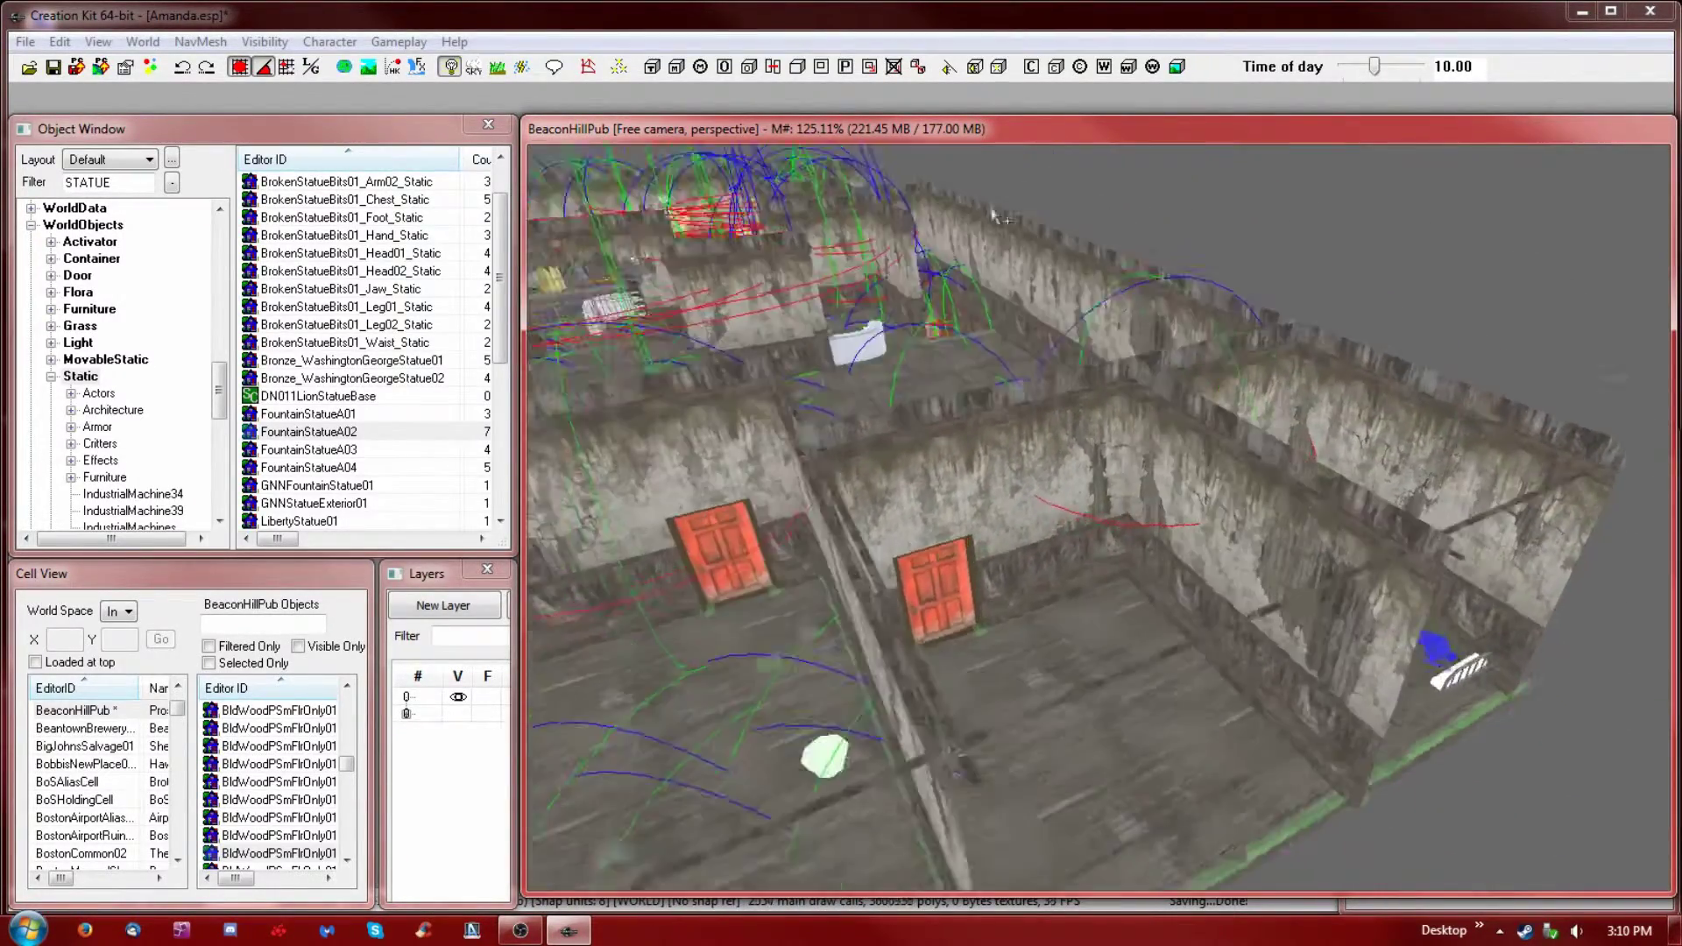
{"action": "key", "text": "shift"}
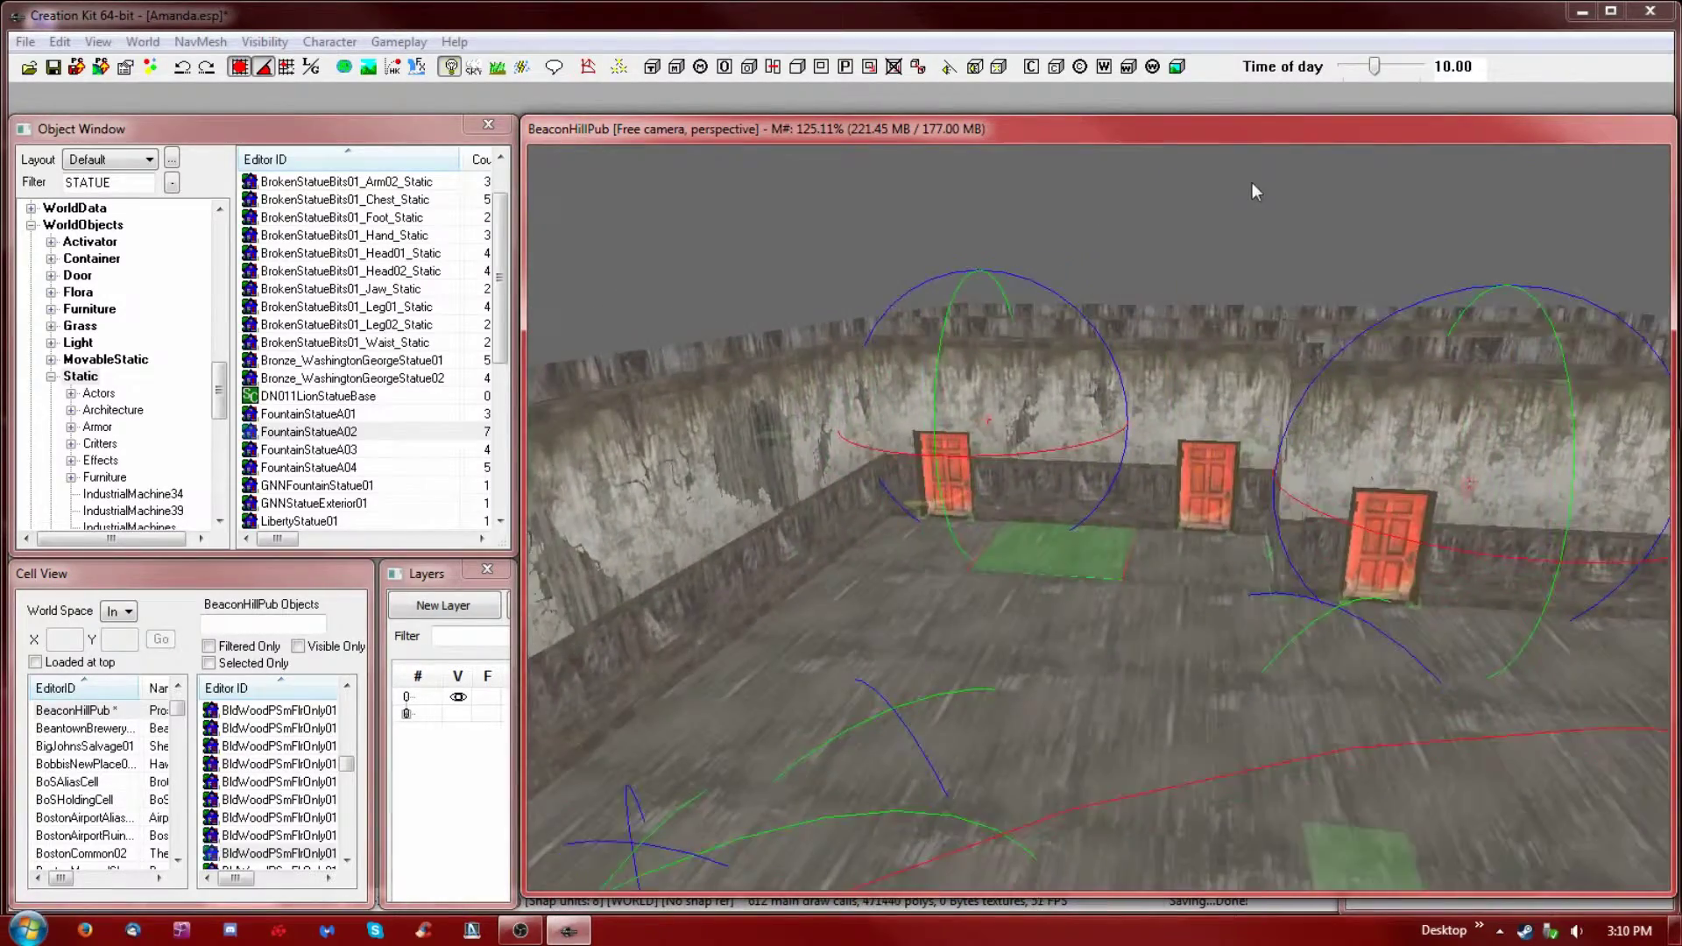
{"action": "key", "text": "shift"}
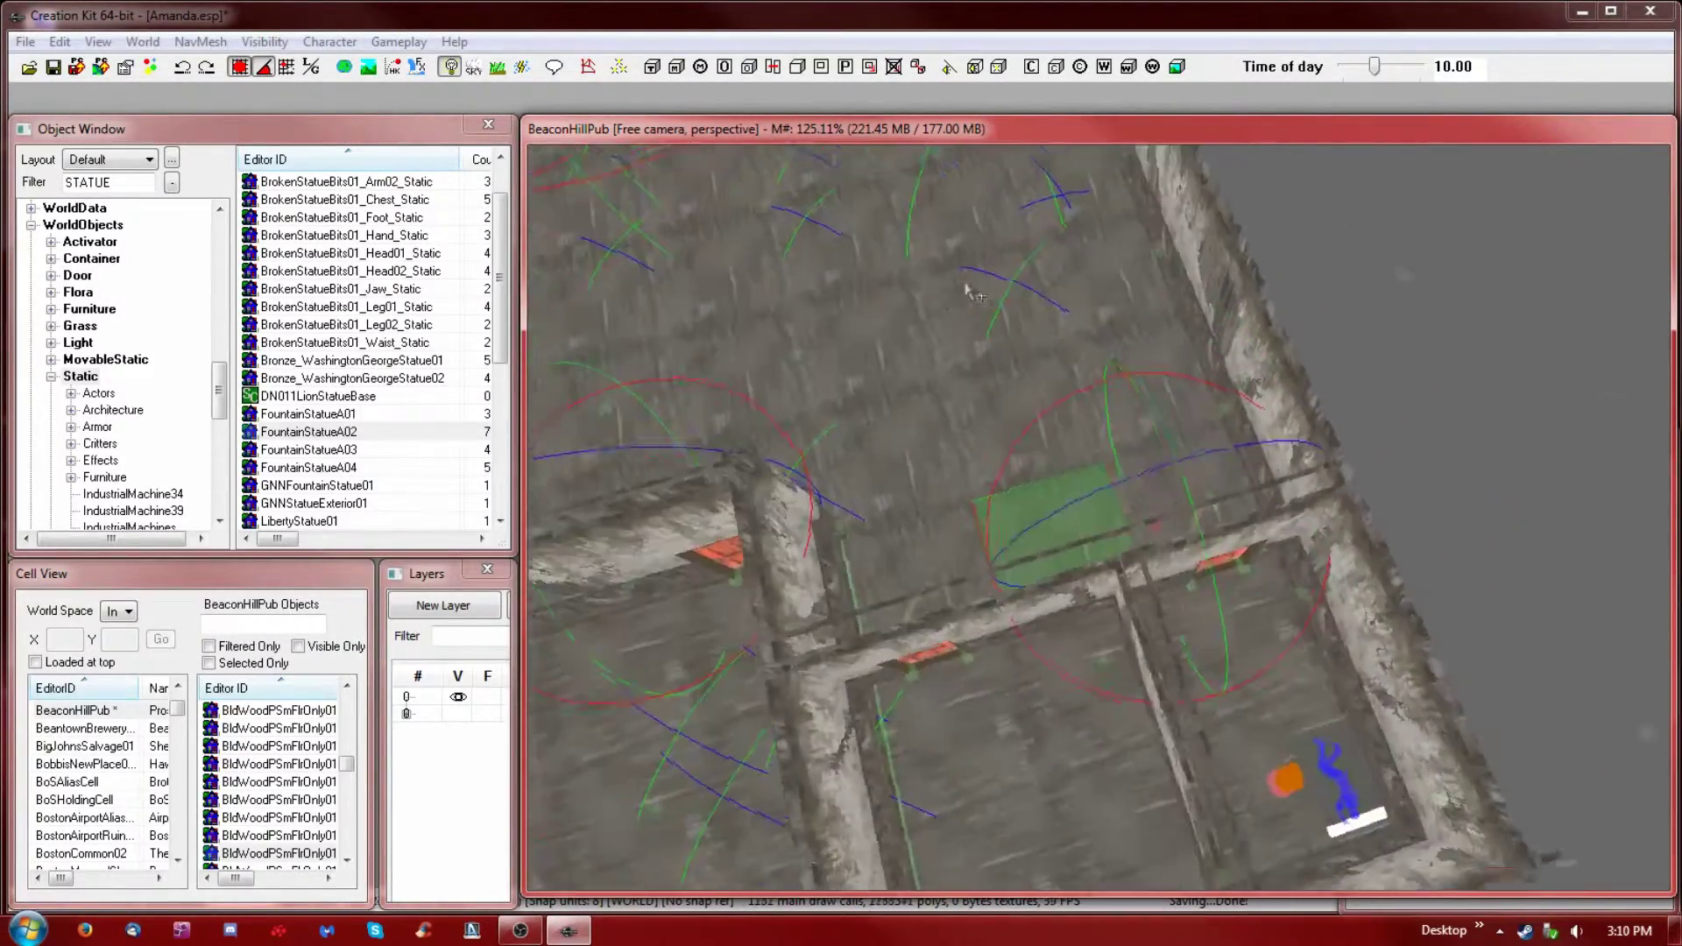
{"action": "key", "text": "shift"}
{"action": "middle_click_drag", "start_coordinate": [860, 289], "coordinate": [1058, 413]}
{"action": "key", "text": "shift"}
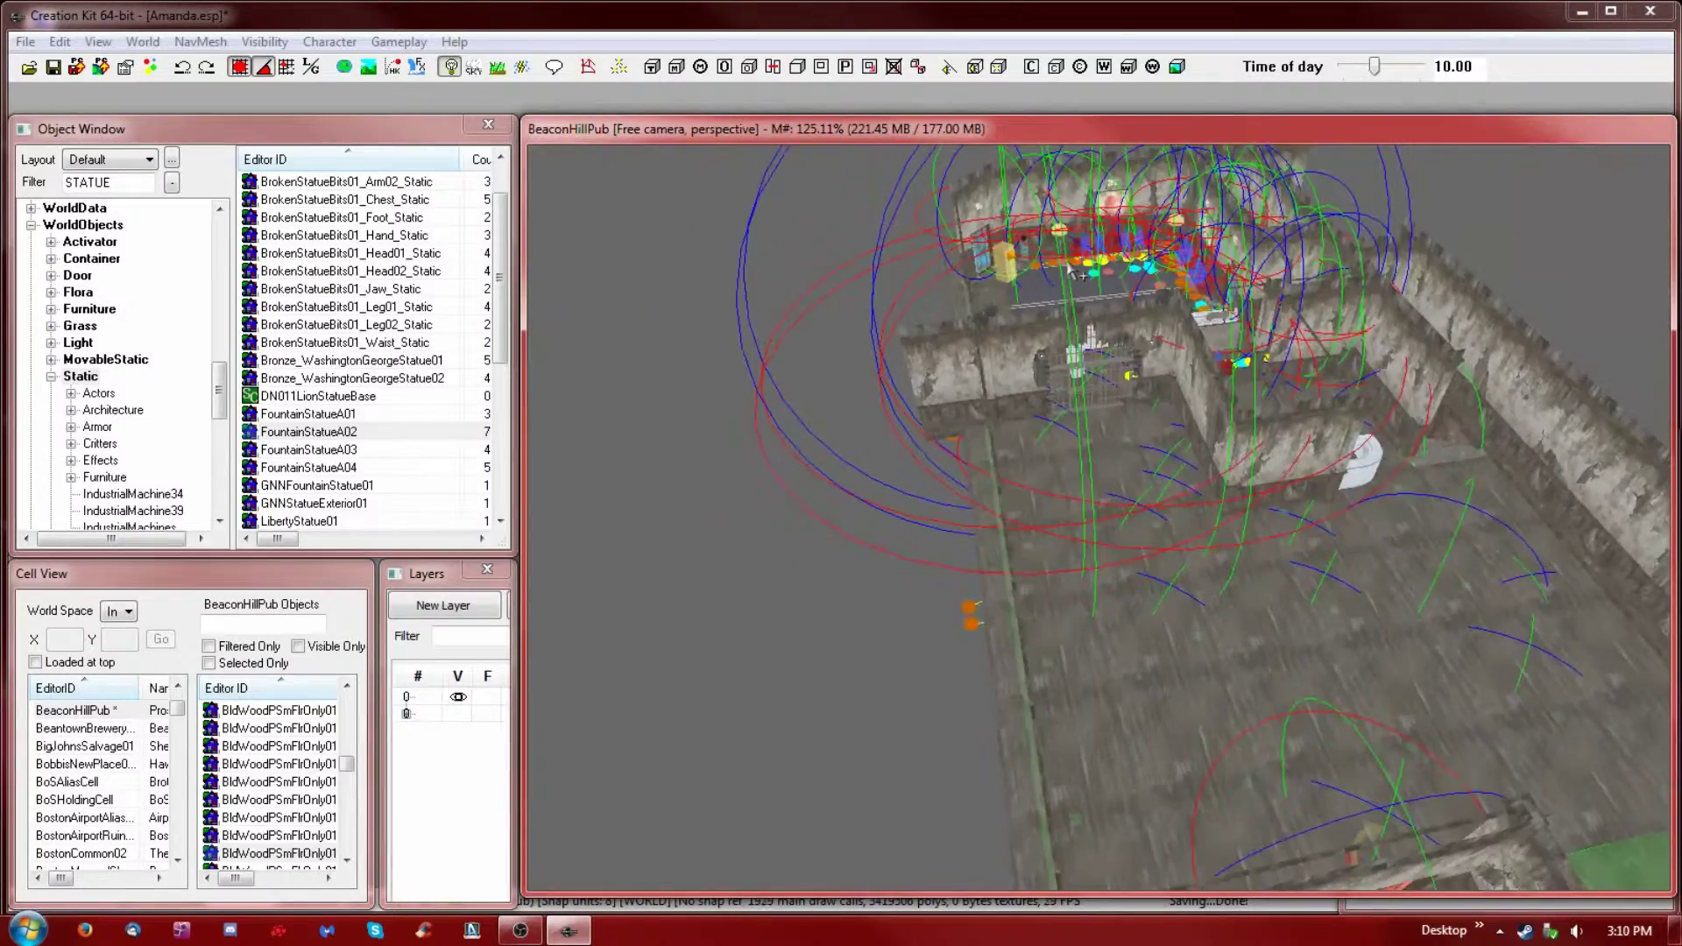
{"action": "scroll", "coordinate": [1071, 274], "scroll_direction": "up", "scroll_amount": 10}
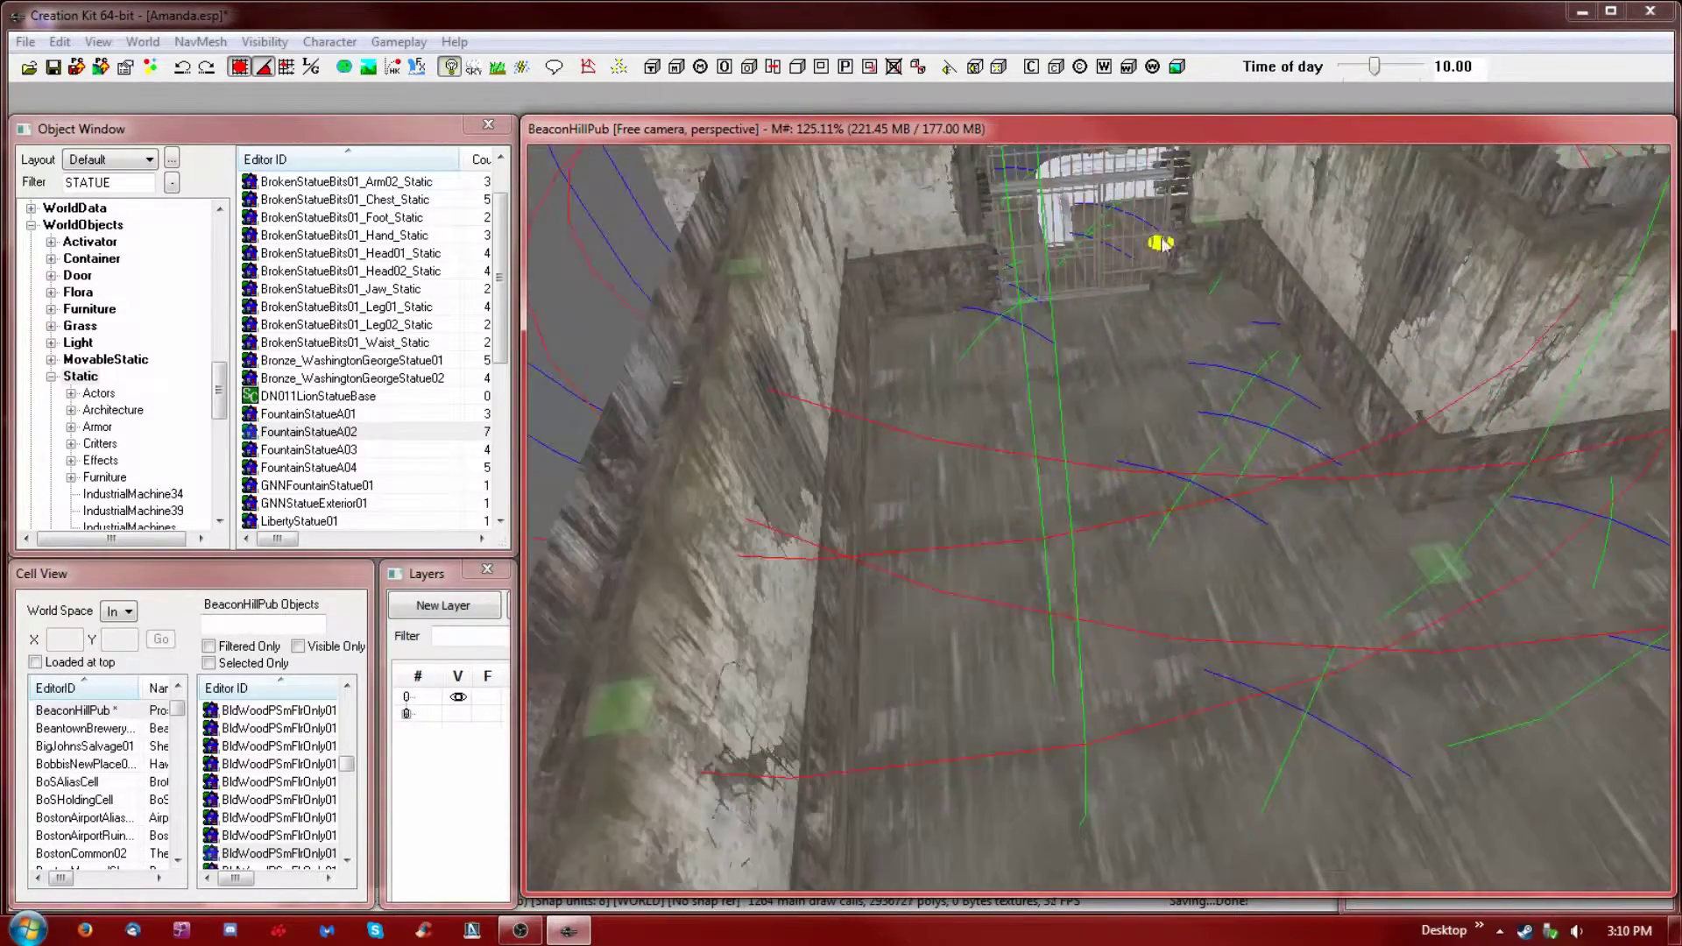
{"action": "scroll", "coordinate": [1161, 243], "scroll_direction": "down", "scroll_amount": 10}
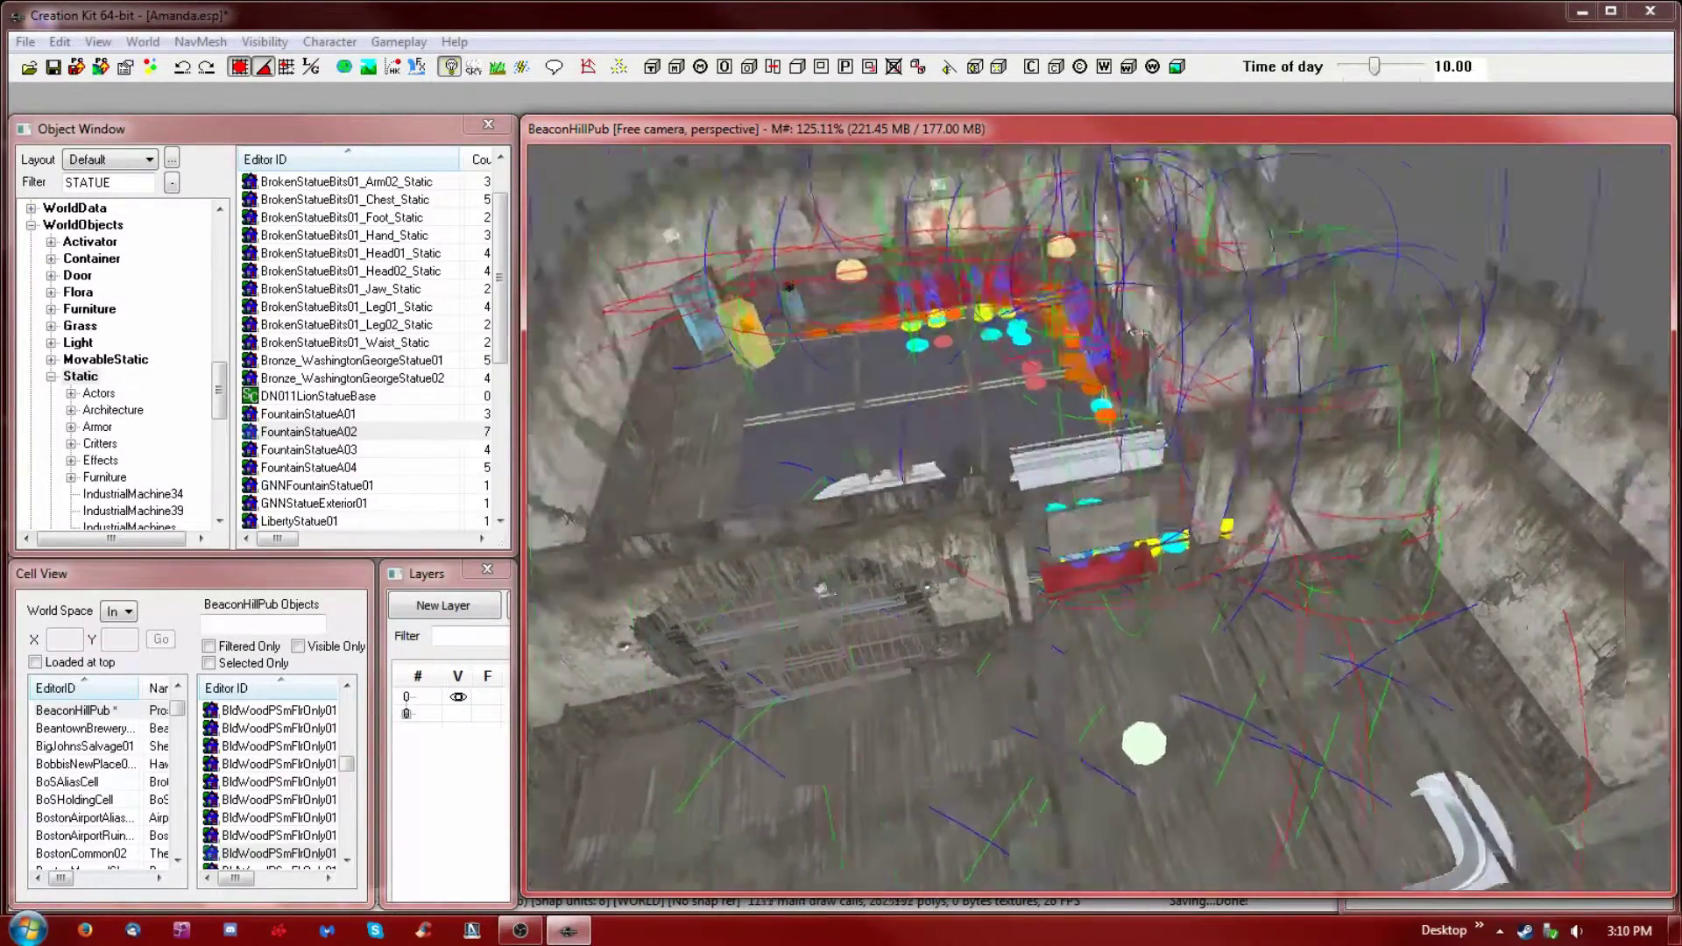
{"action": "key", "text": "shift"}
{"action": "middle_click_drag", "start_coordinate": [755, 821], "coordinate": [1077, 649]}
{"action": "scroll", "coordinate": [966, 694], "scroll_direction": "up", "scroll_amount": 4}
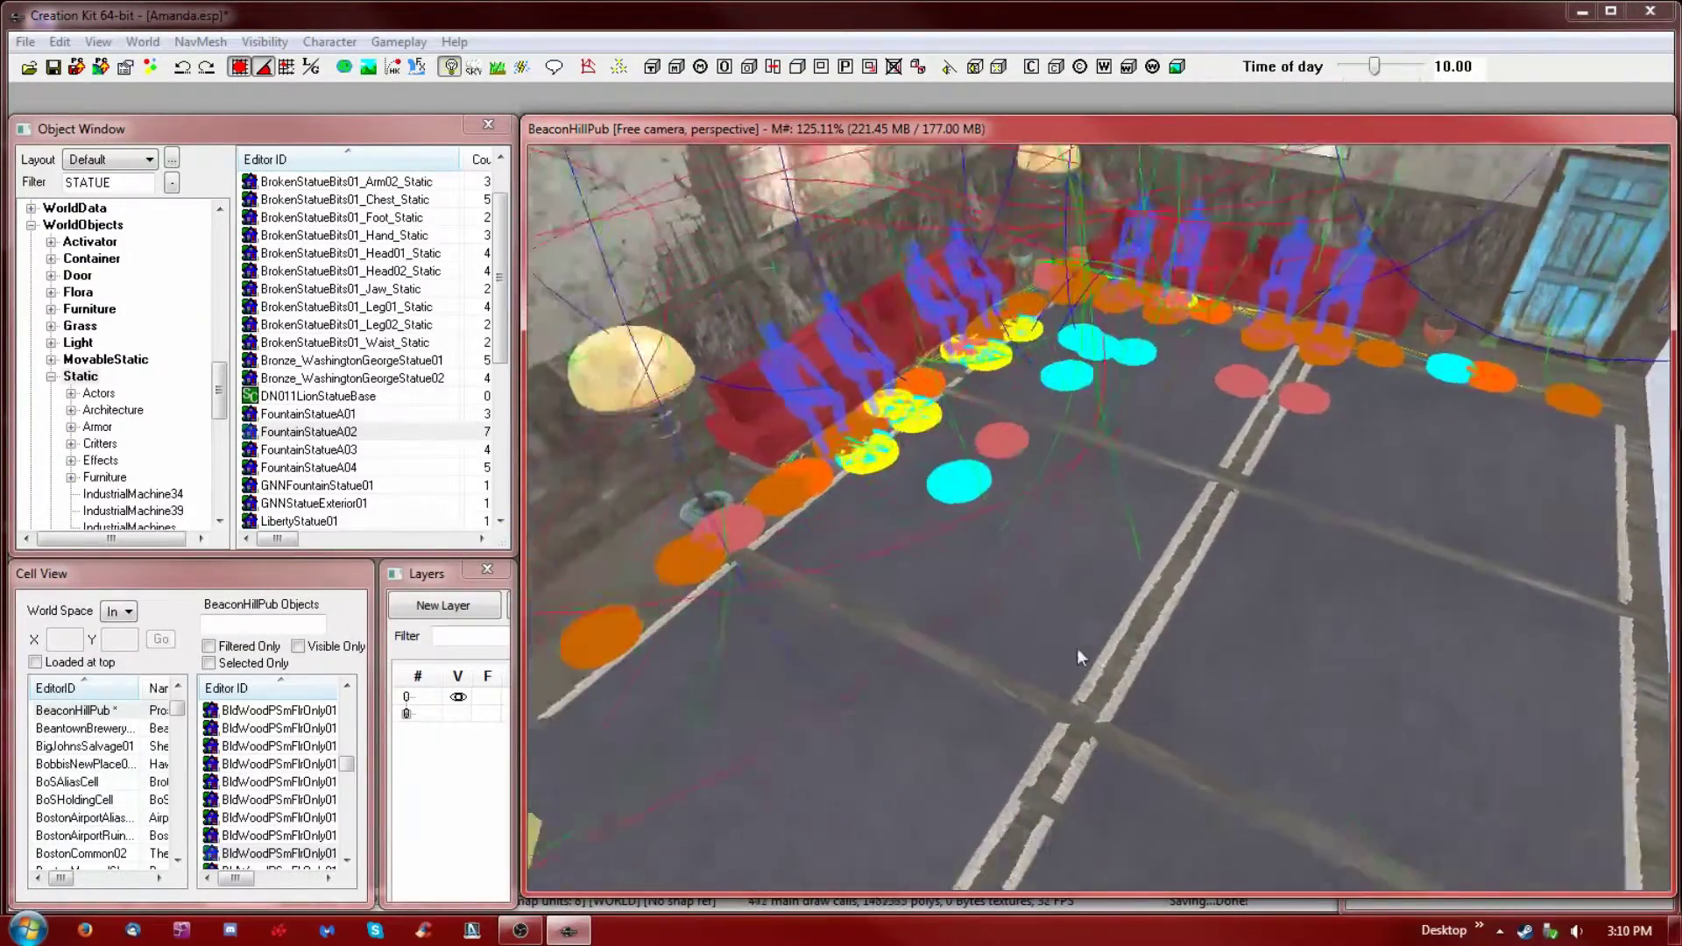
{"action": "scroll", "coordinate": [1077, 651], "scroll_direction": "down", "scroll_amount": 3}
{"action": "scroll", "coordinate": [1091, 648], "scroll_direction": "down", "scroll_amount": 3}
{"action": "middle_click_drag", "start_coordinate": [1153, 484], "coordinate": [1085, 505], "text": "shift"}
{"action": "middle_click_drag", "start_coordinate": [1033, 333], "coordinate": [1001, 349], "text": "shift"}
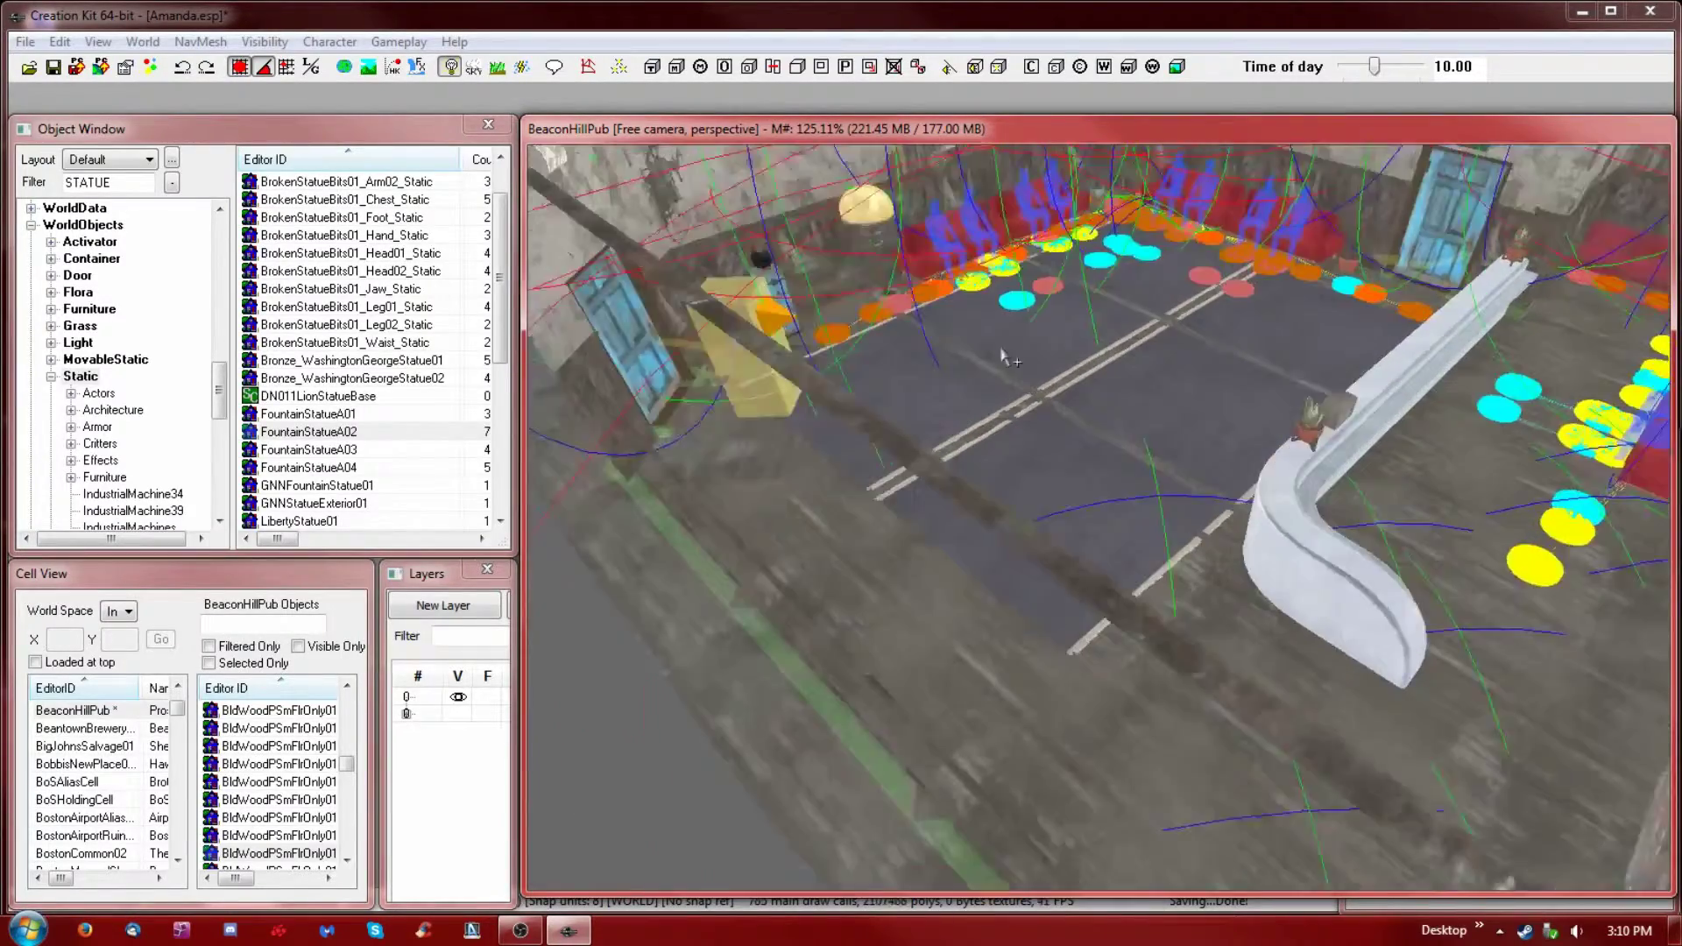
{"action": "scroll", "coordinate": [955, 401], "scroll_direction": "down", "scroll_amount": 3}
- Pick a PlayerHouse_Rug02 reference in the cell's object list and inspect the rug area toward the corner with the blue door
{"action": "key", "text": "ctrl+v"}
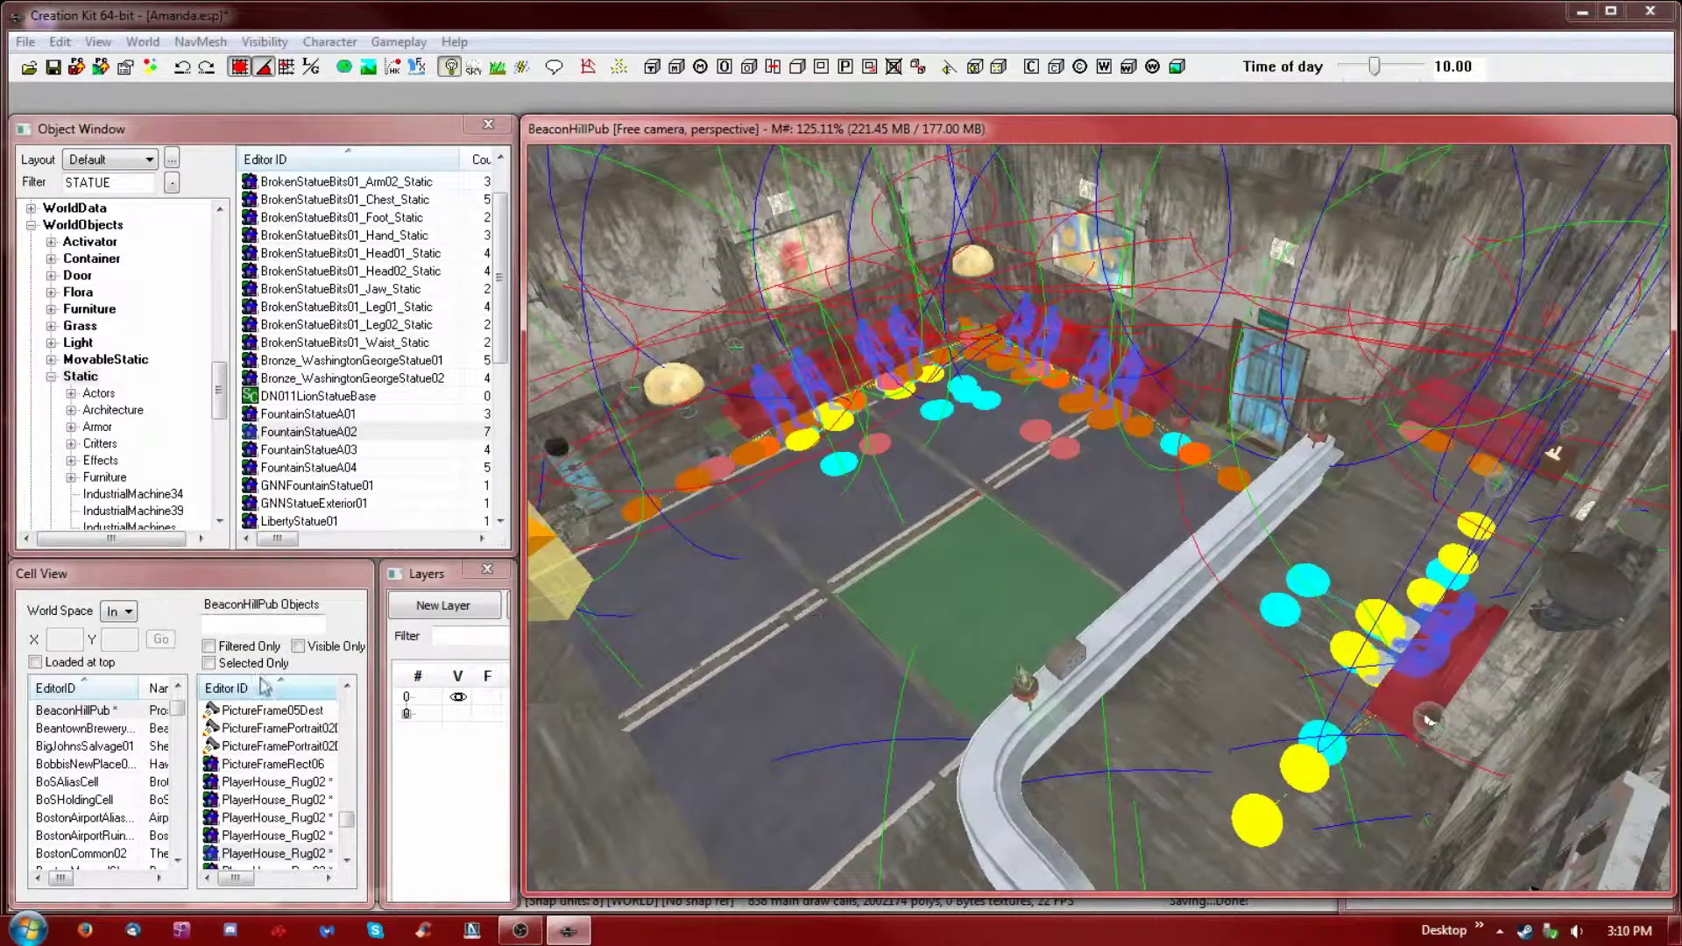
{"action": "right_click", "coordinate": [285, 853]}
{"action": "left_click", "coordinate": [368, 663]}
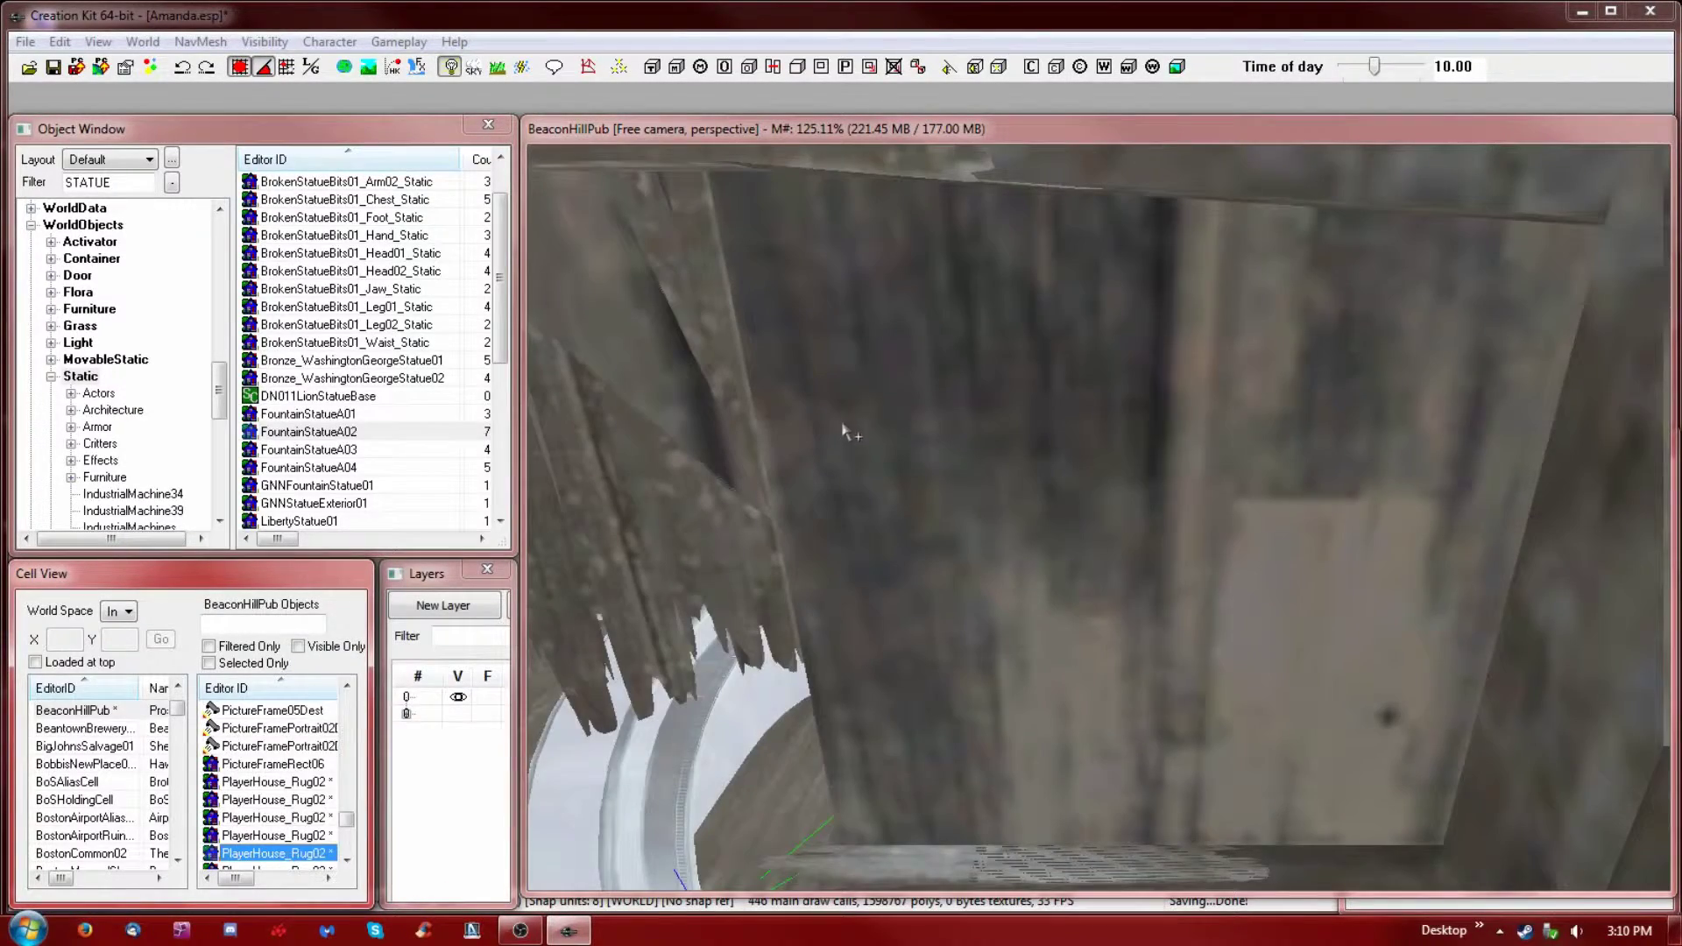
{"action": "left_click", "coordinate": [925, 125]}
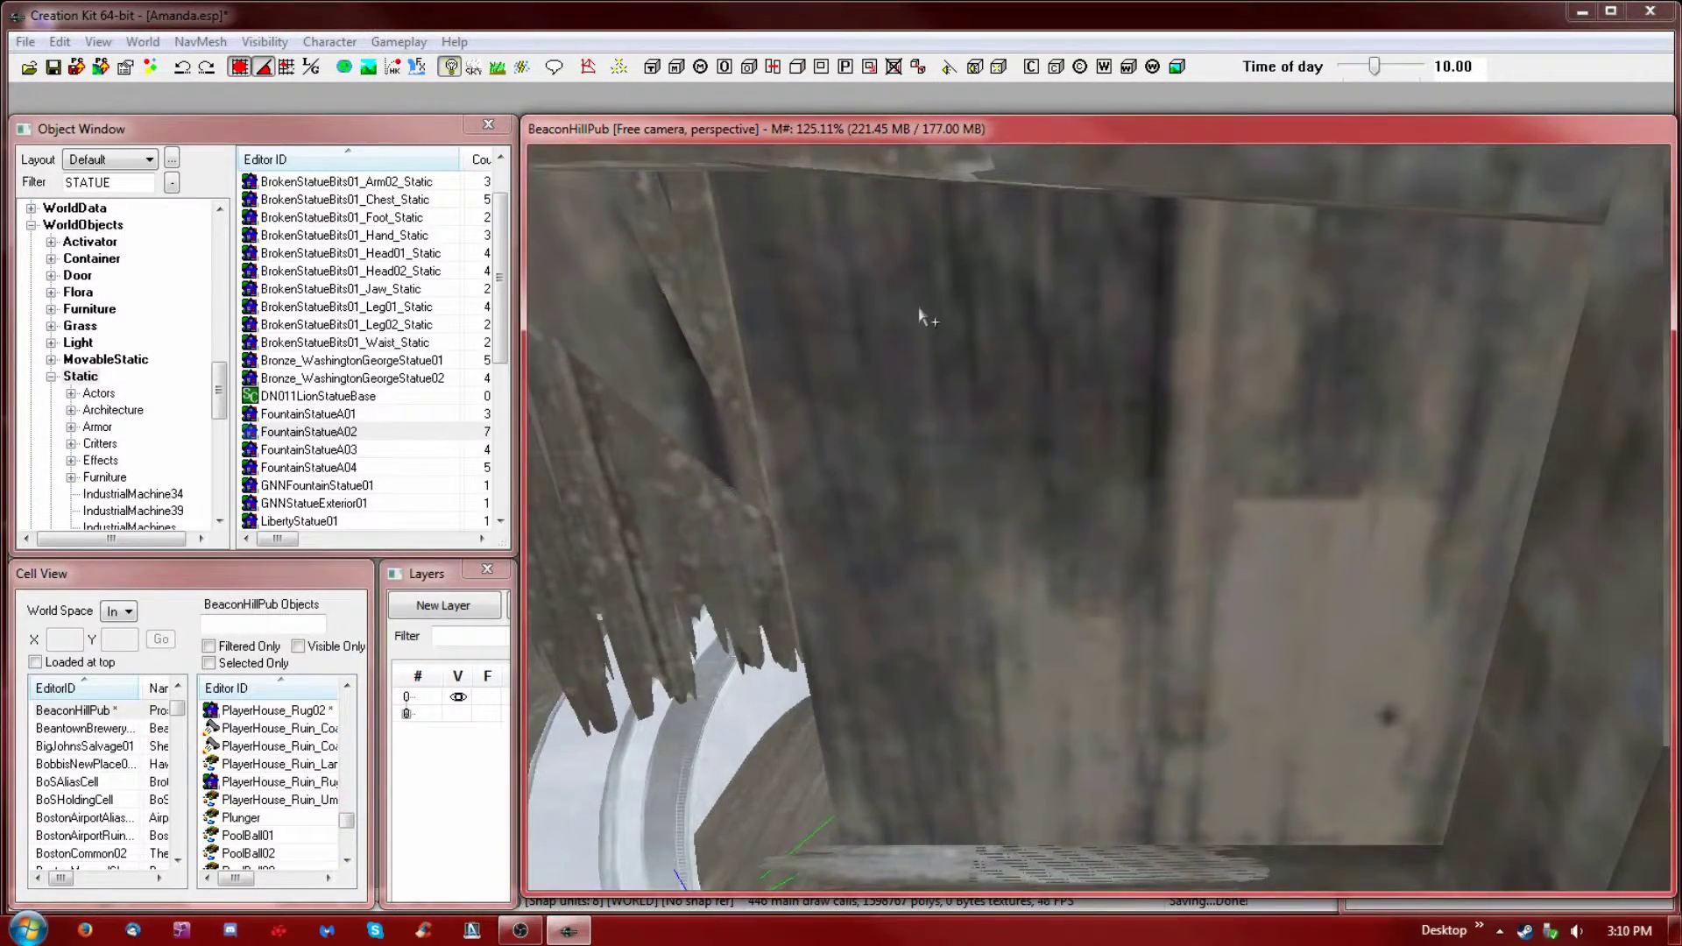
{"action": "scroll", "coordinate": [921, 320], "scroll_direction": "down", "scroll_amount": 5}
{"action": "scroll", "coordinate": [921, 347], "scroll_direction": "up", "scroll_amount": 5}
{"action": "mouse_move", "coordinate": [920, 347]}
{"action": "middle_mouse_down", "text": "shift"}
{"action": "mouse_move", "coordinate": [863, 394]}
{"action": "mouse_move", "coordinate": [909, 364]}
{"action": "middle_mouse_up", "text": "shift"}
{"action": "scroll", "coordinate": [911, 366], "scroll_direction": "up", "scroll_amount": 5}
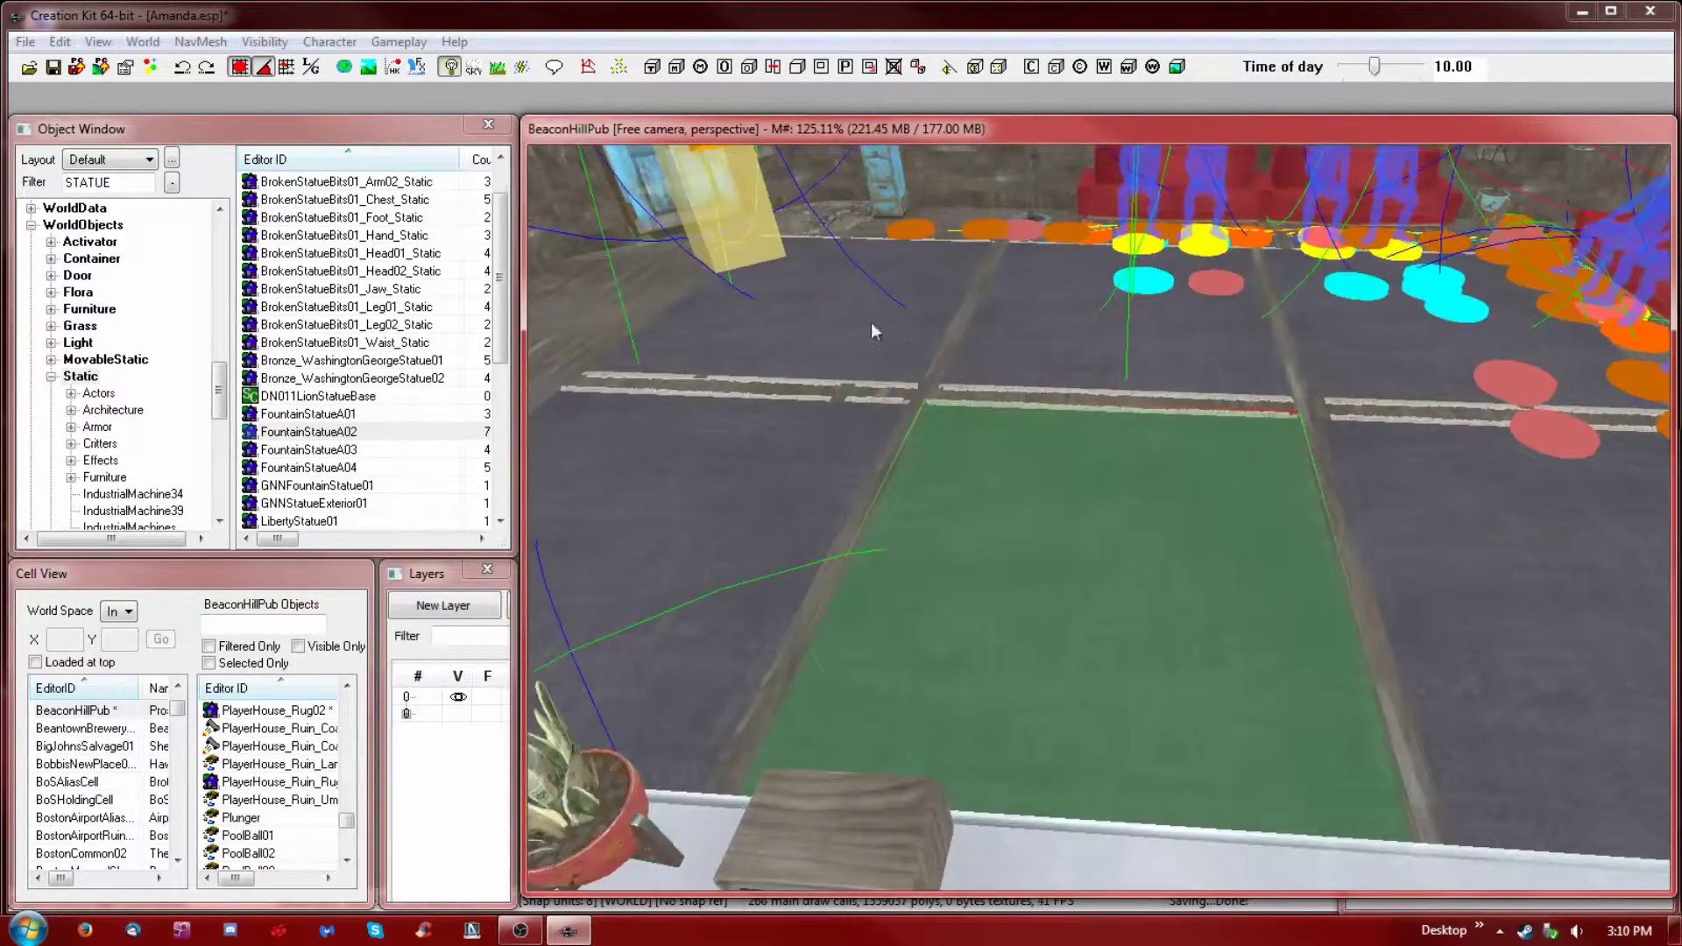
{"action": "scroll", "coordinate": [903, 376], "scroll_direction": "up", "scroll_amount": 5}
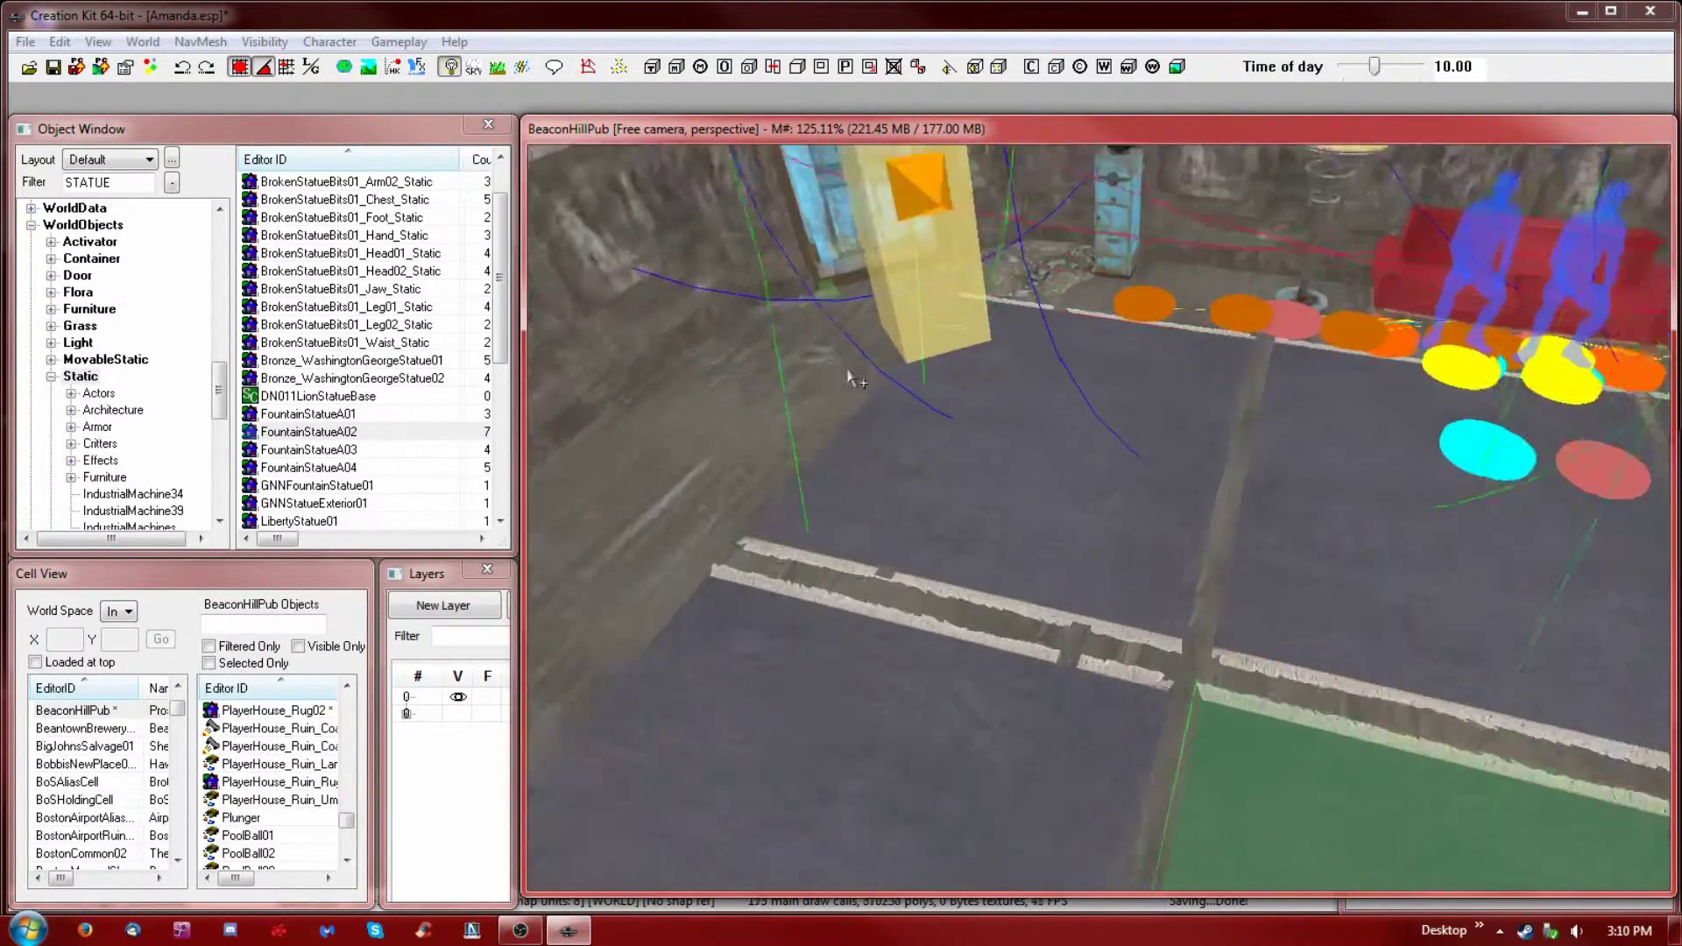
{"action": "middle_click_drag", "start_coordinate": [875, 368], "coordinate": [859, 373], "text": "shift"}
{"action": "scroll", "coordinate": [891, 410], "scroll_direction": "up", "scroll_amount": 4}
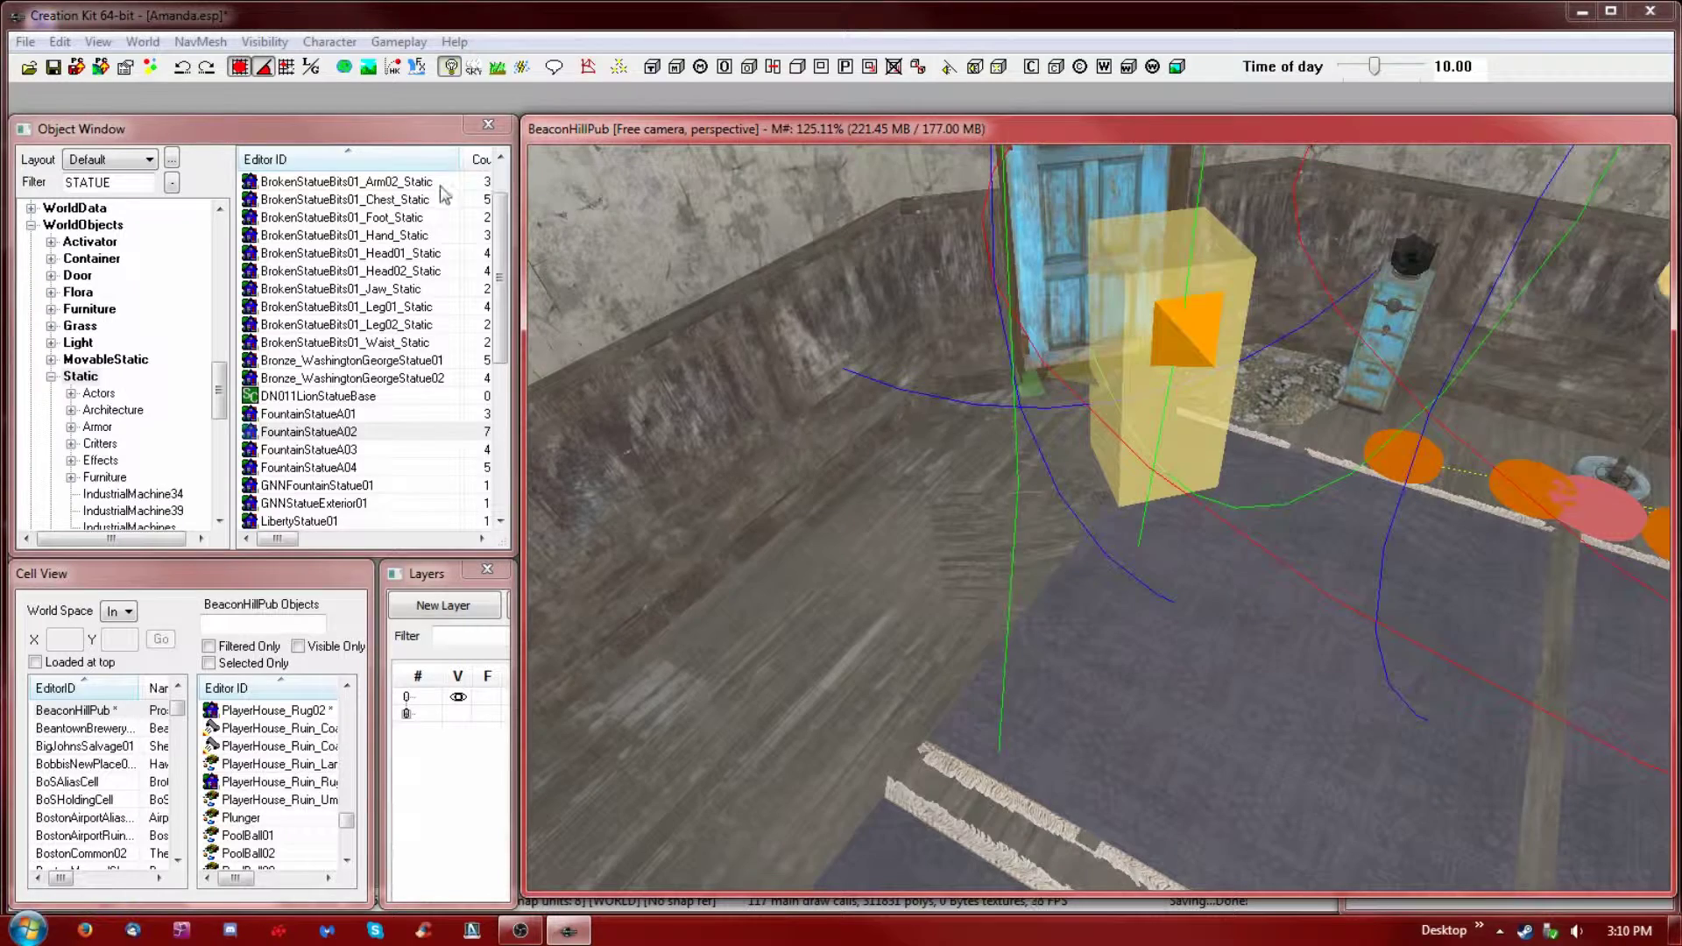
- Open the navmesh editing tools and turn on vertex selection
{"action": "left_click", "coordinate": [588, 68]}
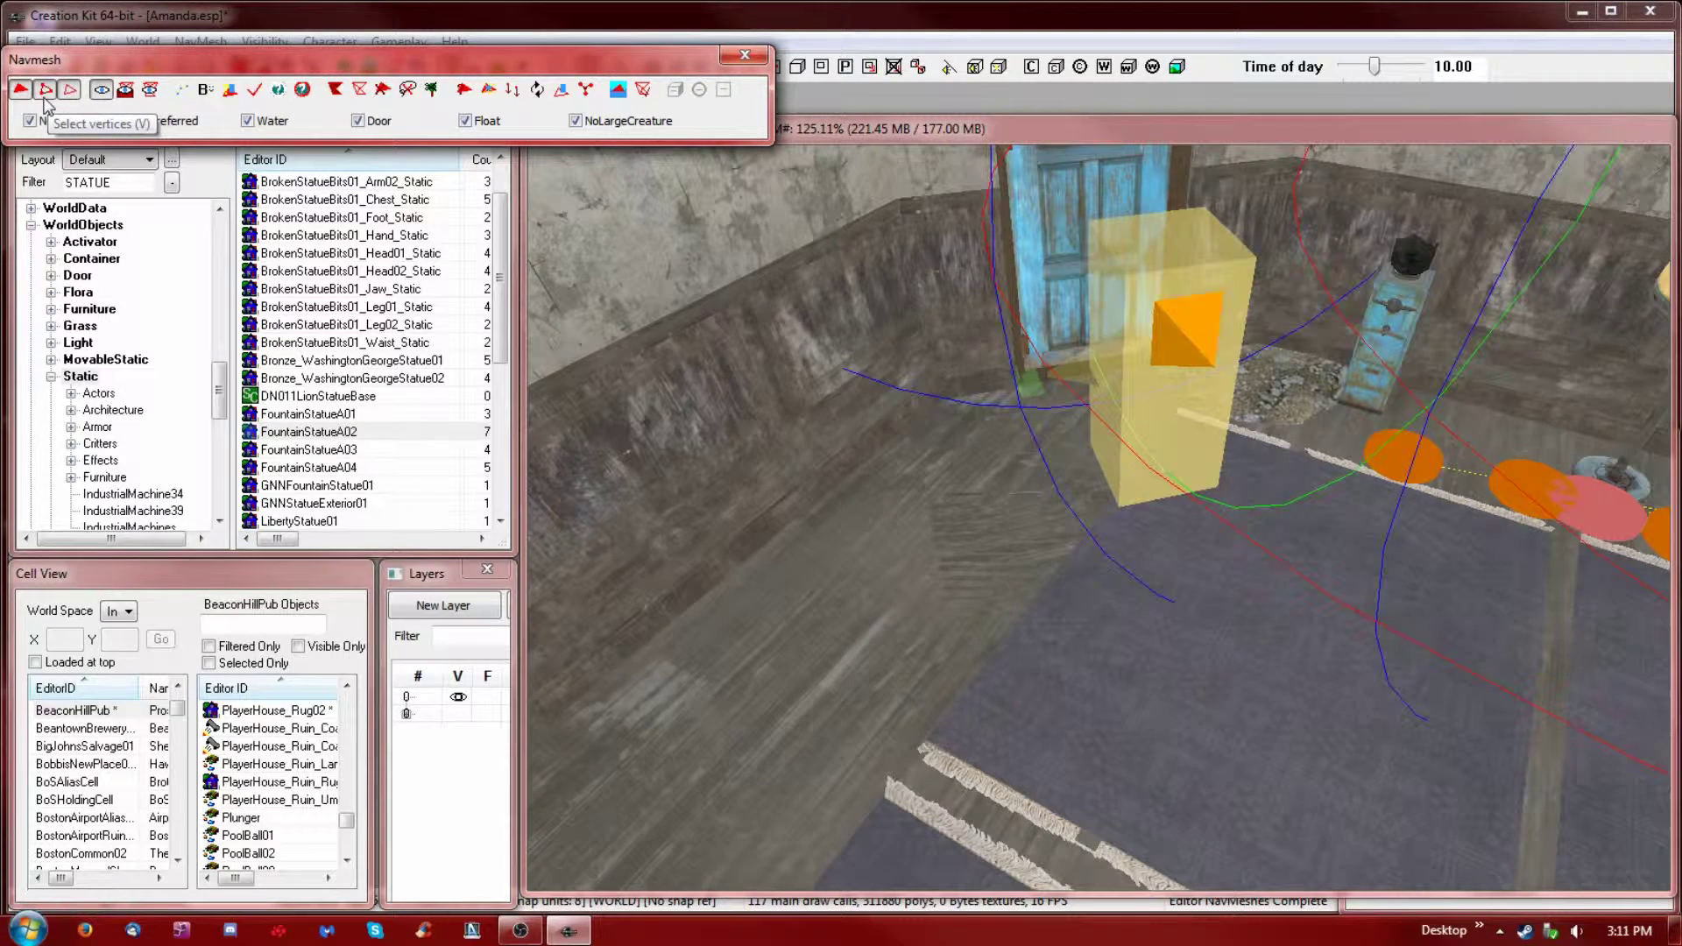
{"action": "left_click", "coordinate": [46, 93]}
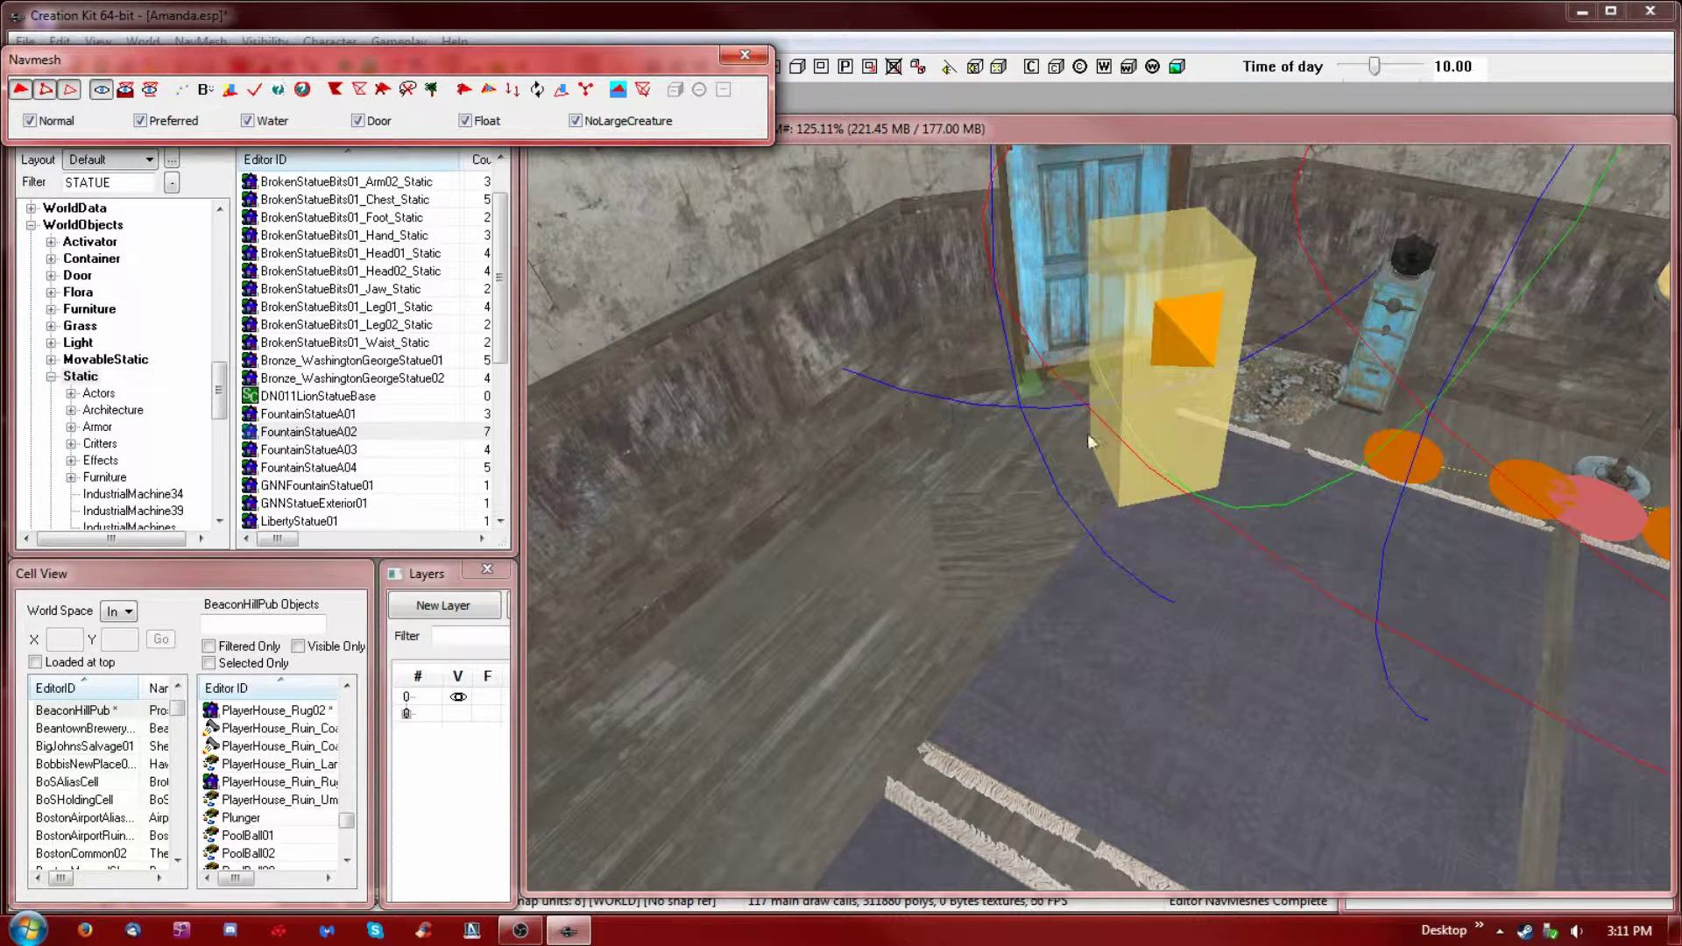
{"action": "key", "text": "shift"}
{"action": "left_click", "coordinate": [1161, 134]}
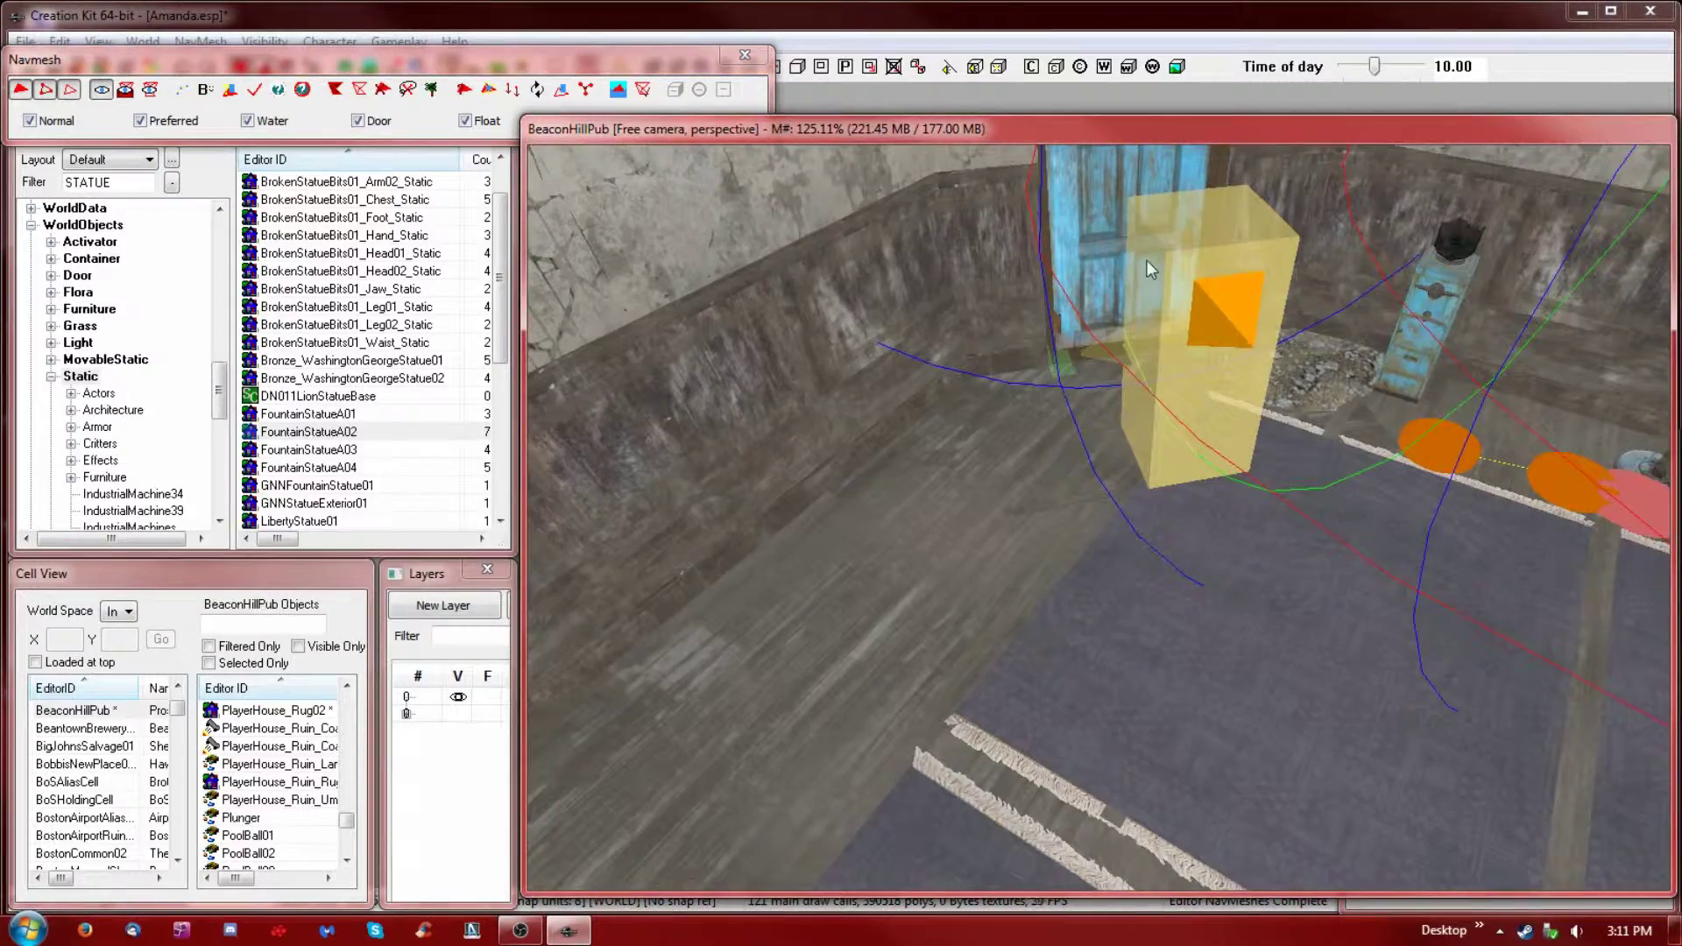
- Create the first two navmesh triangles in front of the blue door, placing vertices at the wall corners, the rubble's edge and the side wall
{"action": "scroll", "coordinate": [1147, 272], "scroll_direction": "up", "scroll_amount": 5}
{"action": "scroll", "coordinate": [1139, 350], "scroll_direction": "down", "scroll_amount": 6}
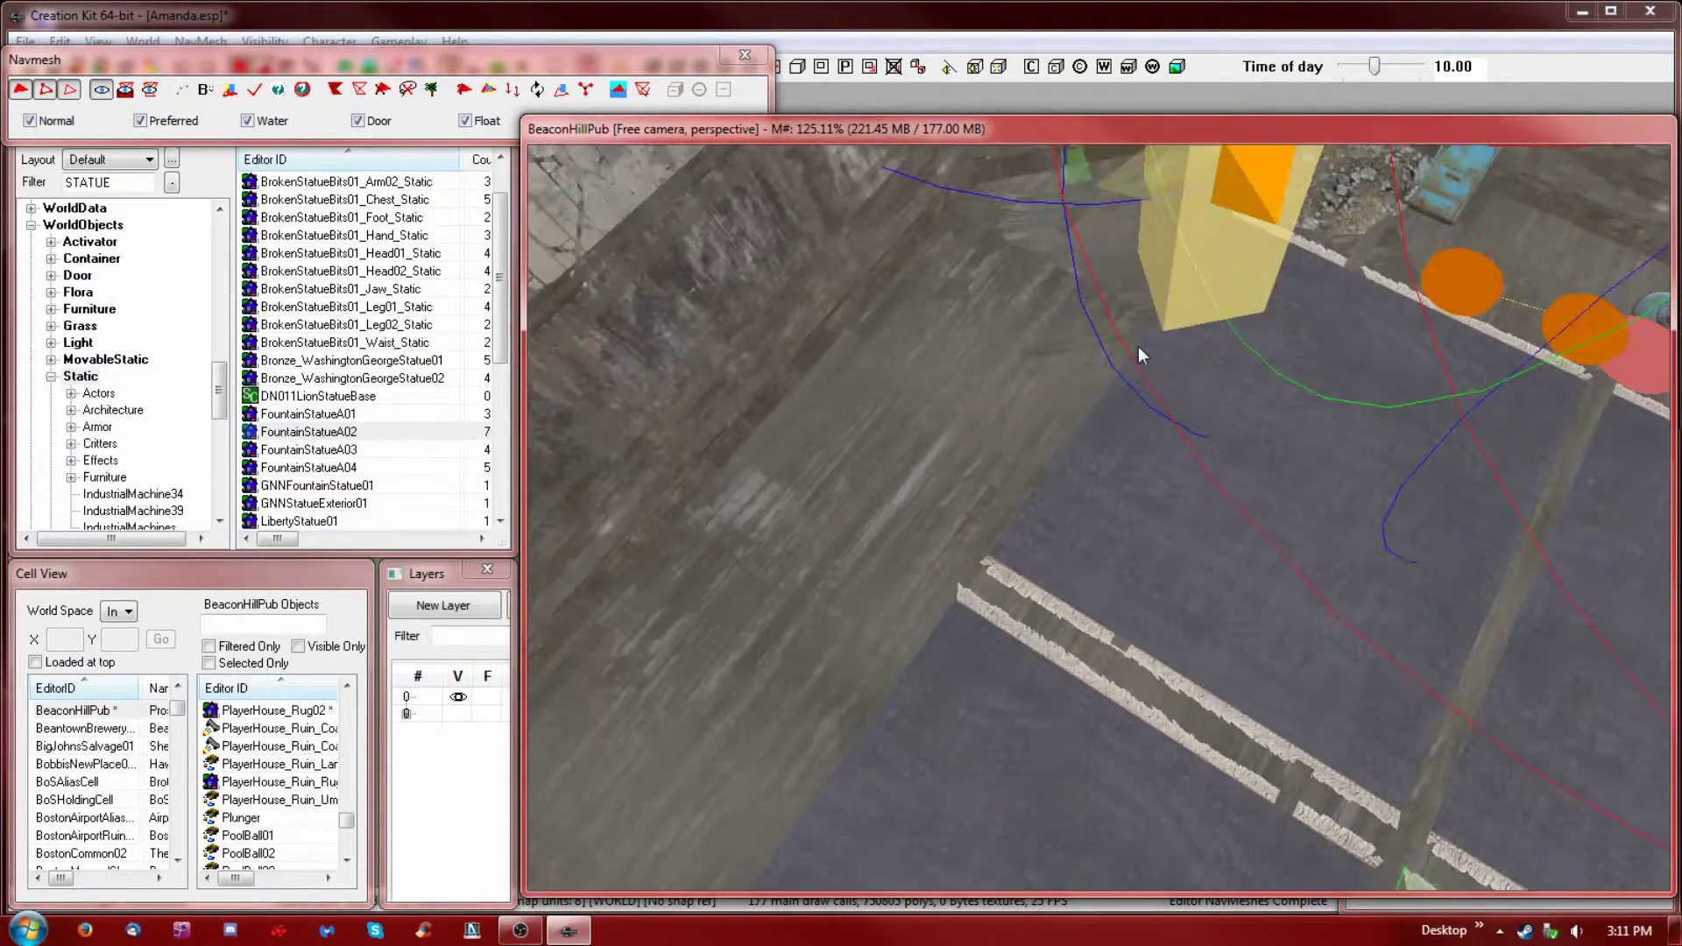
{"action": "key", "text": "shift"}
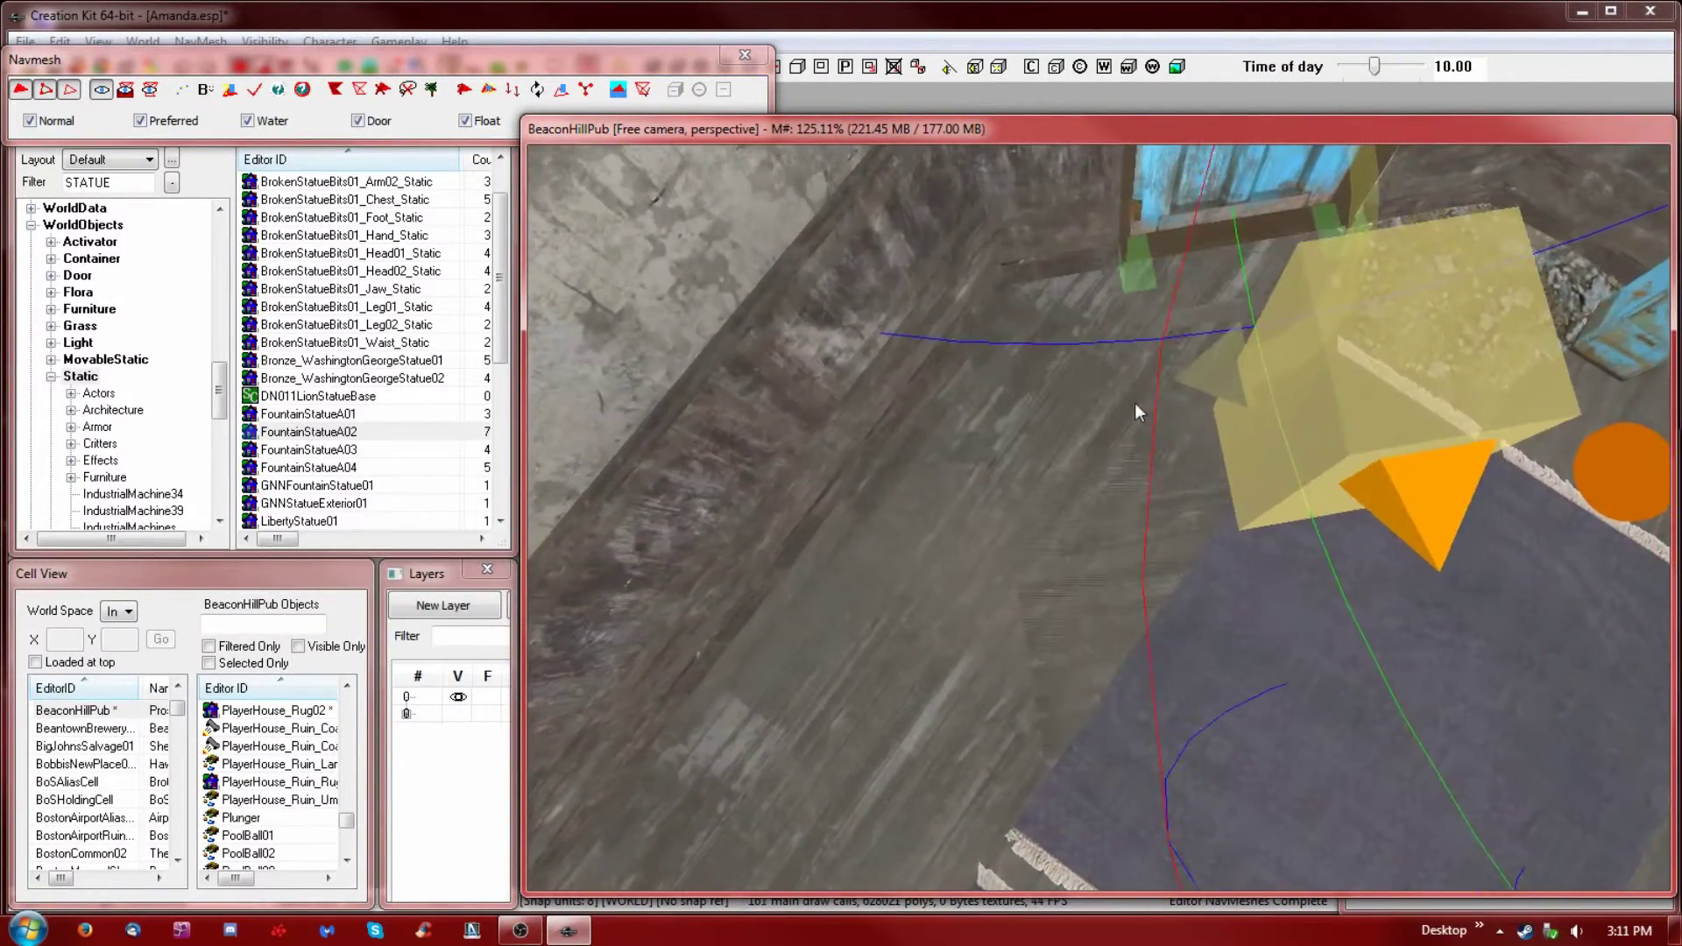
{"action": "middle_click_drag", "start_coordinate": [1158, 382], "coordinate": [1144, 394]}
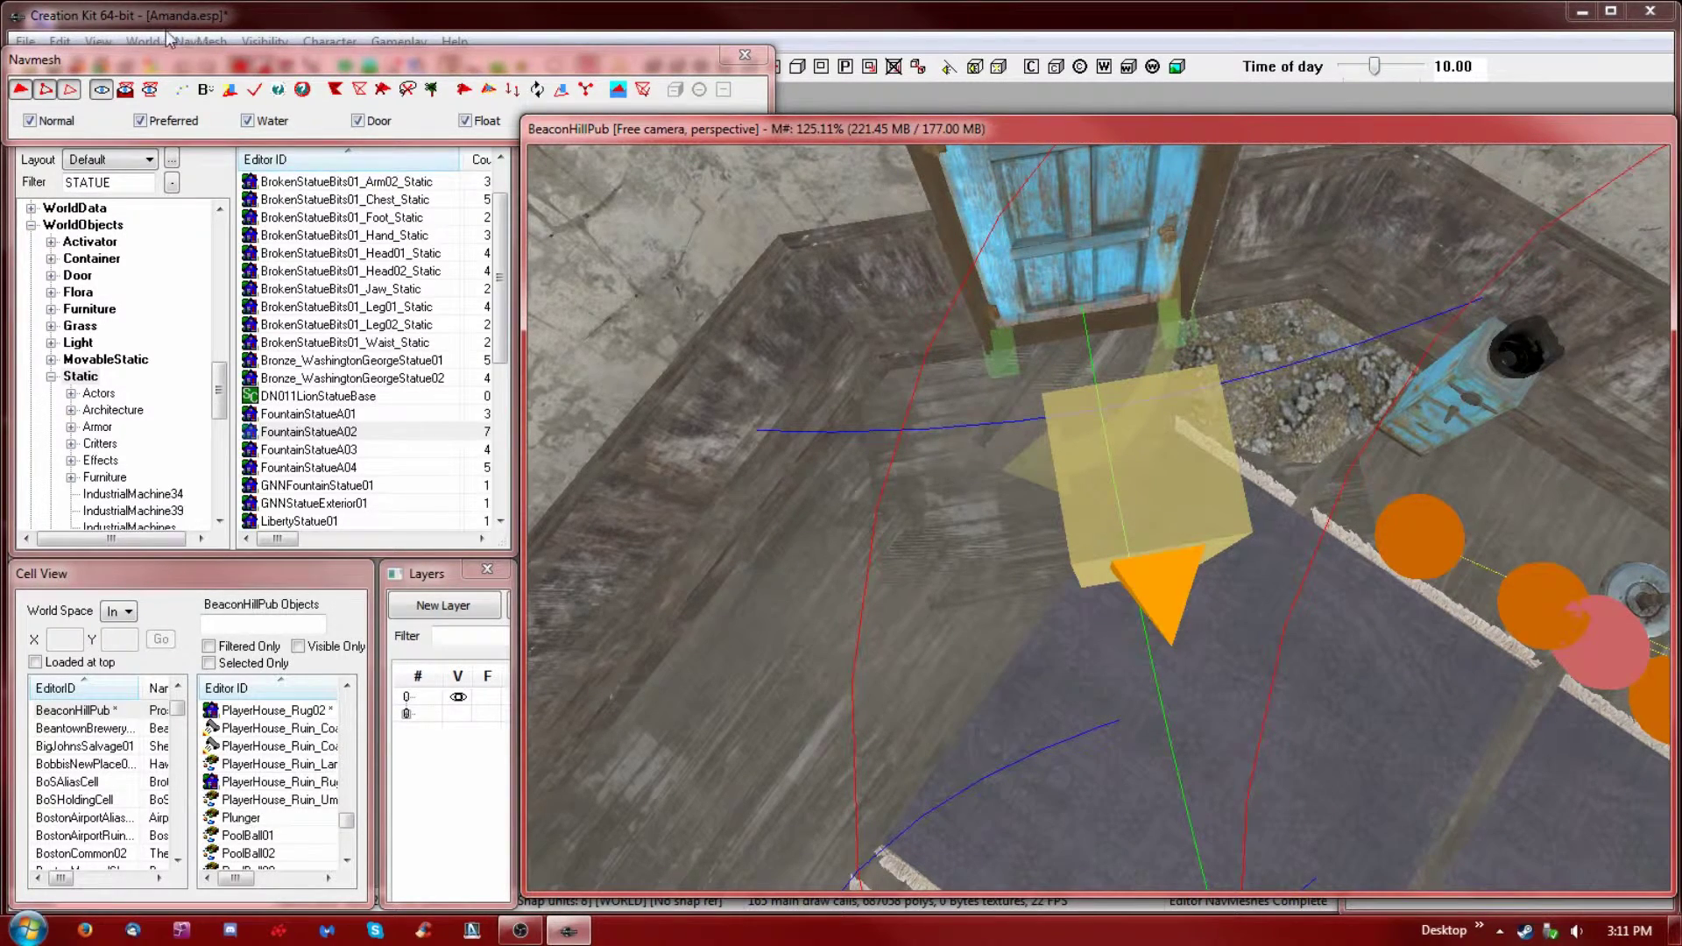
{"action": "left_click", "coordinate": [98, 42]}
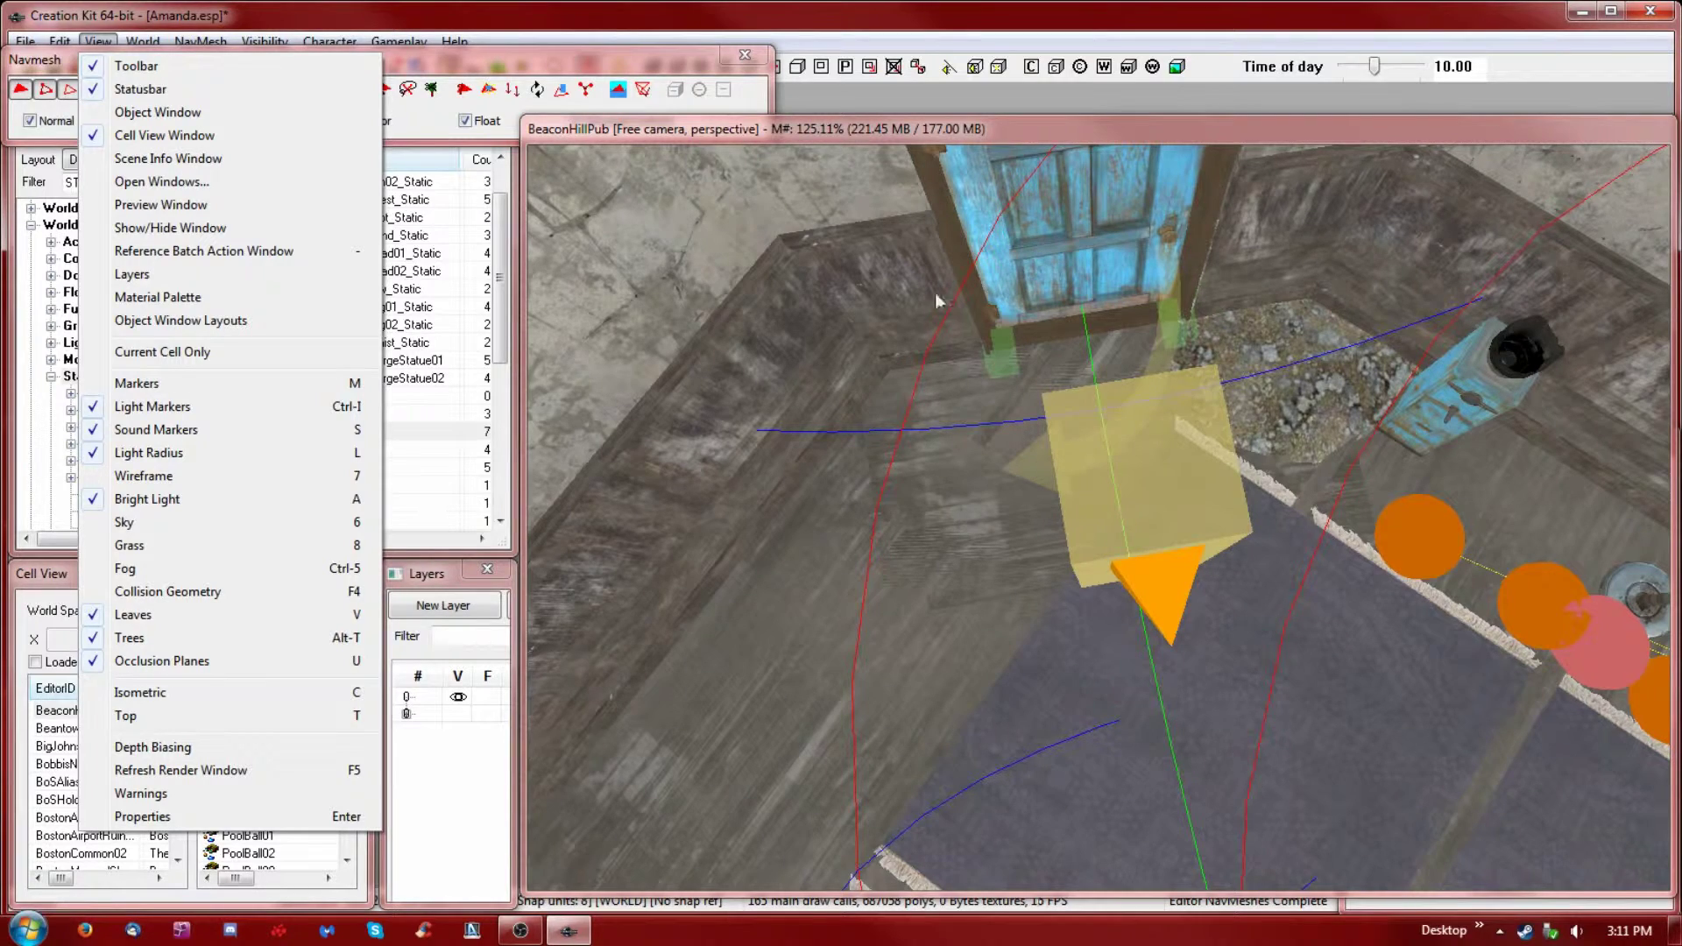
{"action": "left_click", "coordinate": [934, 128]}
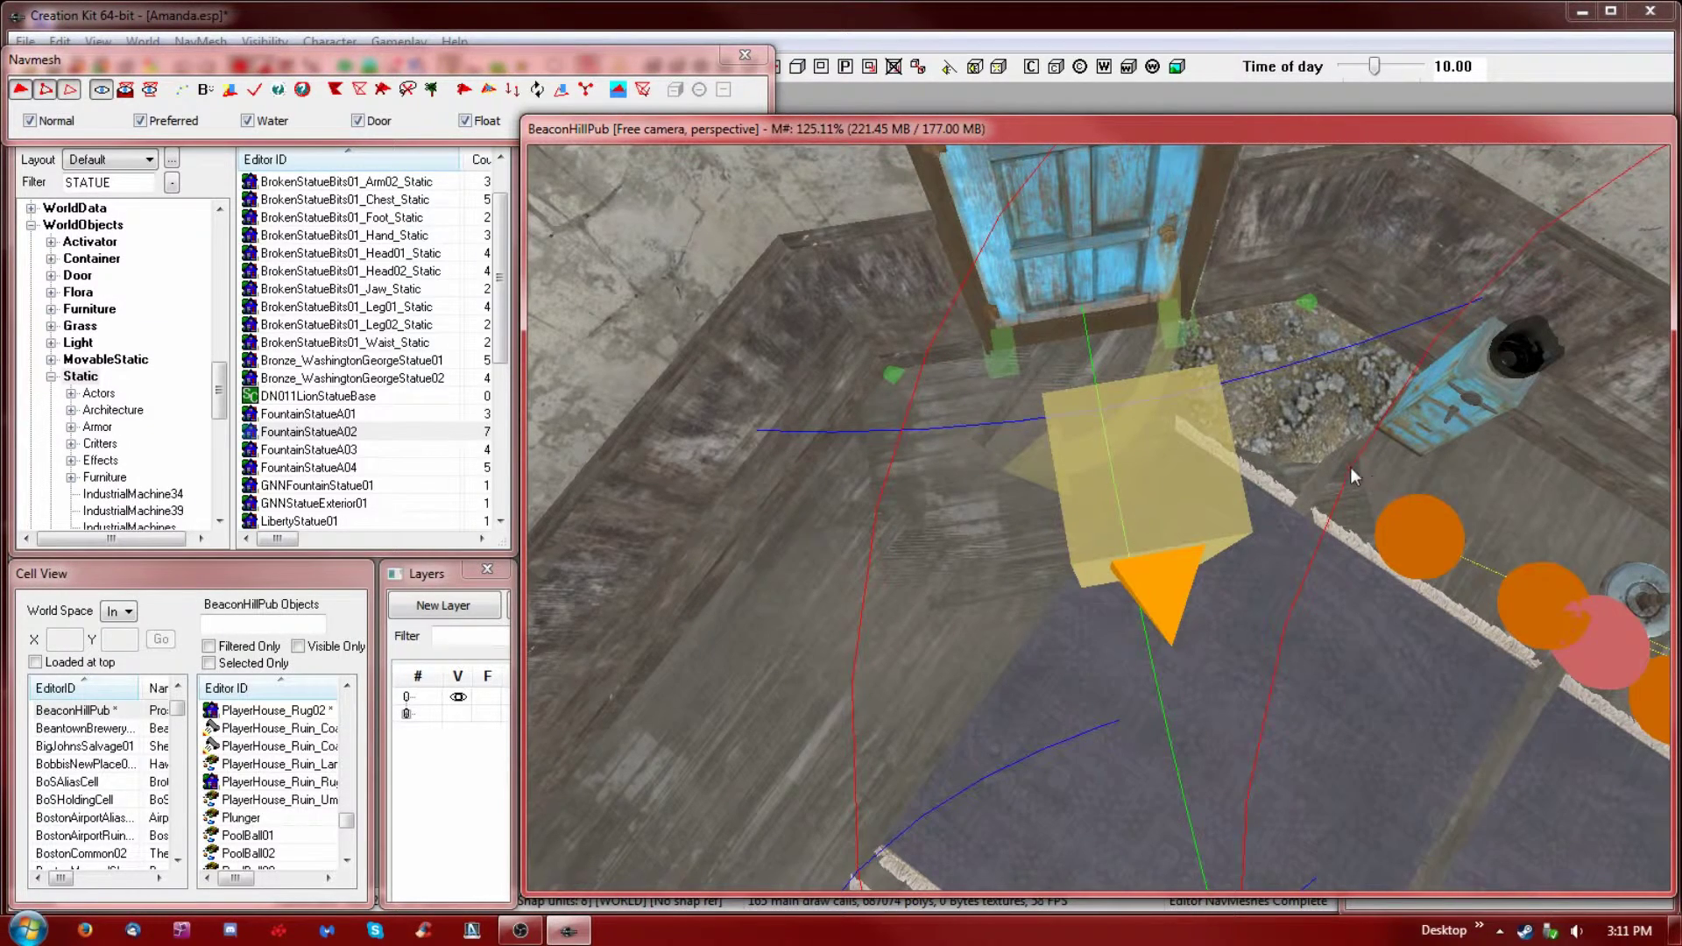
{"action": "right_click", "coordinate": [1368, 423], "text": "ctrl"}
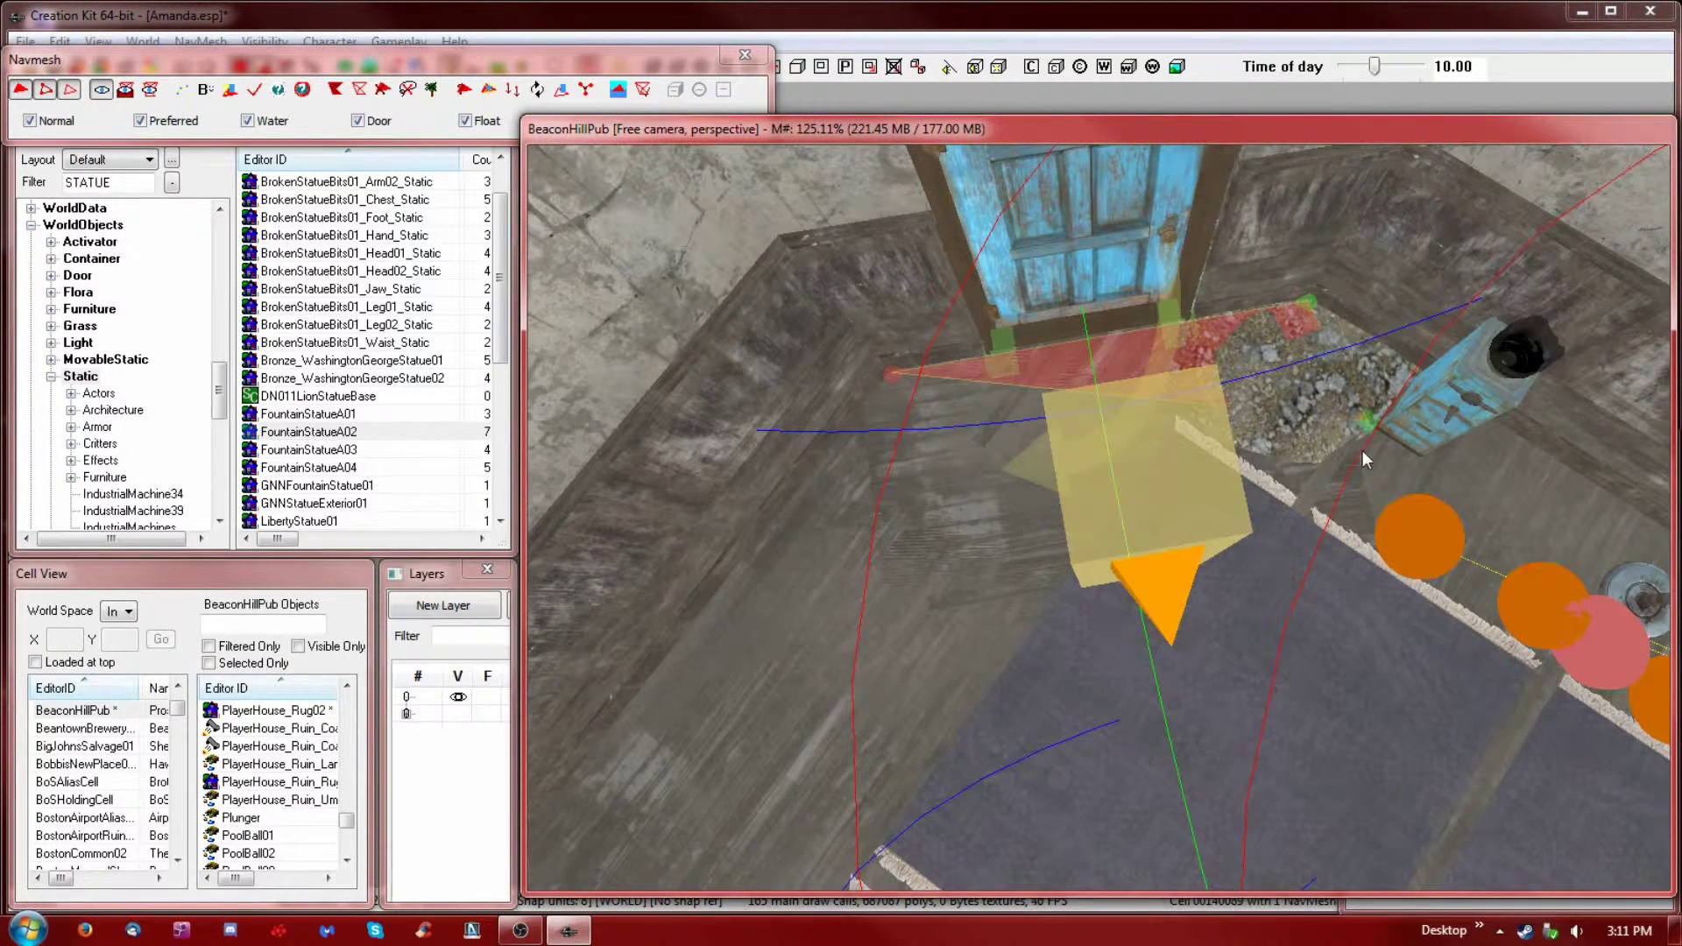
{"action": "left_click", "coordinate": [890, 375]}
{"action": "right_click", "coordinate": [725, 592], "text": "ctrl"}
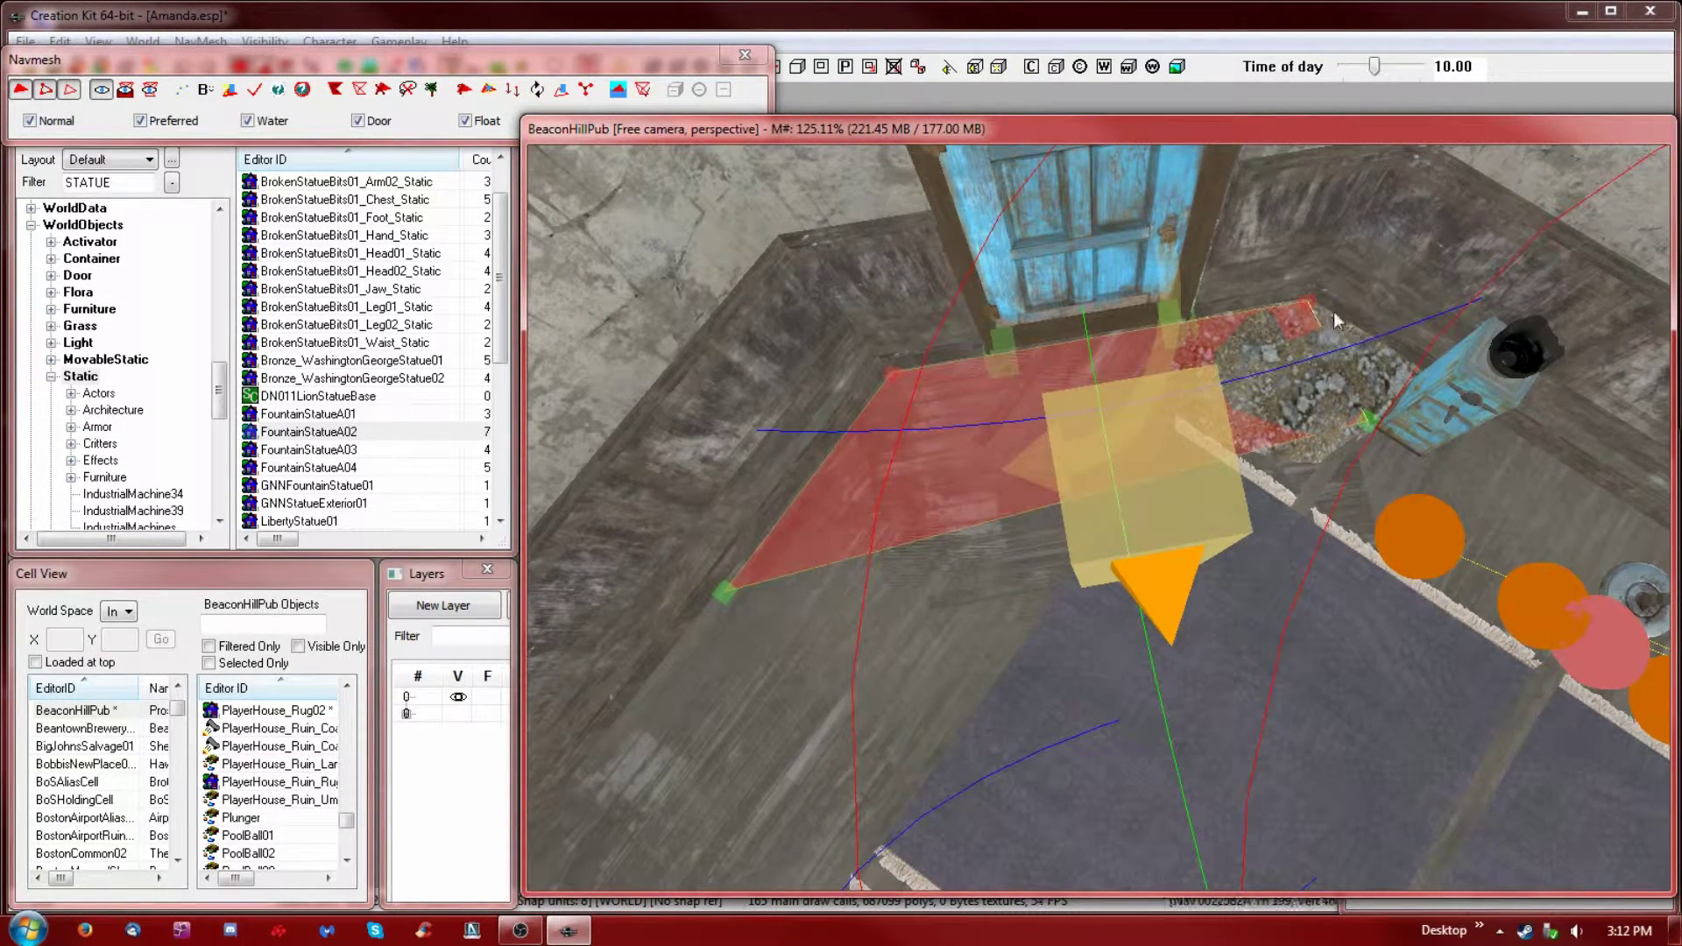
- Adjust the navmesh vertex at the rubble's edge beside the blue cabinet so the mesh covers the rubble
{"action": "left_click_drag", "start_coordinate": [1367, 422], "coordinate": [1366, 430]}
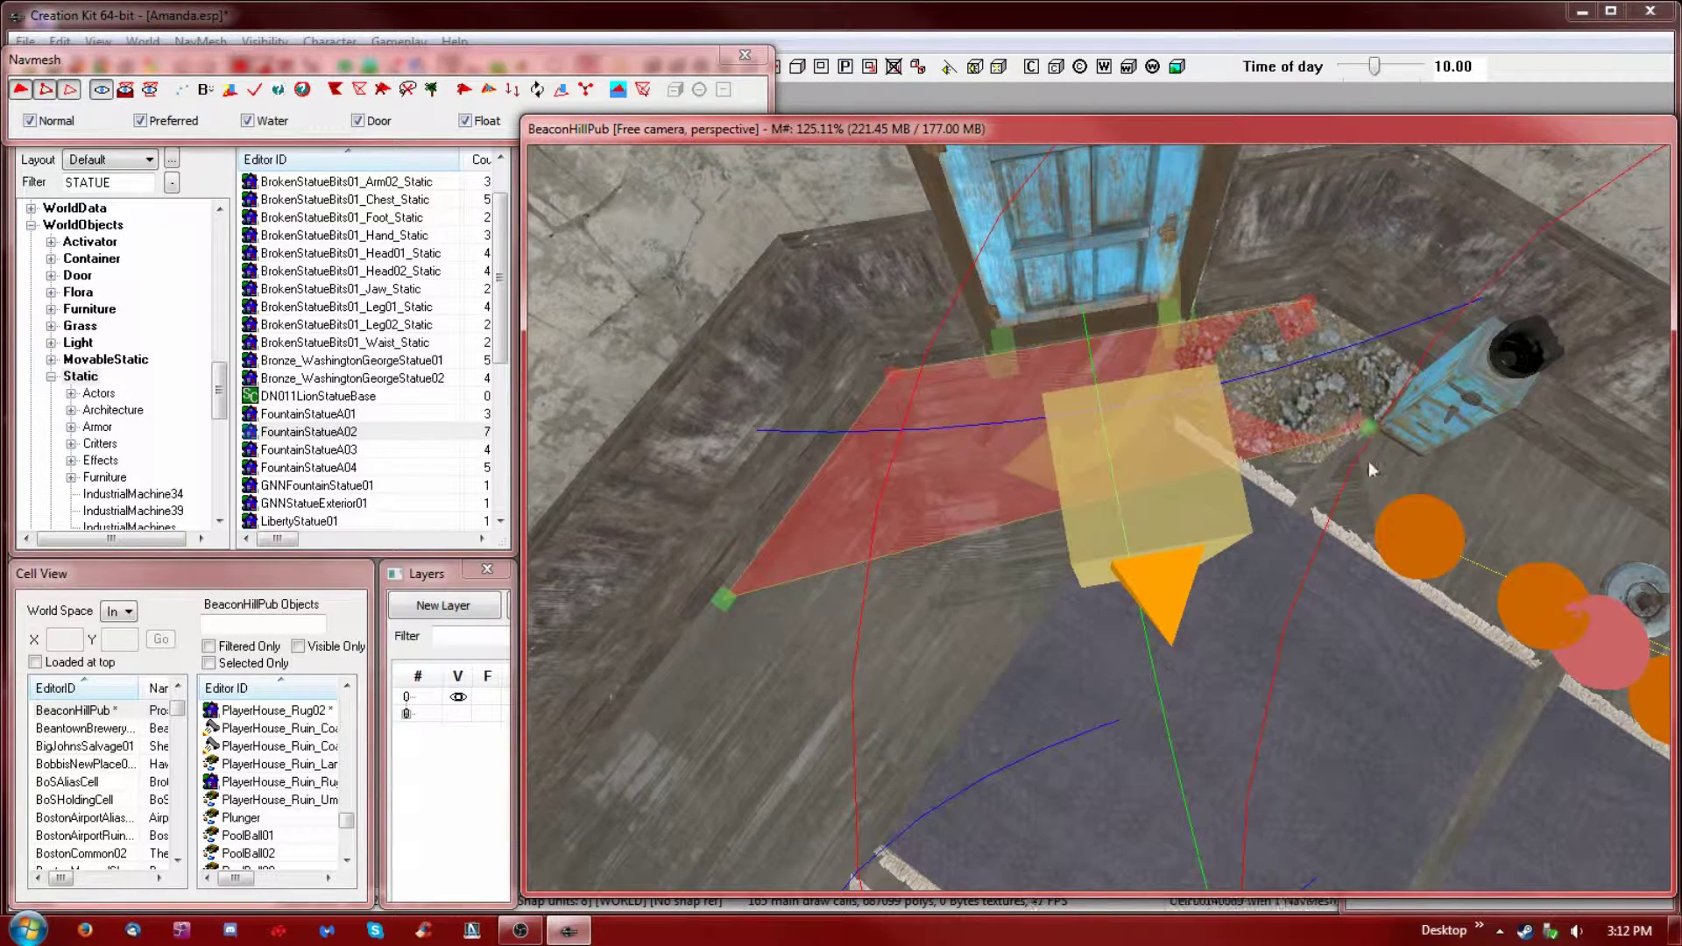
{"action": "left_click", "coordinate": [1370, 428]}
{"action": "left_click_drag", "start_coordinate": [1365, 428], "coordinate": [1367, 438]}
{"action": "left_click", "coordinate": [1368, 438]}
{"action": "left_click", "coordinate": [1368, 428]}
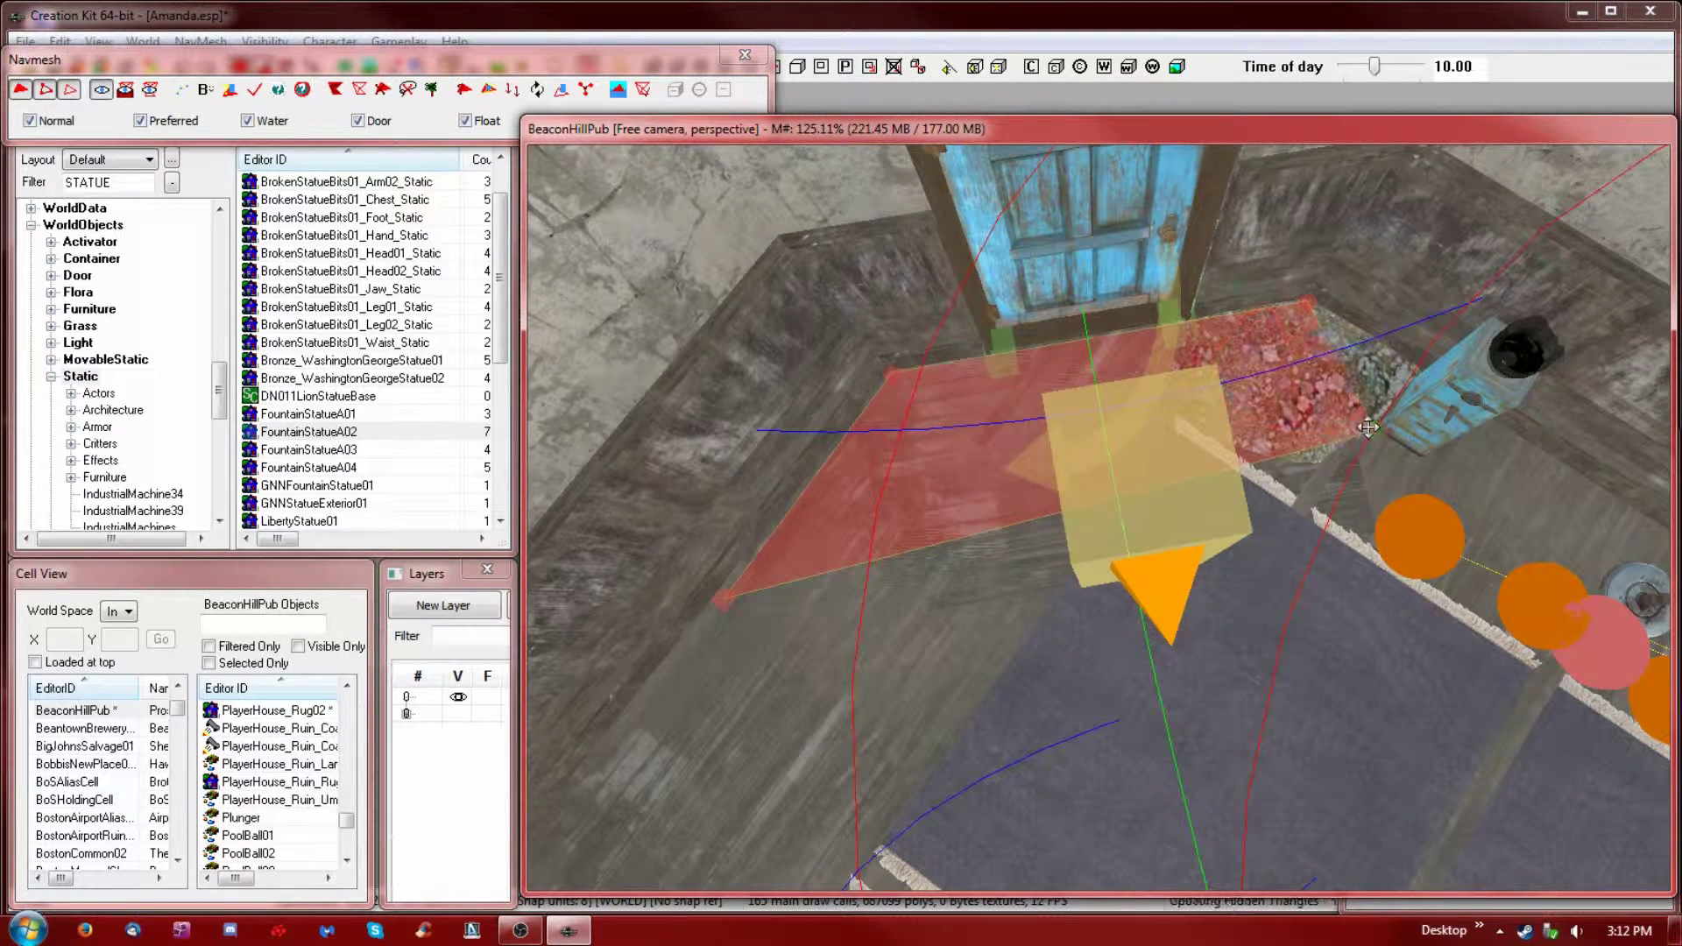
{"action": "left_click", "coordinate": [1369, 427]}
- Add a navmesh triangle from the side-wall vertex and the rubble-edge vertex to a new vertex in front of the blue cabinet
{"action": "key", "text": "shift"}
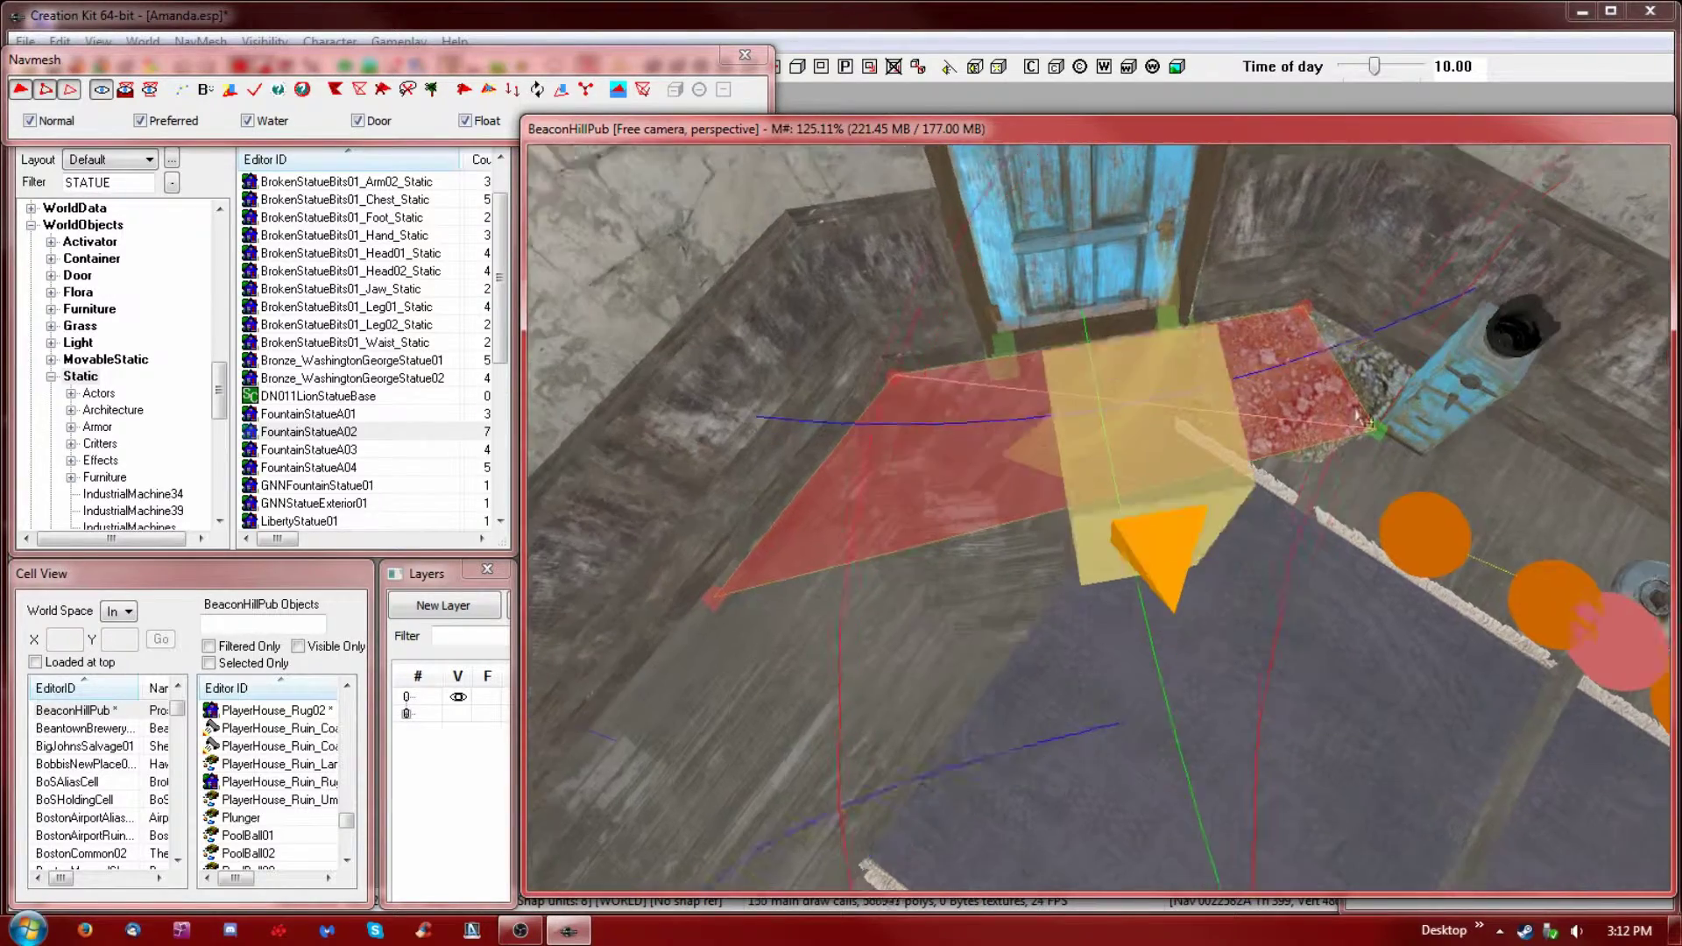
{"action": "middle_click_drag", "start_coordinate": [1357, 402], "coordinate": [1334, 383], "text": "shift"}
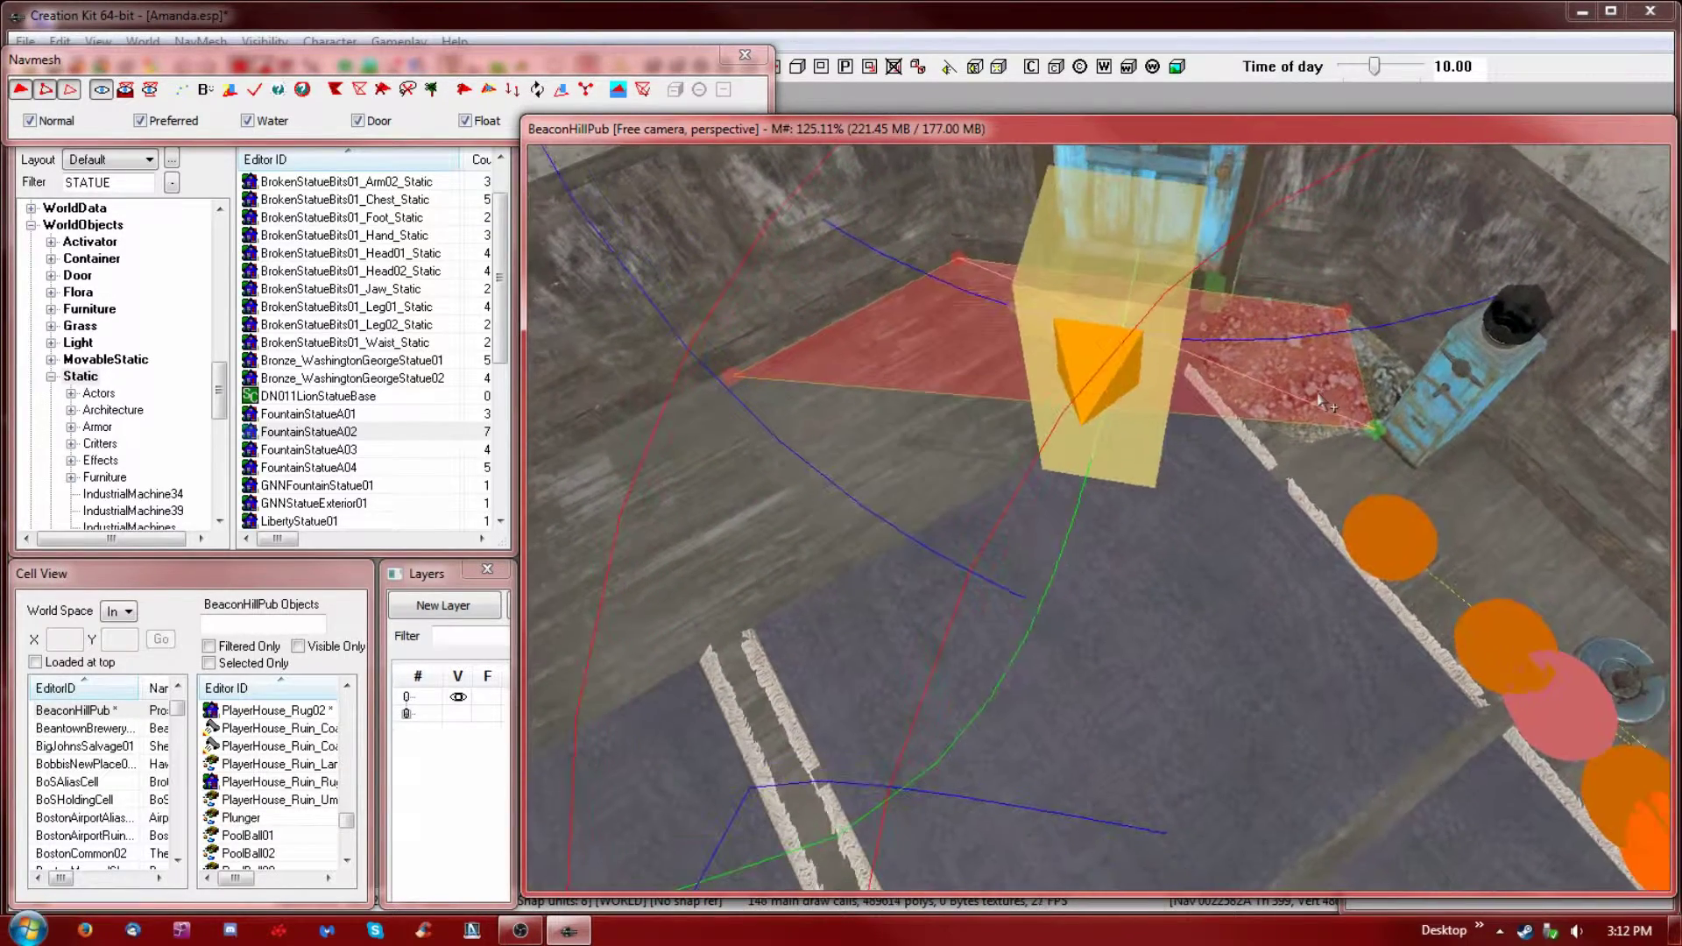
{"action": "left_click", "coordinate": [736, 383]}
{"action": "right_click", "coordinate": [1416, 485]}
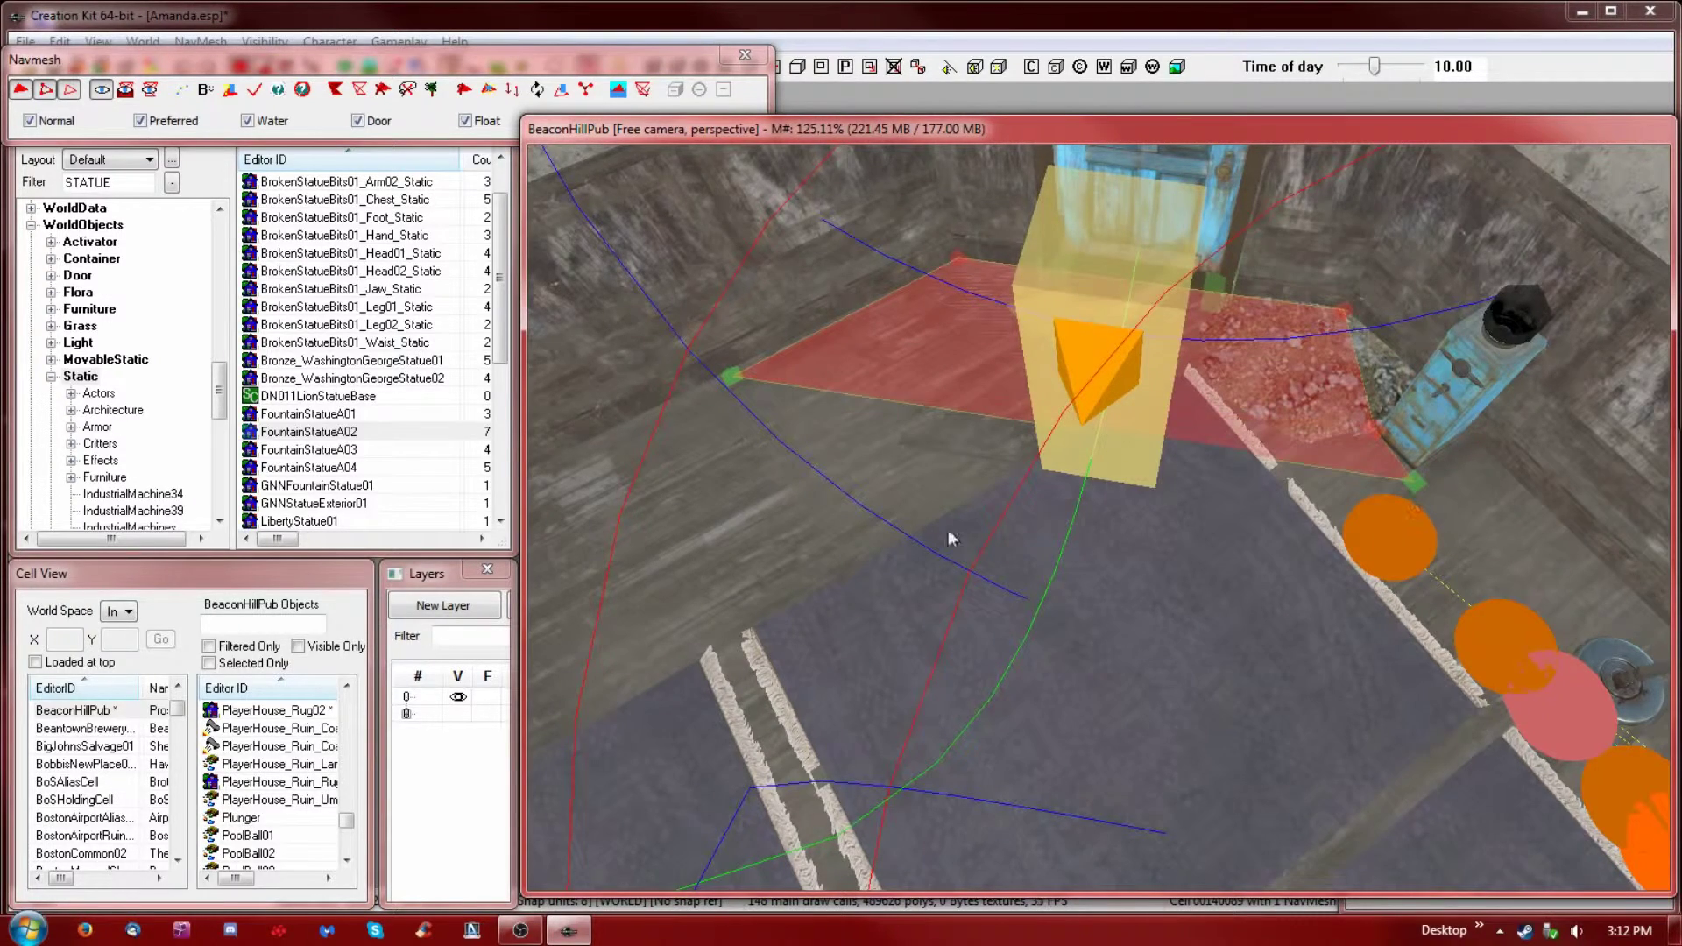
- Place a vertex farther along the side wall's base and join it to the mesh's two outer vertices as a triangle
{"action": "left_click", "coordinate": [846, 571]}
{"action": "middle_click_drag", "start_coordinate": [845, 571], "coordinate": [907, 572], "text": "shift"}
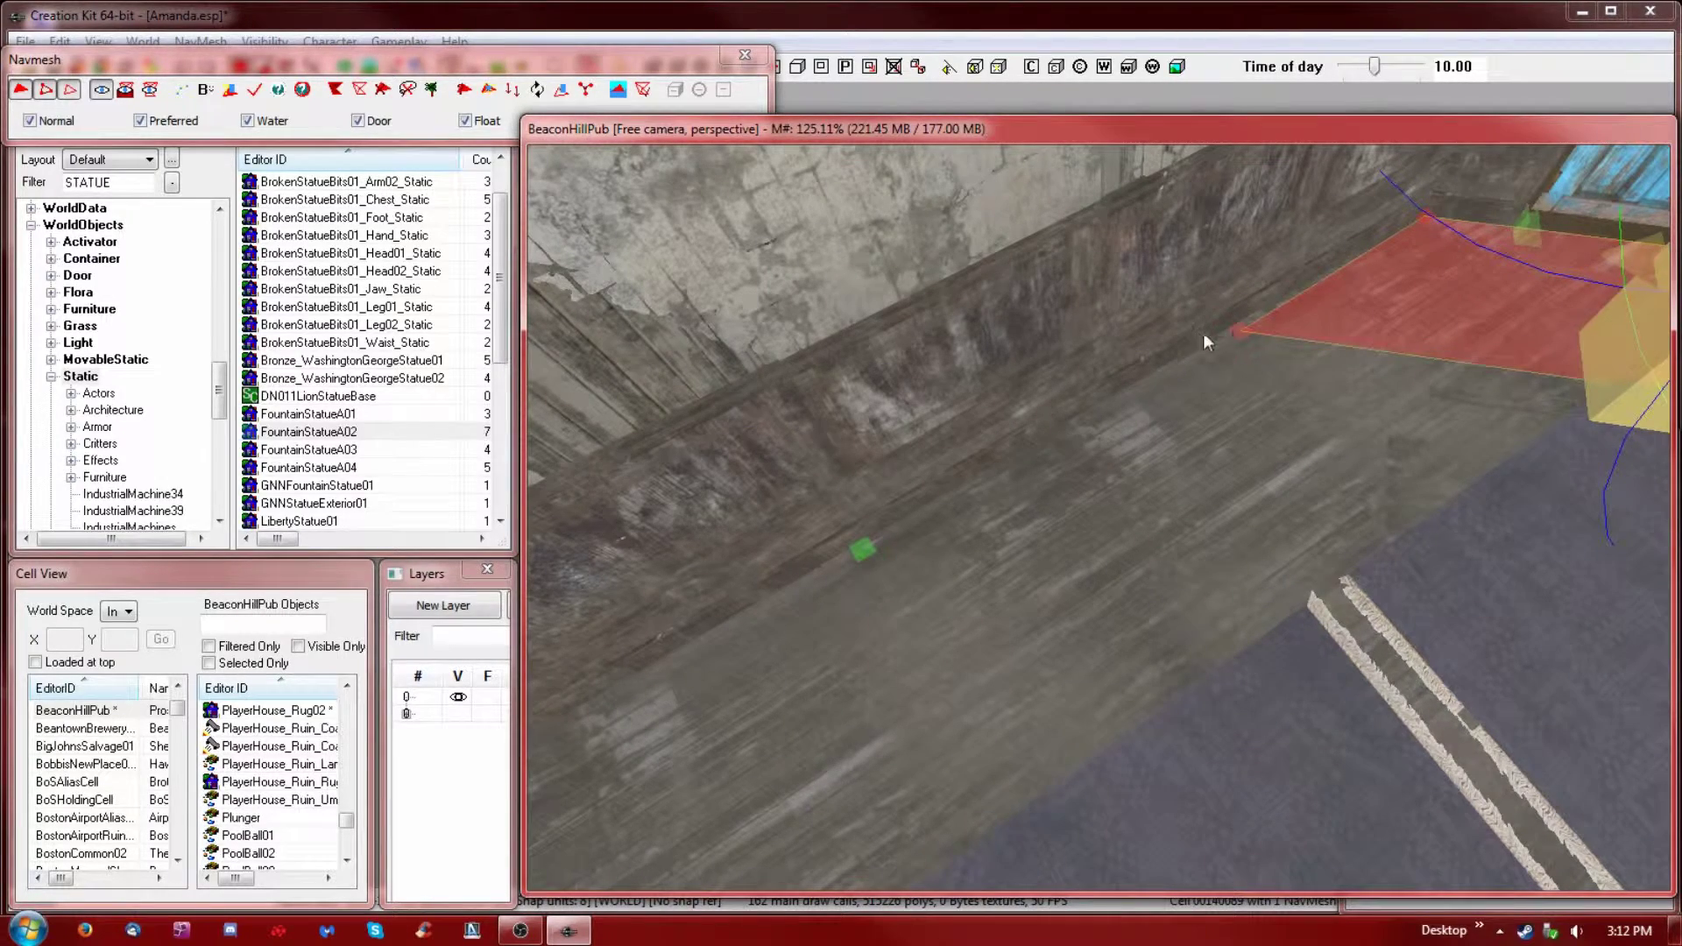
{"action": "left_click", "coordinate": [1238, 331], "text": "ctrl"}
{"action": "mouse_move", "coordinate": [1366, 499]}
{"action": "middle_mouse_down", "text": "shift"}
{"action": "mouse_move", "coordinate": [1407, 507]}
{"action": "mouse_move", "coordinate": [1356, 502]}
{"action": "middle_mouse_up", "text": "shift"}
{"action": "left_click", "coordinate": [1456, 376], "text": "ctrl"}
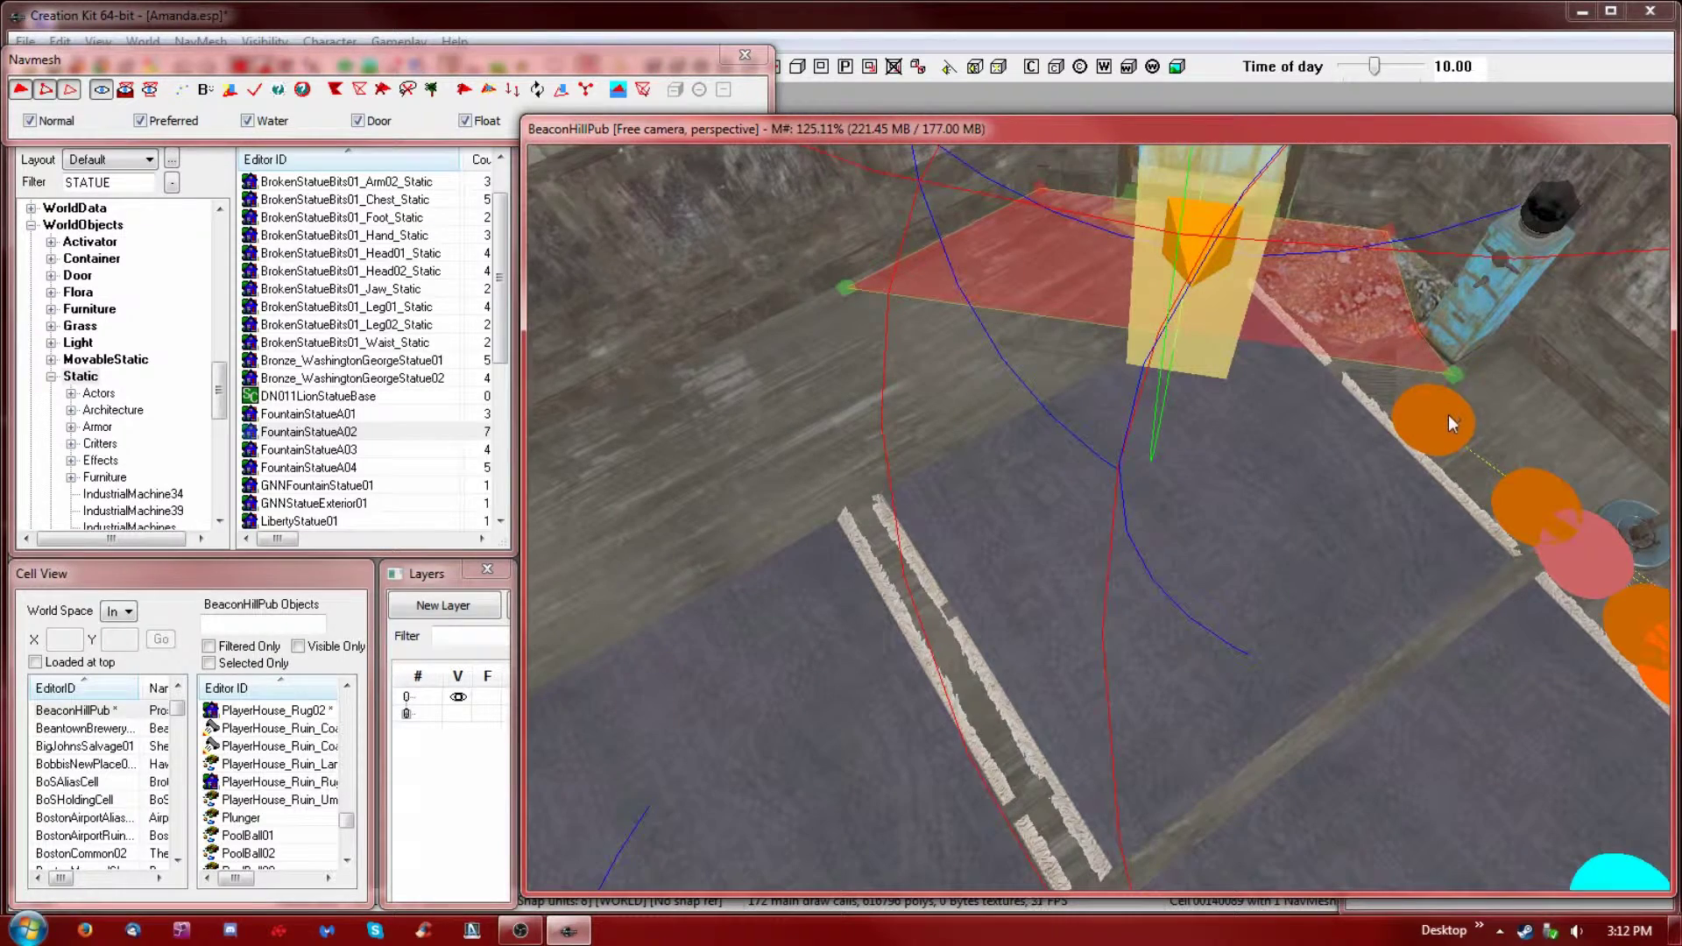
{"action": "key", "text": "a"}
- Extend the navmesh with a triangle to a new vertex past the blue cabinet, beside the row of orange markers
{"action": "middle_click_drag", "start_coordinate": [1064, 465], "coordinate": [1115, 470]}
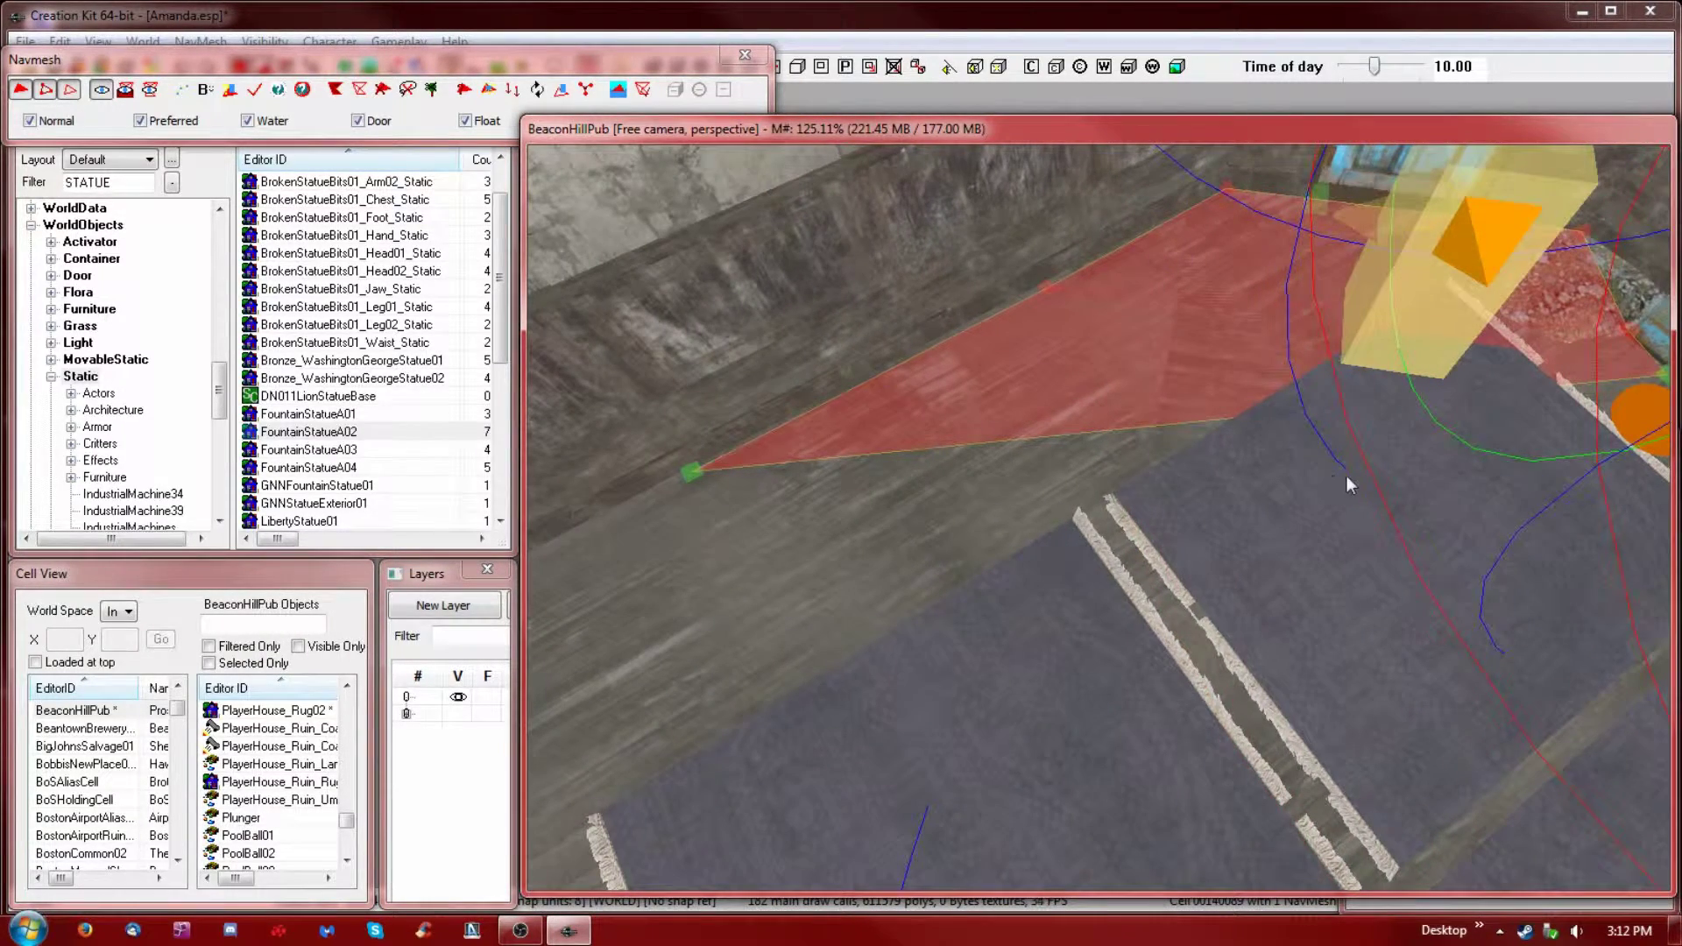
{"action": "middle_click_drag", "start_coordinate": [1363, 482], "coordinate": [1316, 471], "text": "shift"}
{"action": "right_click", "coordinate": [1397, 332], "text": "ctrl"}
{"action": "mouse_move", "coordinate": [1248, 487]}
{"action": "middle_mouse_down"}
{"action": "mouse_move", "coordinate": [1263, 463]}
{"action": "mouse_move", "coordinate": [1274, 479]}
{"action": "middle_mouse_up"}
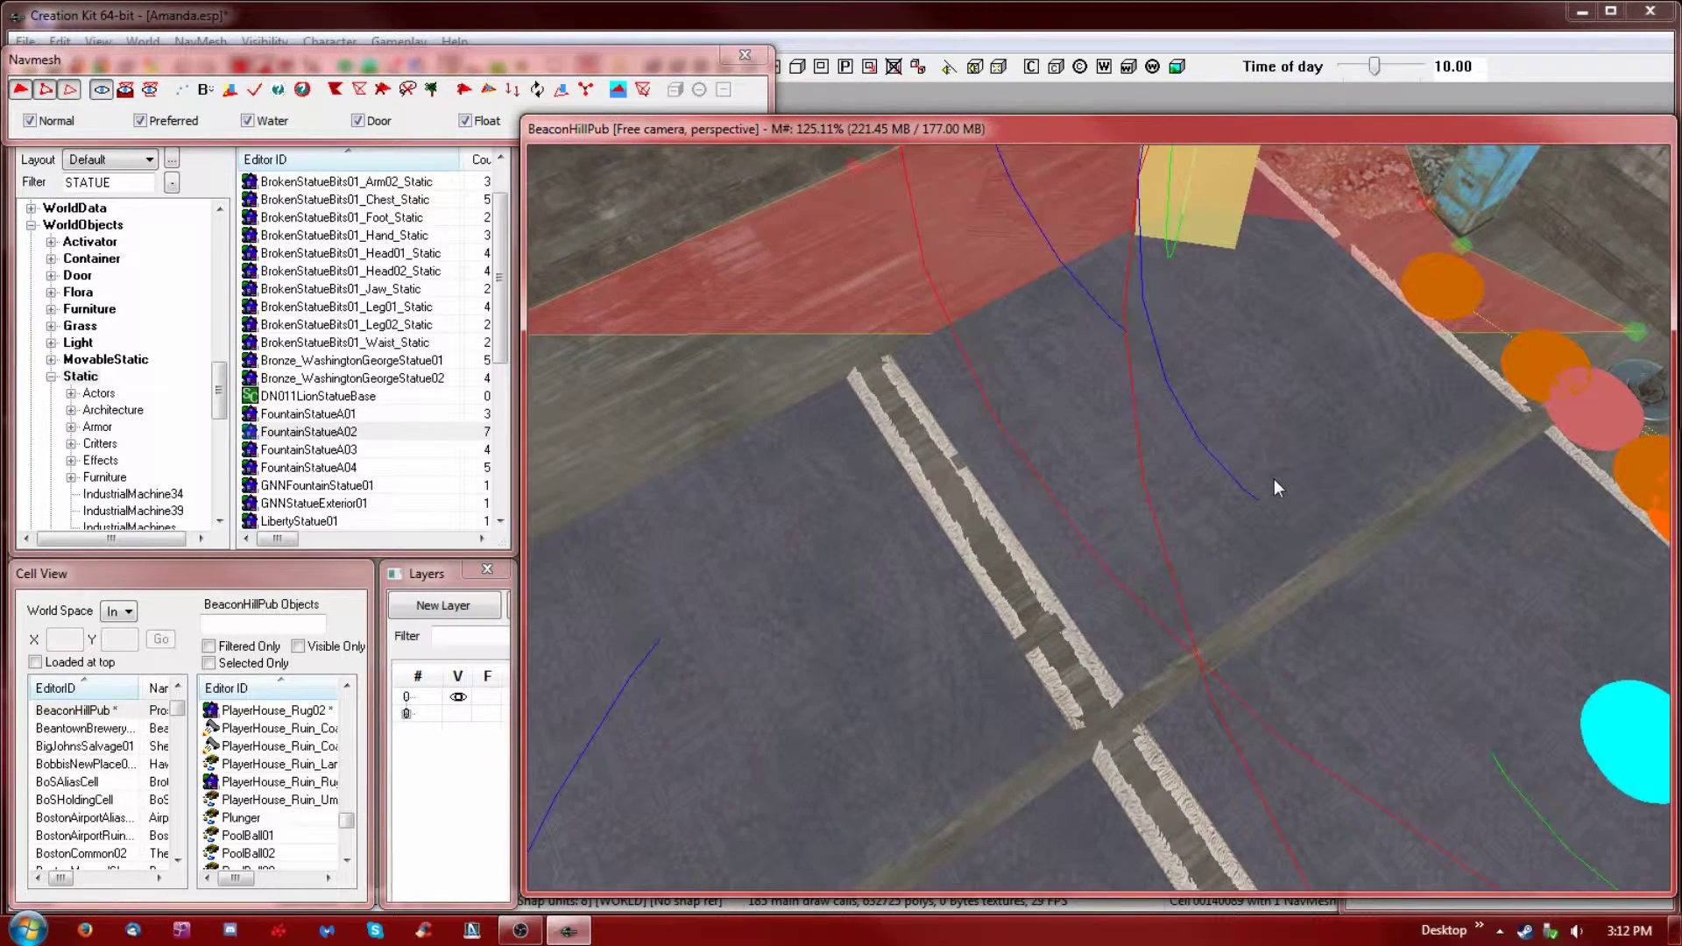
- Add a navmesh triangle to a new vertex among the orange markers past the blue cabinet, and hide the markers
{"action": "left_click", "coordinate": [1568, 398]}
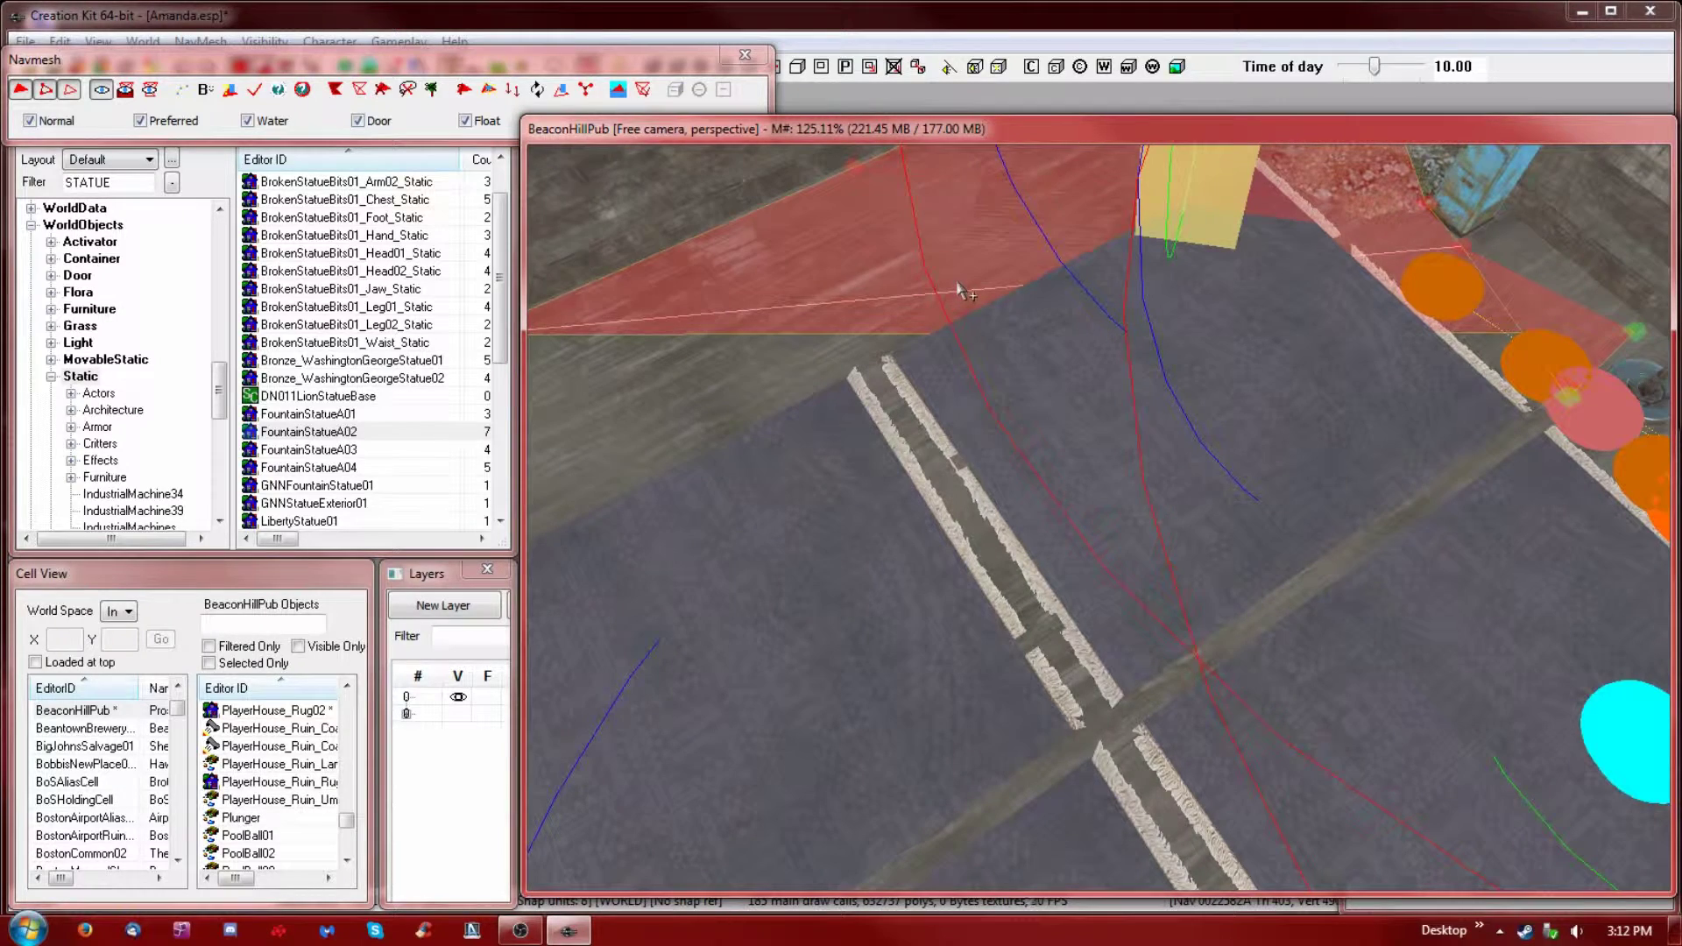
{"action": "left_click", "coordinate": [1106, 169]}
{"action": "key", "text": "m"}
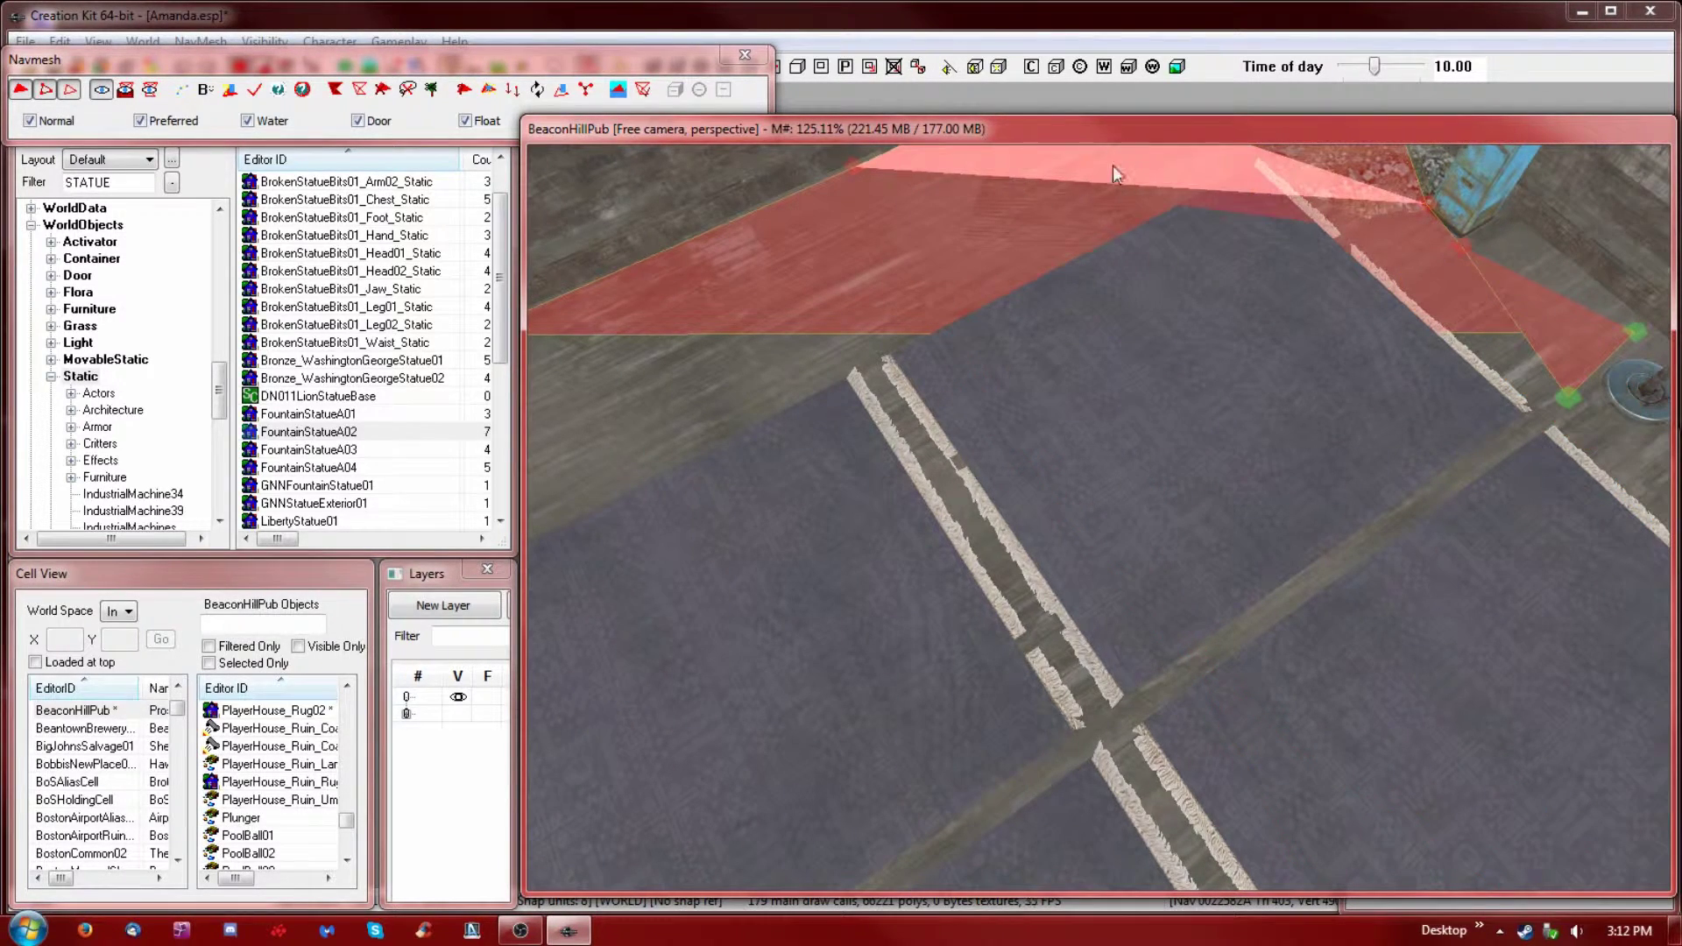
{"action": "key", "text": "d"}
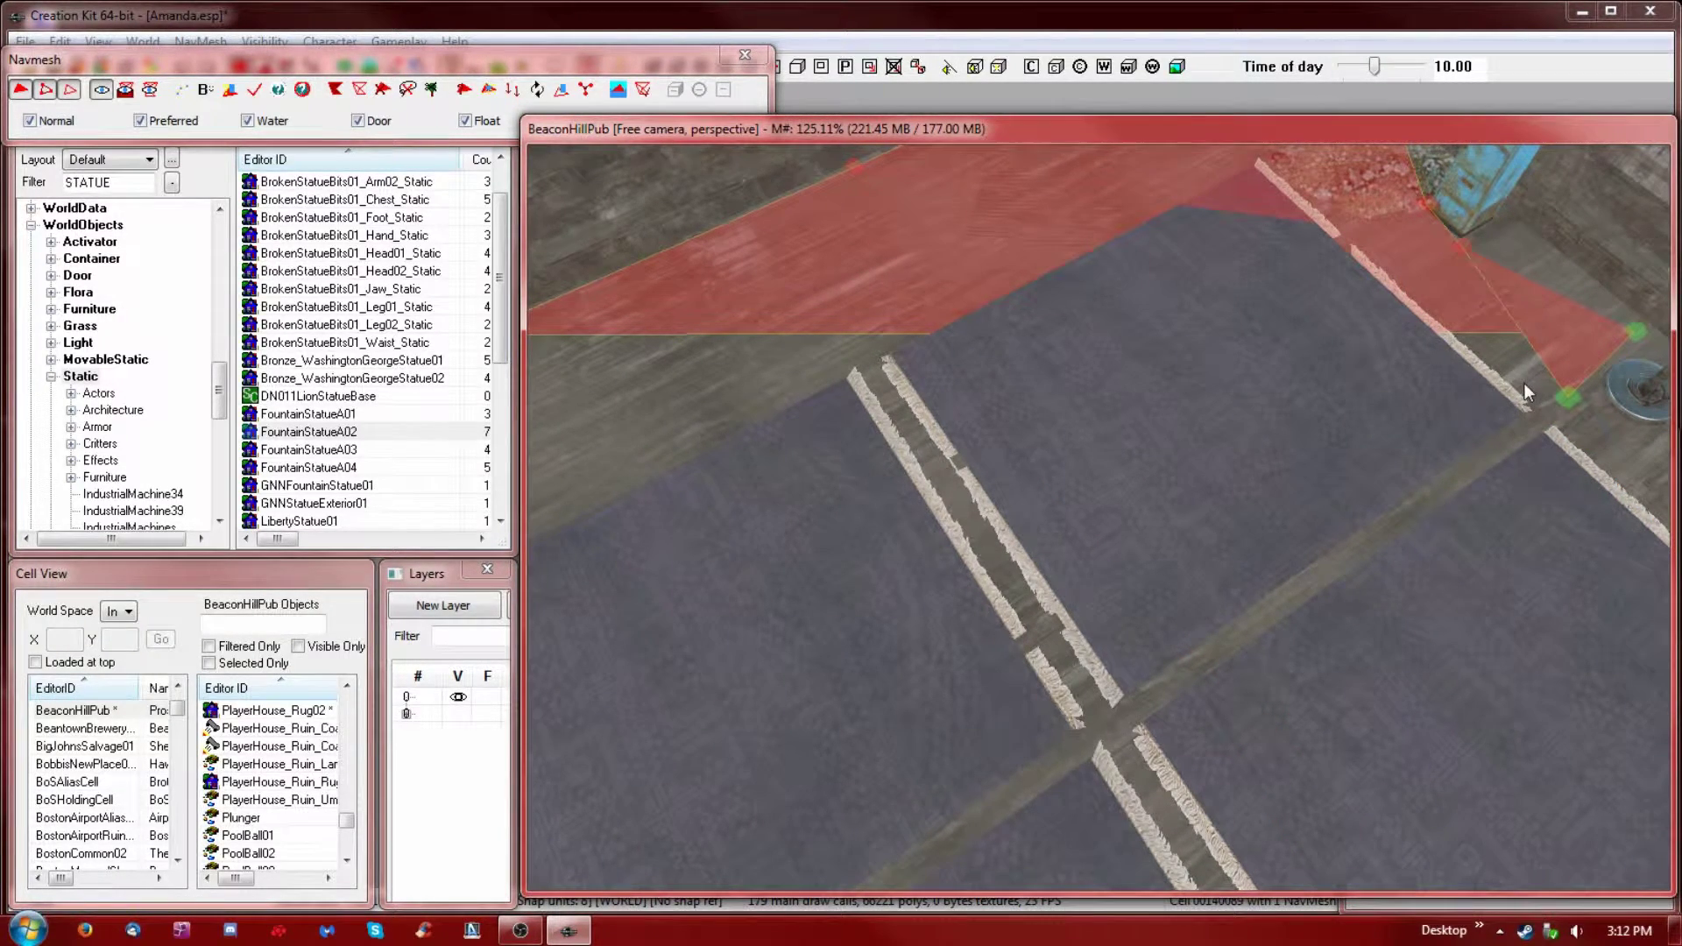
- Move the newest navmesh vertex beside the lamp base toward the wall past the blue cabinet, and delete it
{"action": "key", "text": "shift"}
{"action": "middle_click_drag", "start_coordinate": [1551, 385], "coordinate": [1568, 392], "text": "shift"}
{"action": "left_click", "coordinate": [1568, 394]}
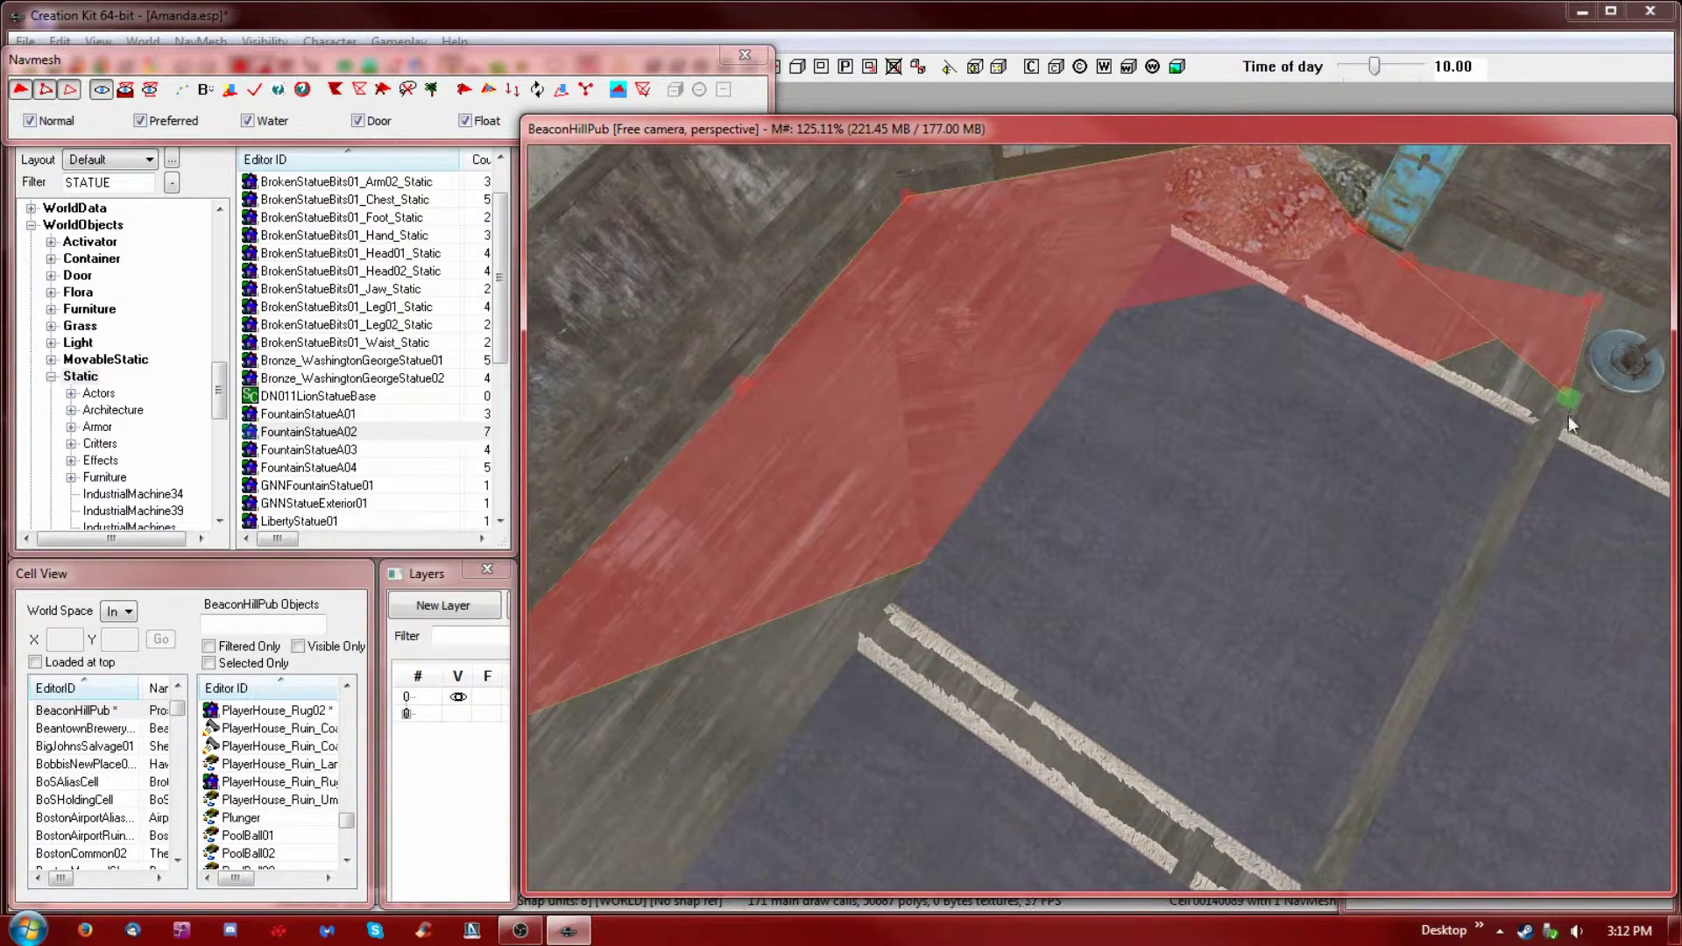
{"action": "left_click_drag", "start_coordinate": [1568, 393], "coordinate": [1539, 302]}
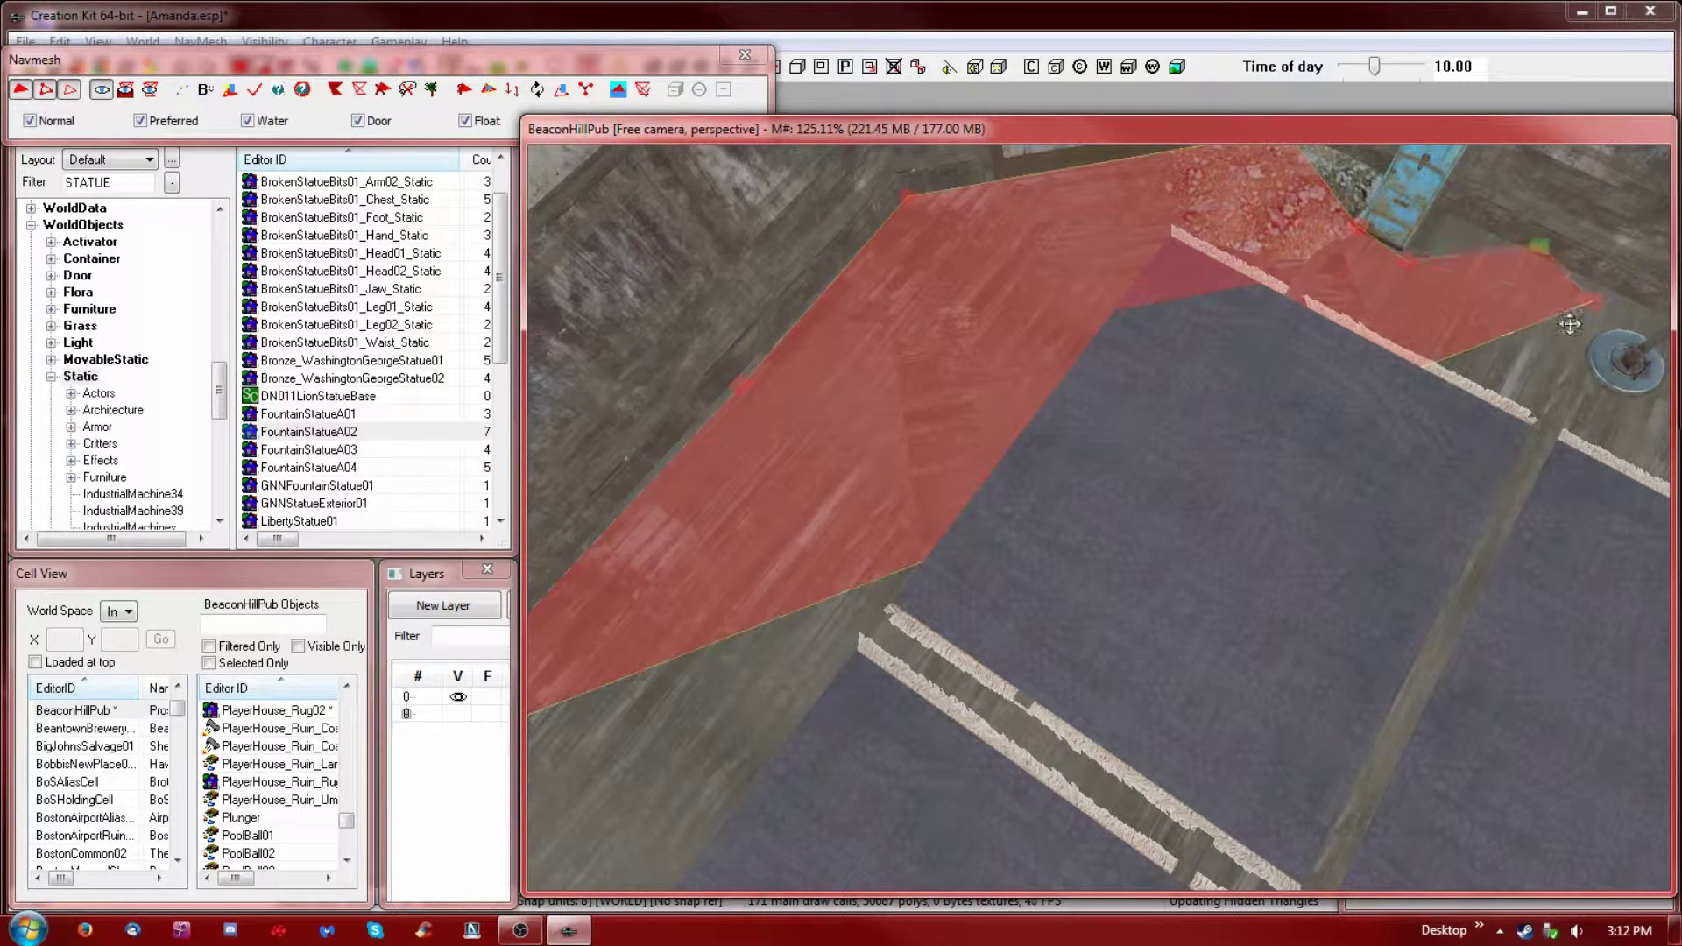
{"action": "left_click", "coordinate": [1533, 298]}
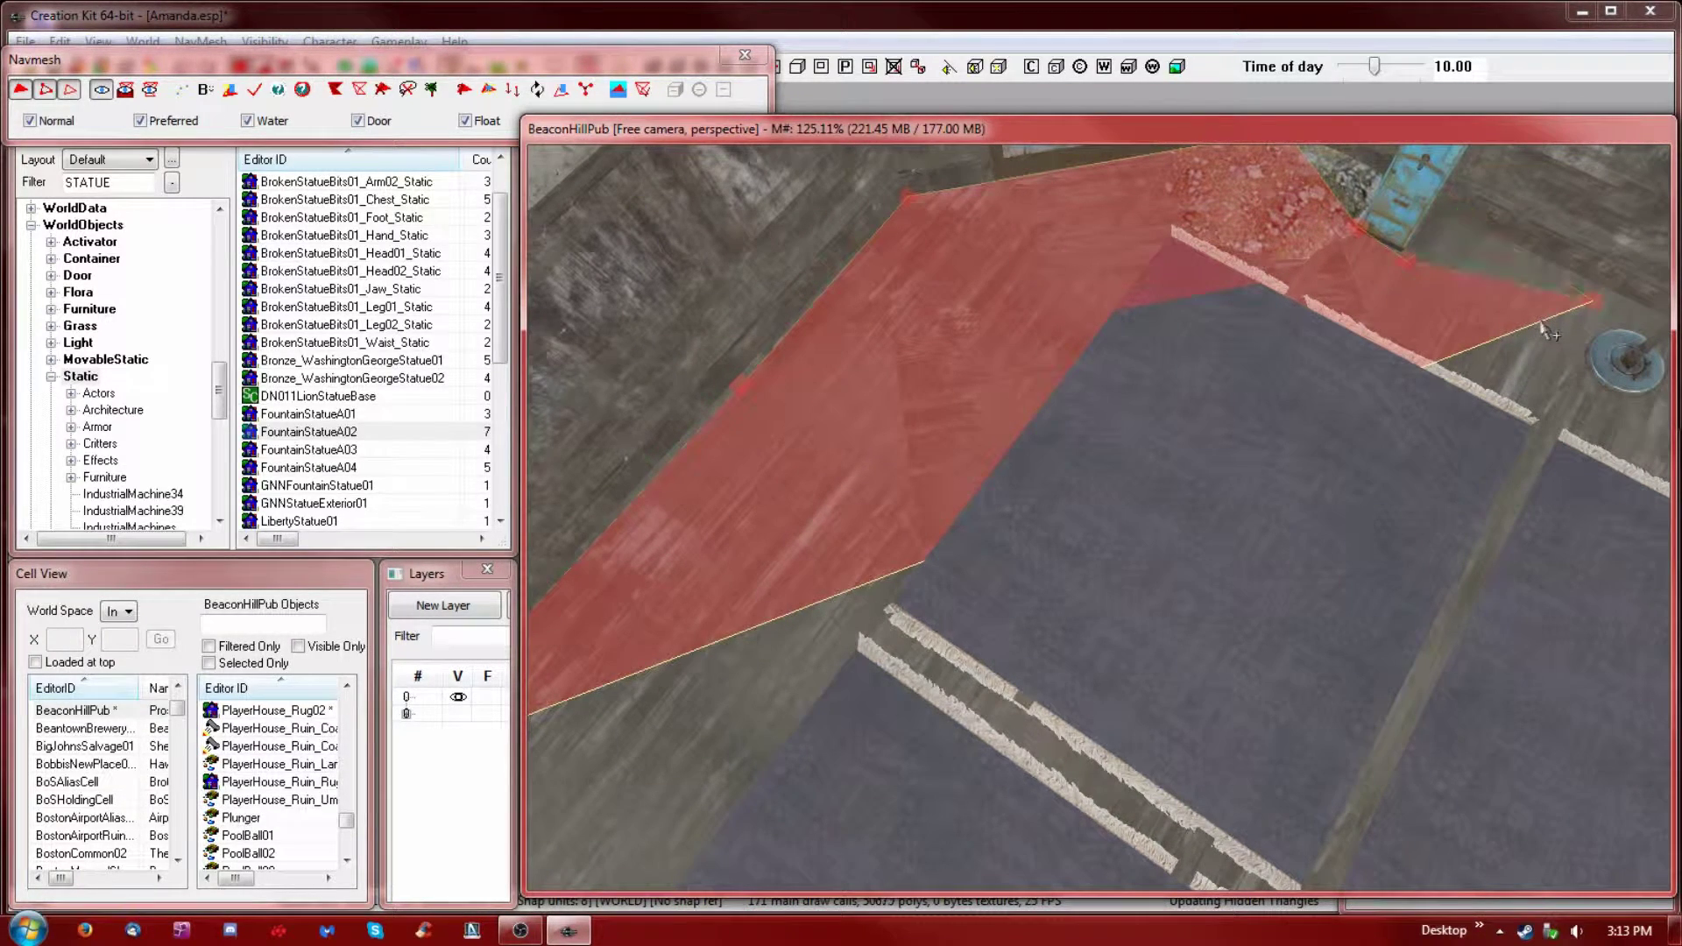
- Extend the navmesh from the far side-wall vertex and the vertex past the blue cabinet with new vertices at the floor lamp's base
{"action": "left_click", "coordinate": [1592, 300]}
{"action": "scroll", "coordinate": [1485, 475], "scroll_direction": "up", "scroll_amount": 3}
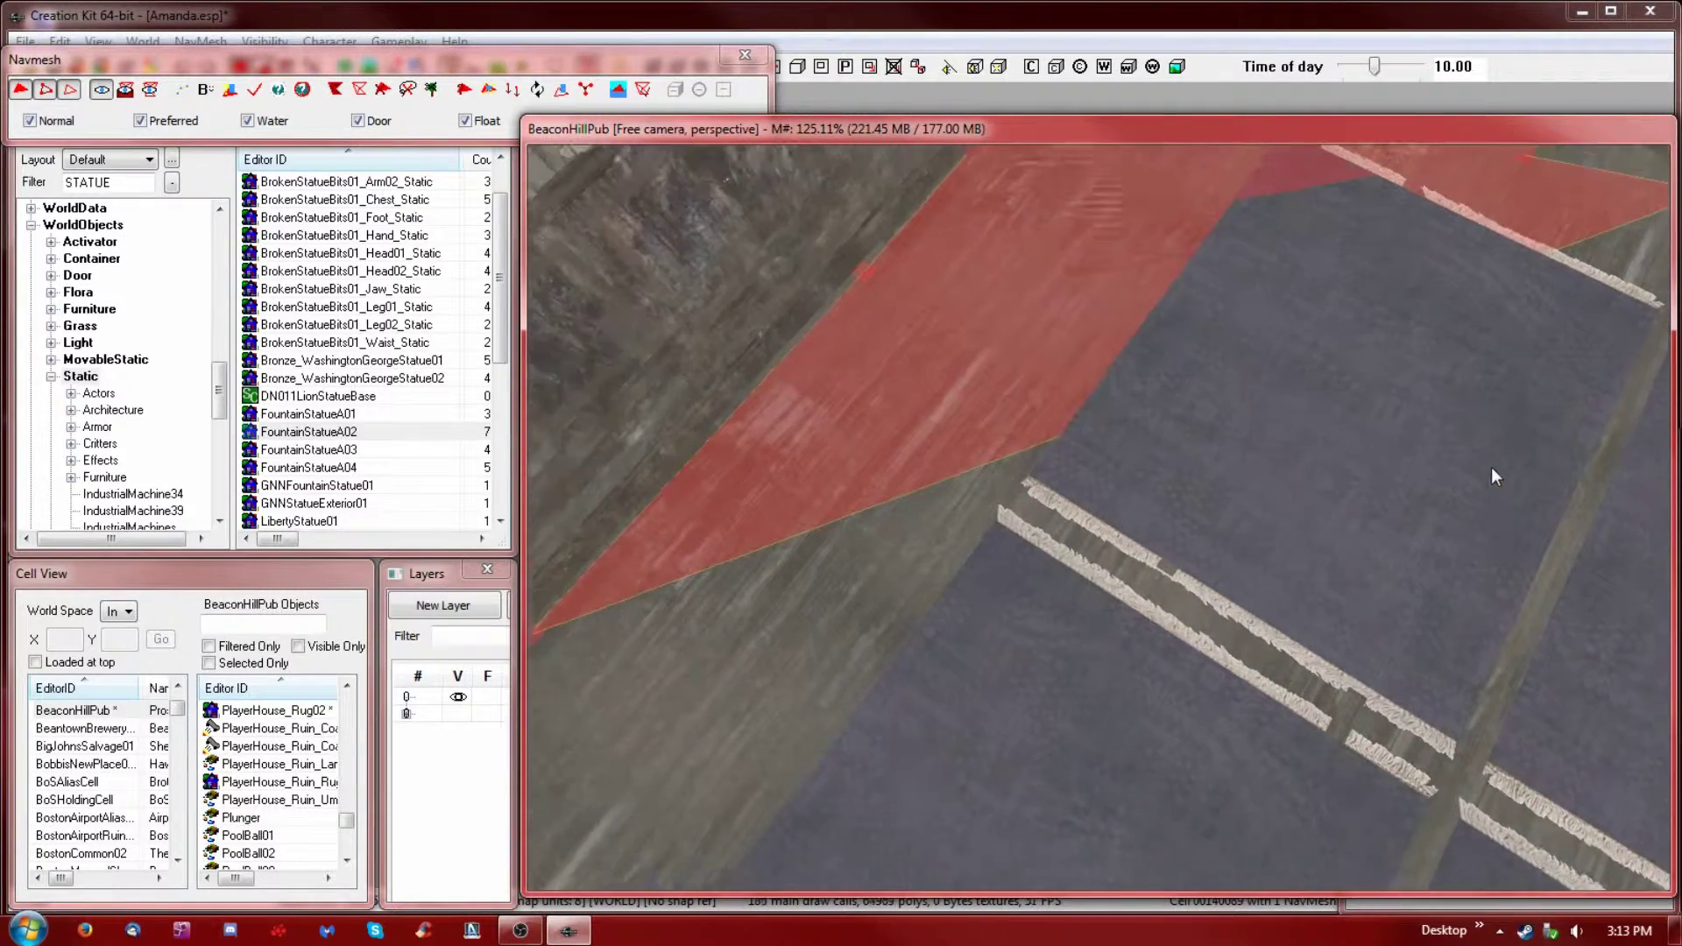
{"action": "scroll", "coordinate": [1379, 482], "scroll_direction": "up", "scroll_amount": 3}
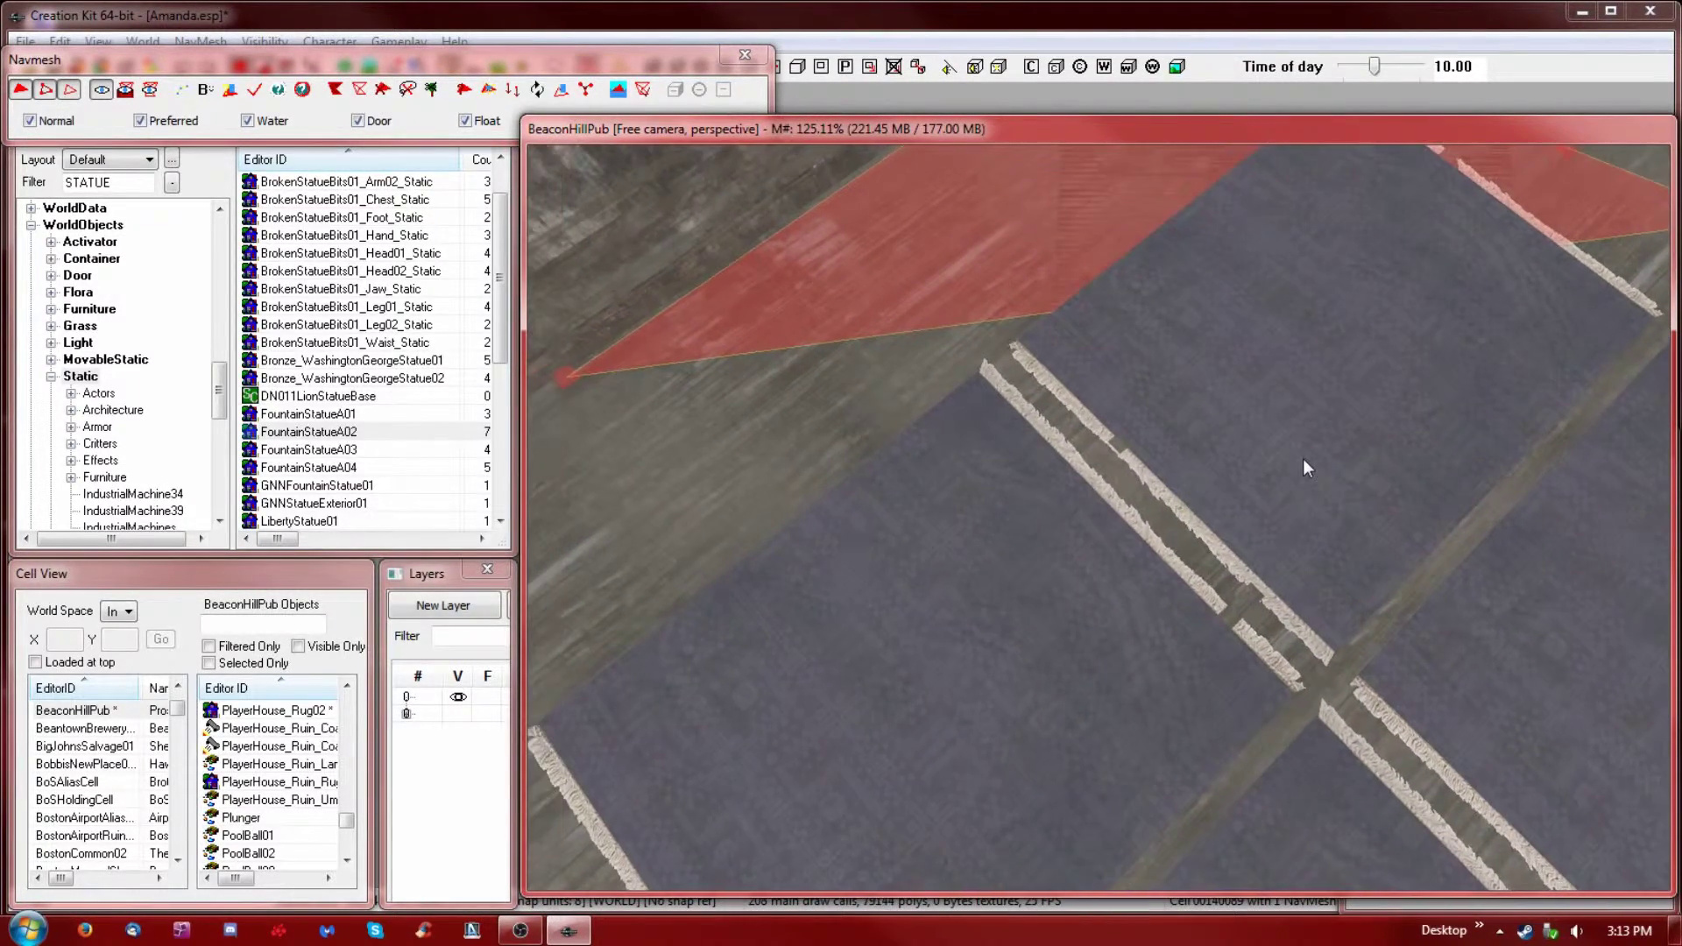
{"action": "scroll", "coordinate": [1302, 459], "scroll_direction": "down", "scroll_amount": 2}
{"action": "middle_click_drag", "start_coordinate": [1301, 457], "coordinate": [841, 412], "text": "shift"}
{"action": "left_click", "coordinate": [585, 466]}
{"action": "middle_click_drag", "start_coordinate": [589, 471], "coordinate": [669, 482], "text": "shift"}
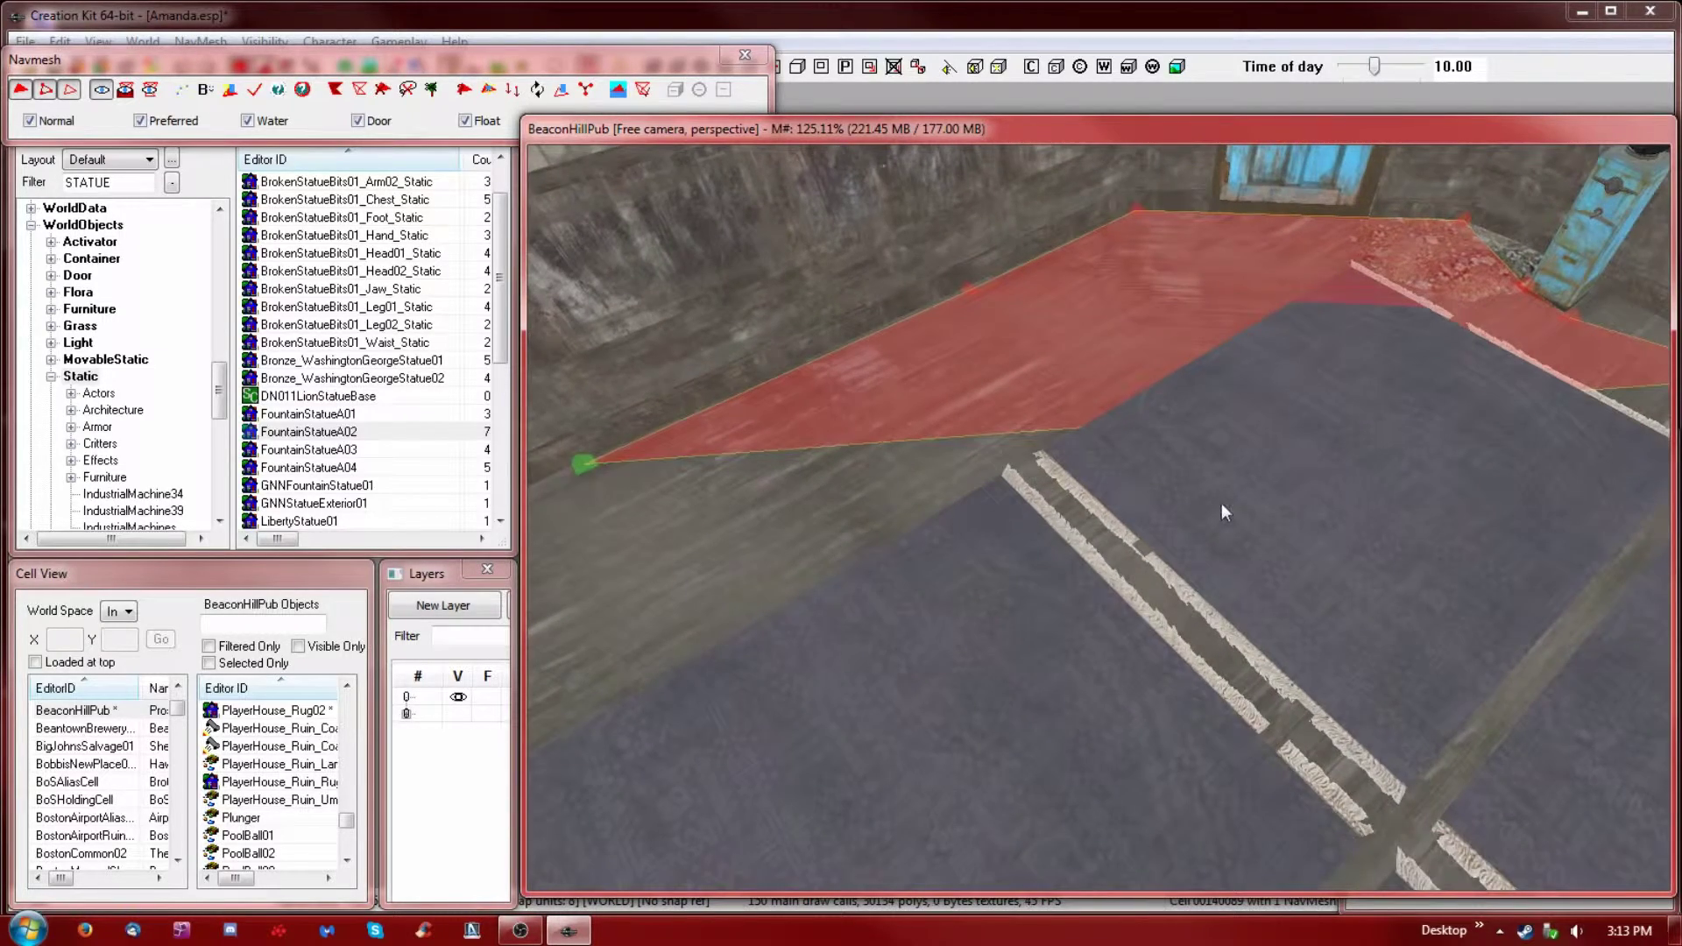
{"action": "middle_click_drag", "start_coordinate": [1223, 506], "coordinate": [1210, 506], "text": "shift"}
{"action": "middle_click_drag", "start_coordinate": [1521, 423], "coordinate": [1285, 464], "text": "shift"}
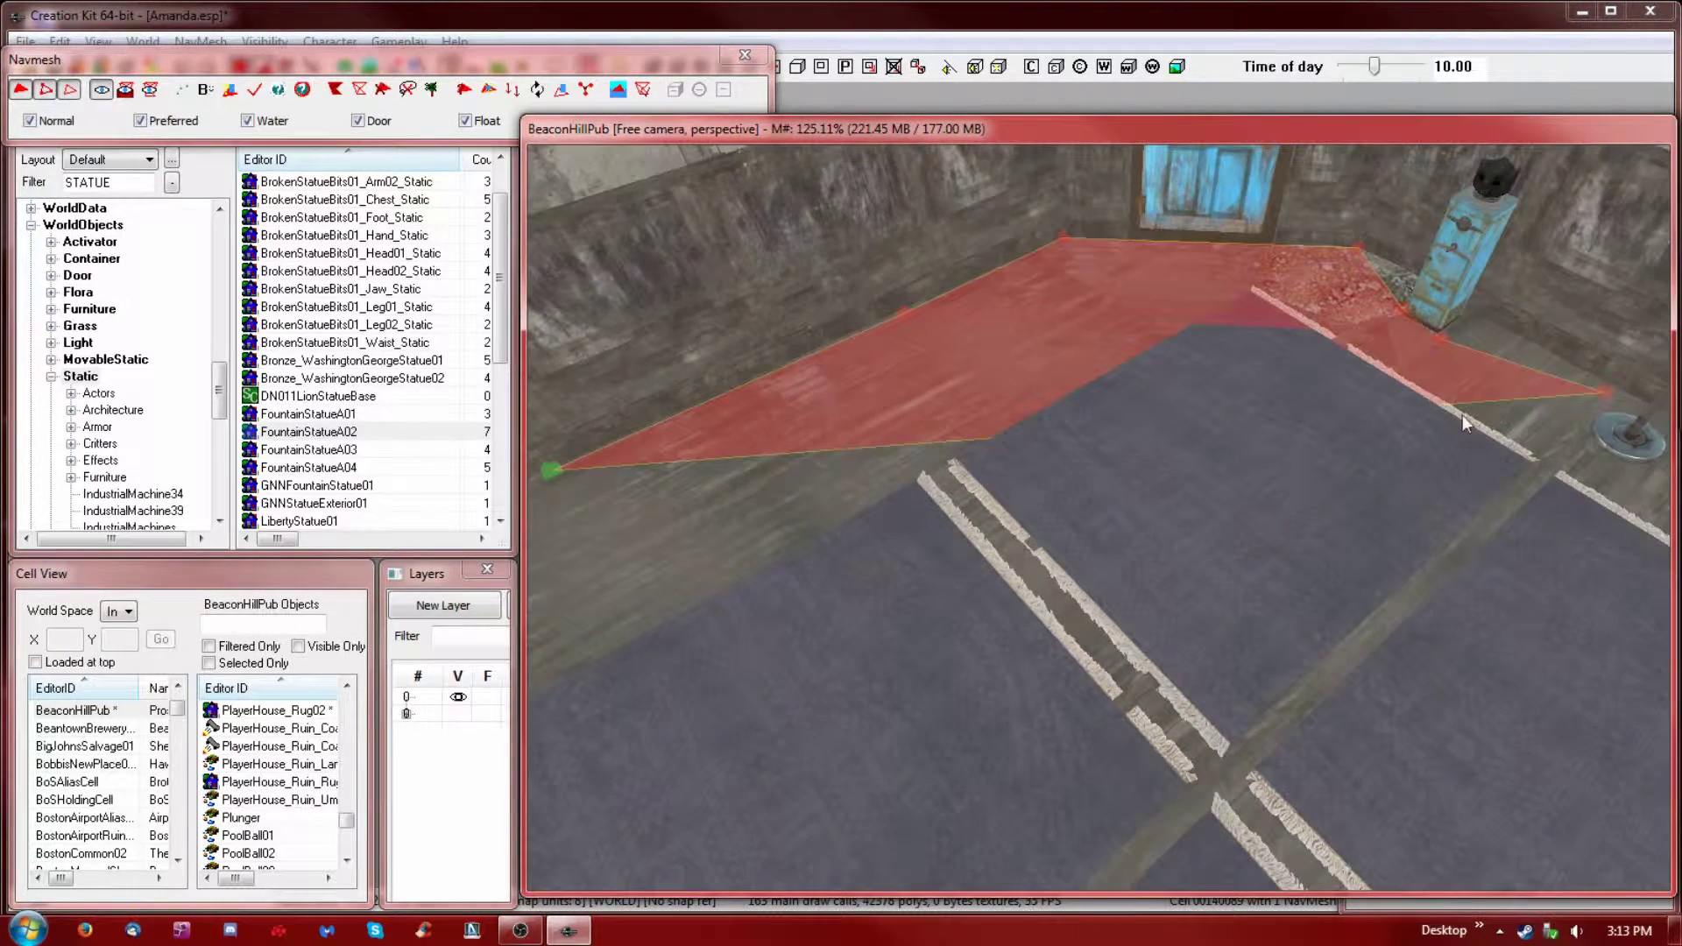
{"action": "left_click", "coordinate": [1609, 391]}
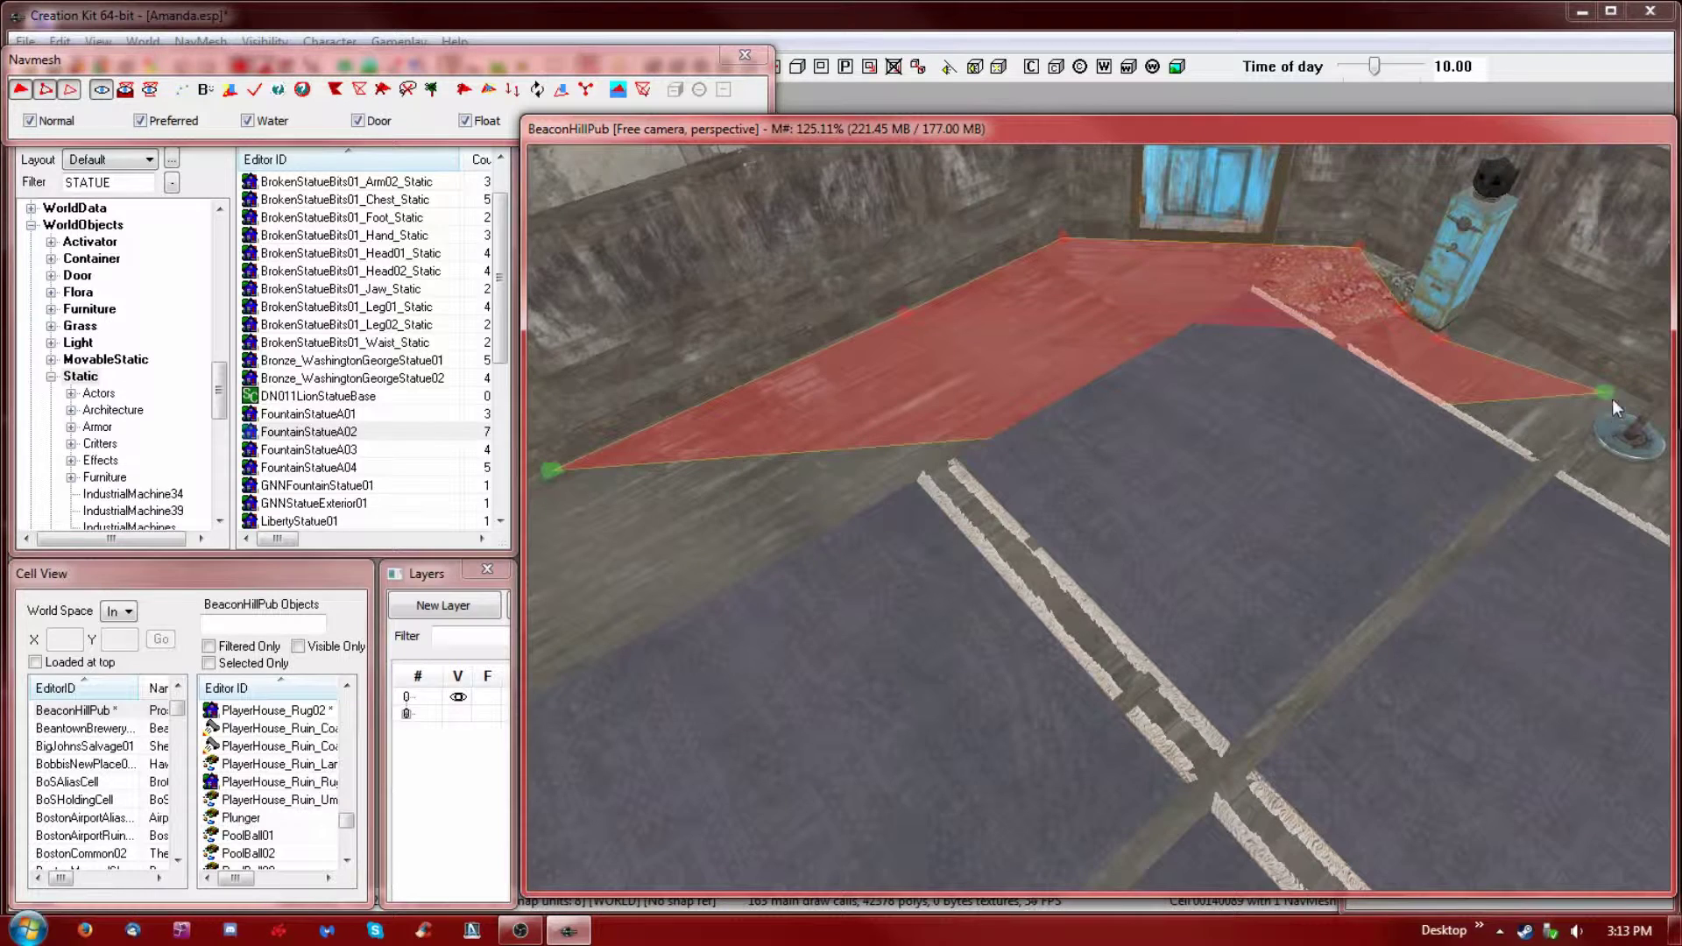
{"action": "right_click", "coordinate": [1578, 433], "text": "ctrl"}
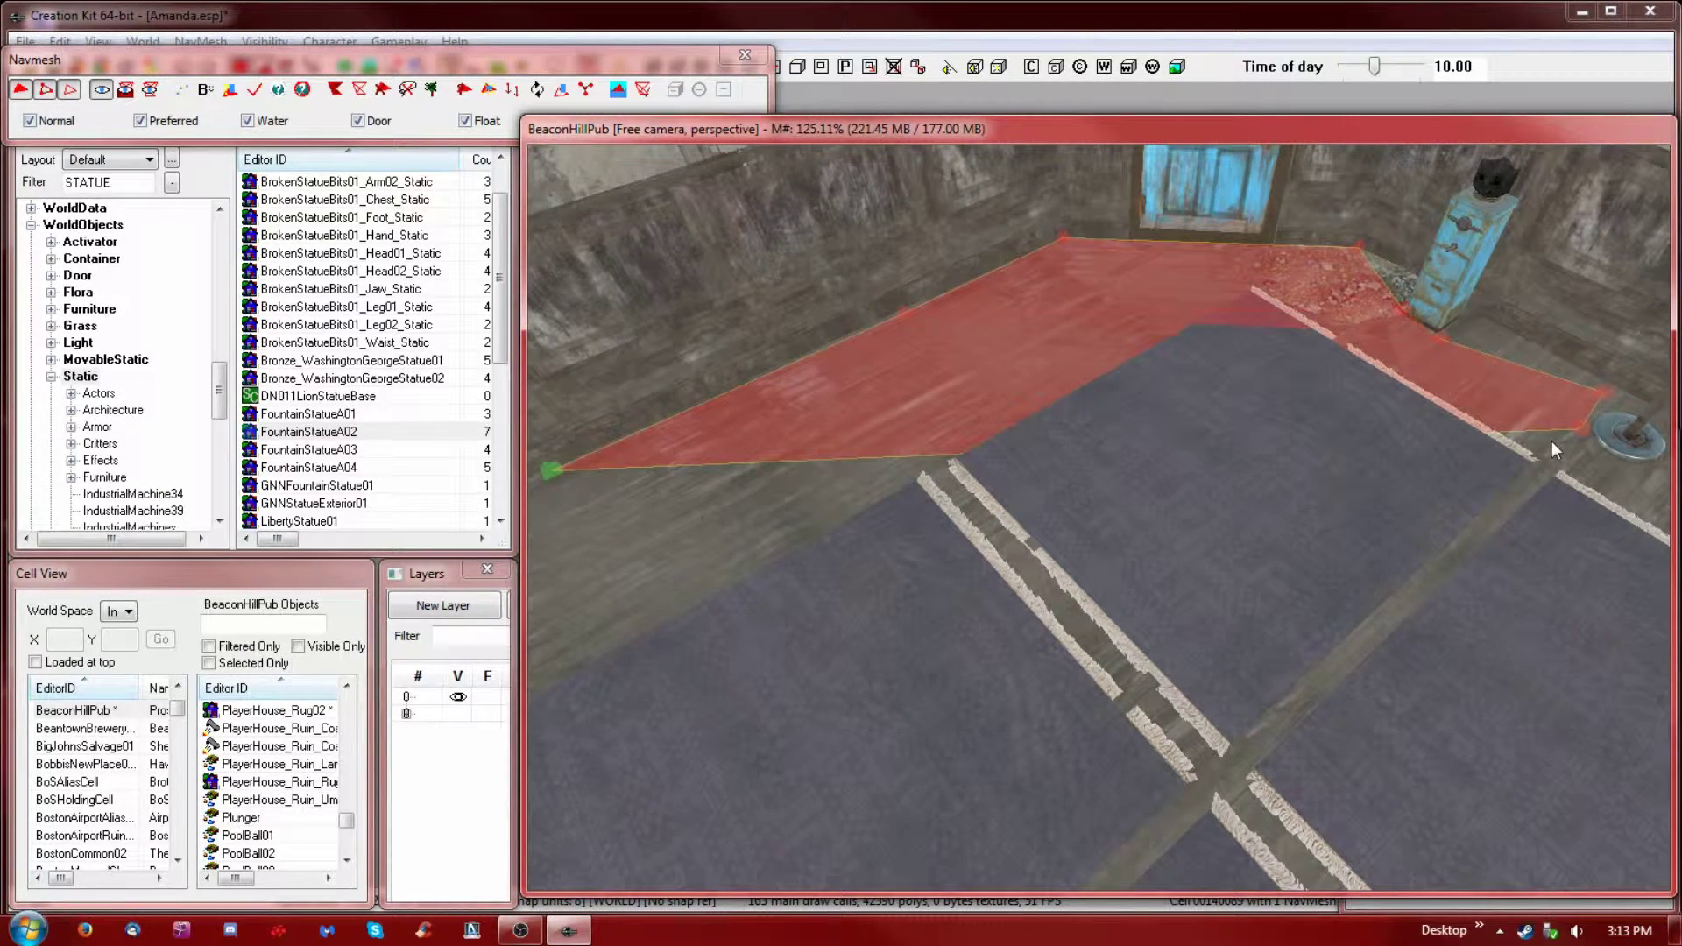
{"action": "left_click", "coordinate": [1585, 435]}
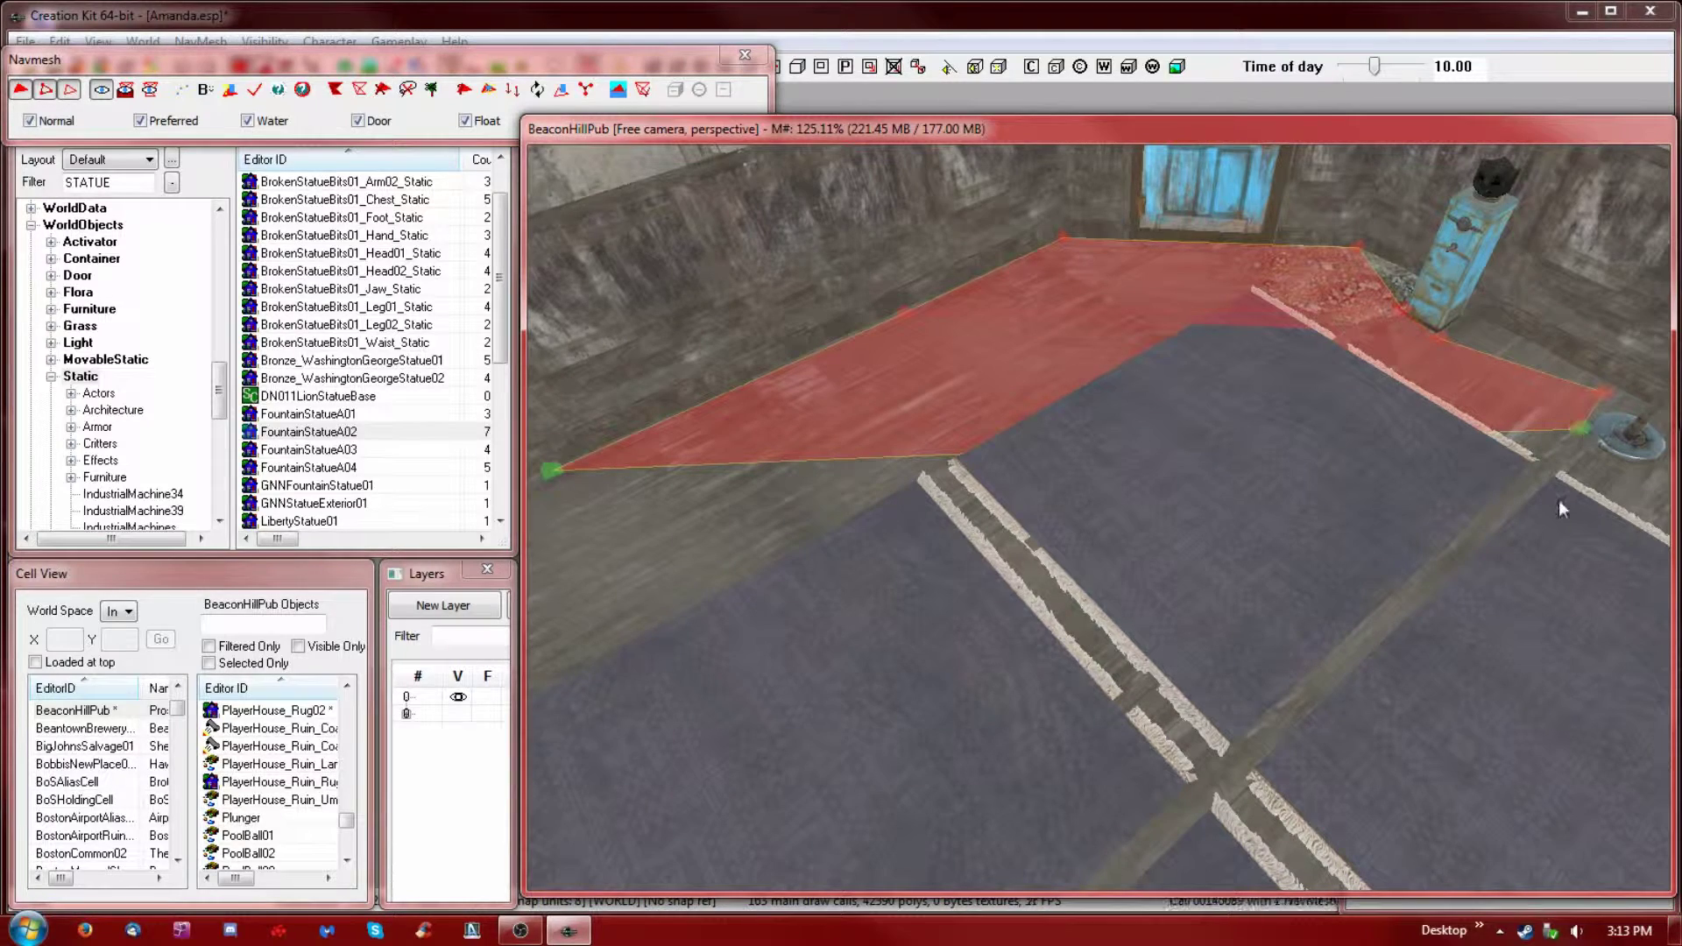
{"action": "right_click", "coordinate": [1590, 459], "text": "ctrl"}
- Add a navmesh triangle from the far side-wall vertex and the lamp-base vertex to a new vertex beside the white counter's curved end
{"action": "scroll", "coordinate": [1495, 540], "scroll_direction": "up", "scroll_amount": 3}
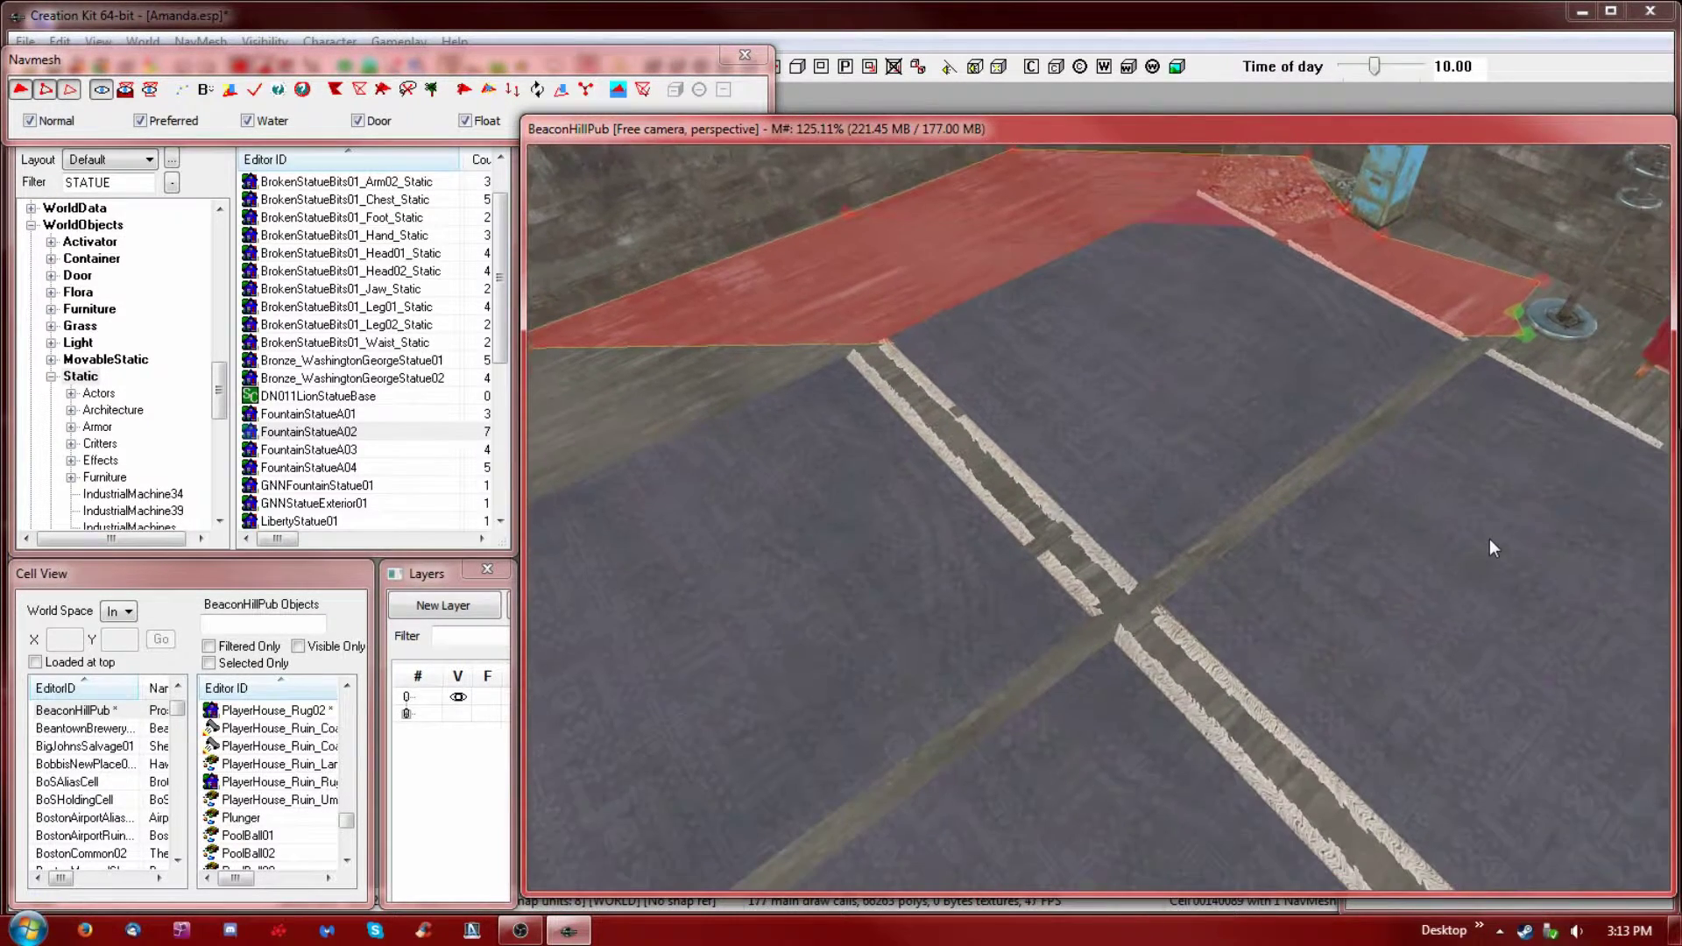
{"action": "scroll", "coordinate": [1479, 557], "scroll_direction": "up", "scroll_amount": 4}
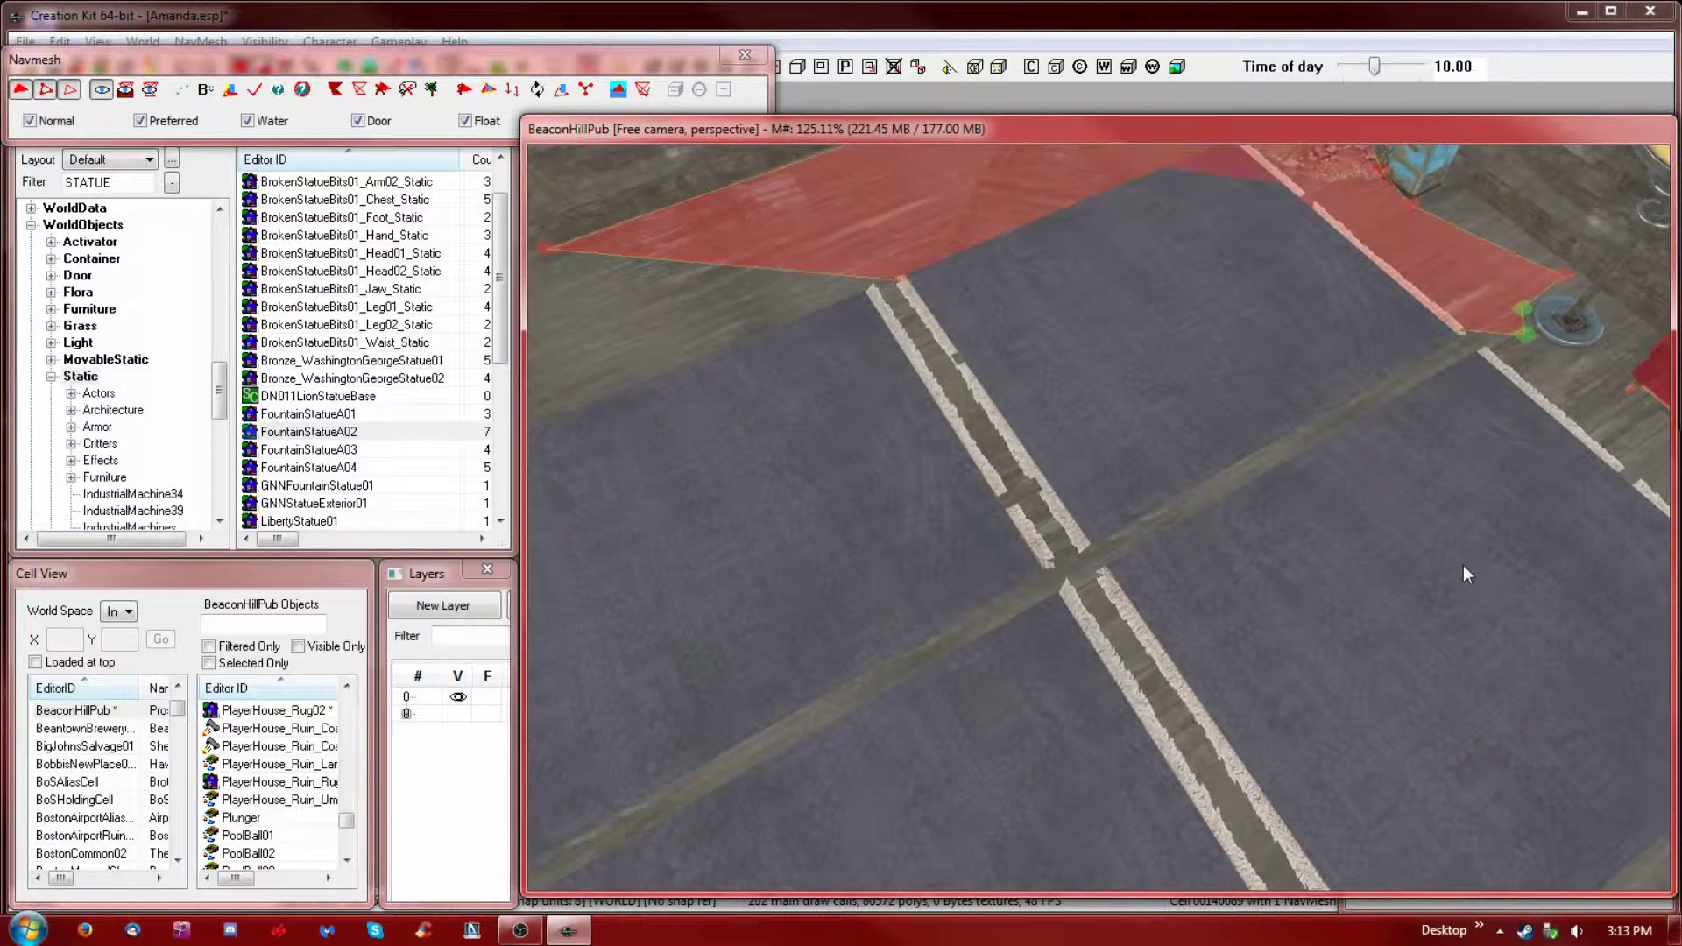
{"action": "middle_click_drag", "start_coordinate": [1405, 550], "coordinate": [1400, 554]}
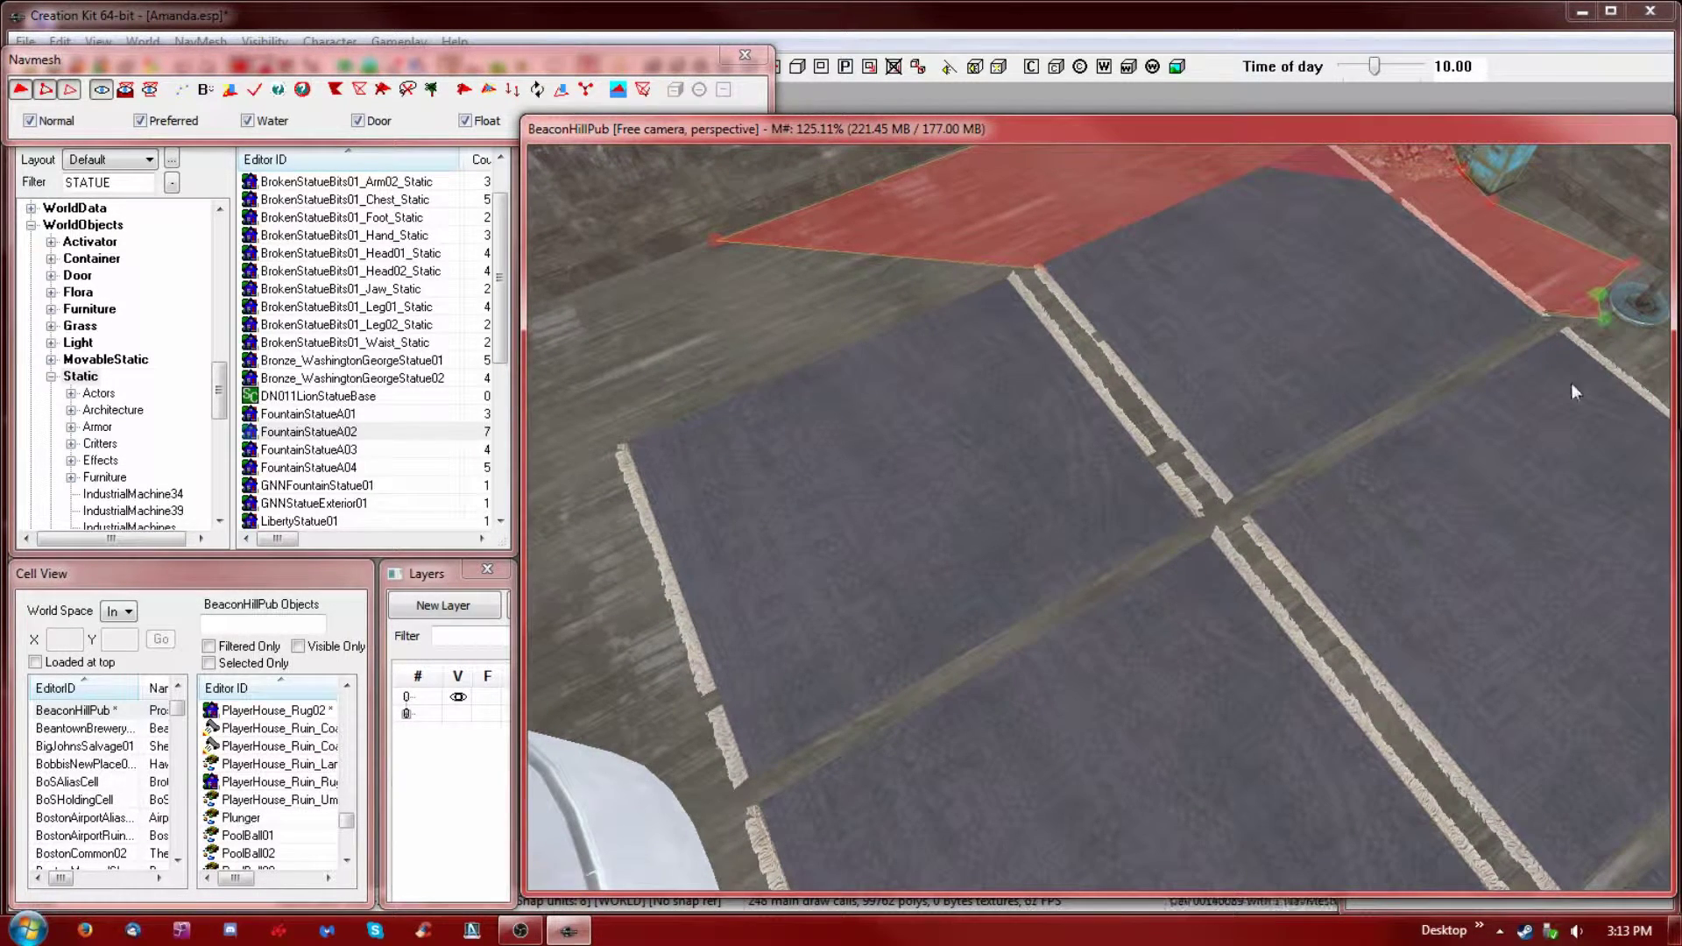
{"action": "left_click", "coordinate": [712, 237]}
{"action": "left_click", "coordinate": [1603, 317], "text": "ctrl"}
{"action": "right_click", "coordinate": [671, 758]}
- Extend the navmesh across the rugs with a triangle to the front of the red sofas and another to the white counter's side
{"action": "middle_click_drag", "start_coordinate": [1258, 656], "coordinate": [1132, 675]}
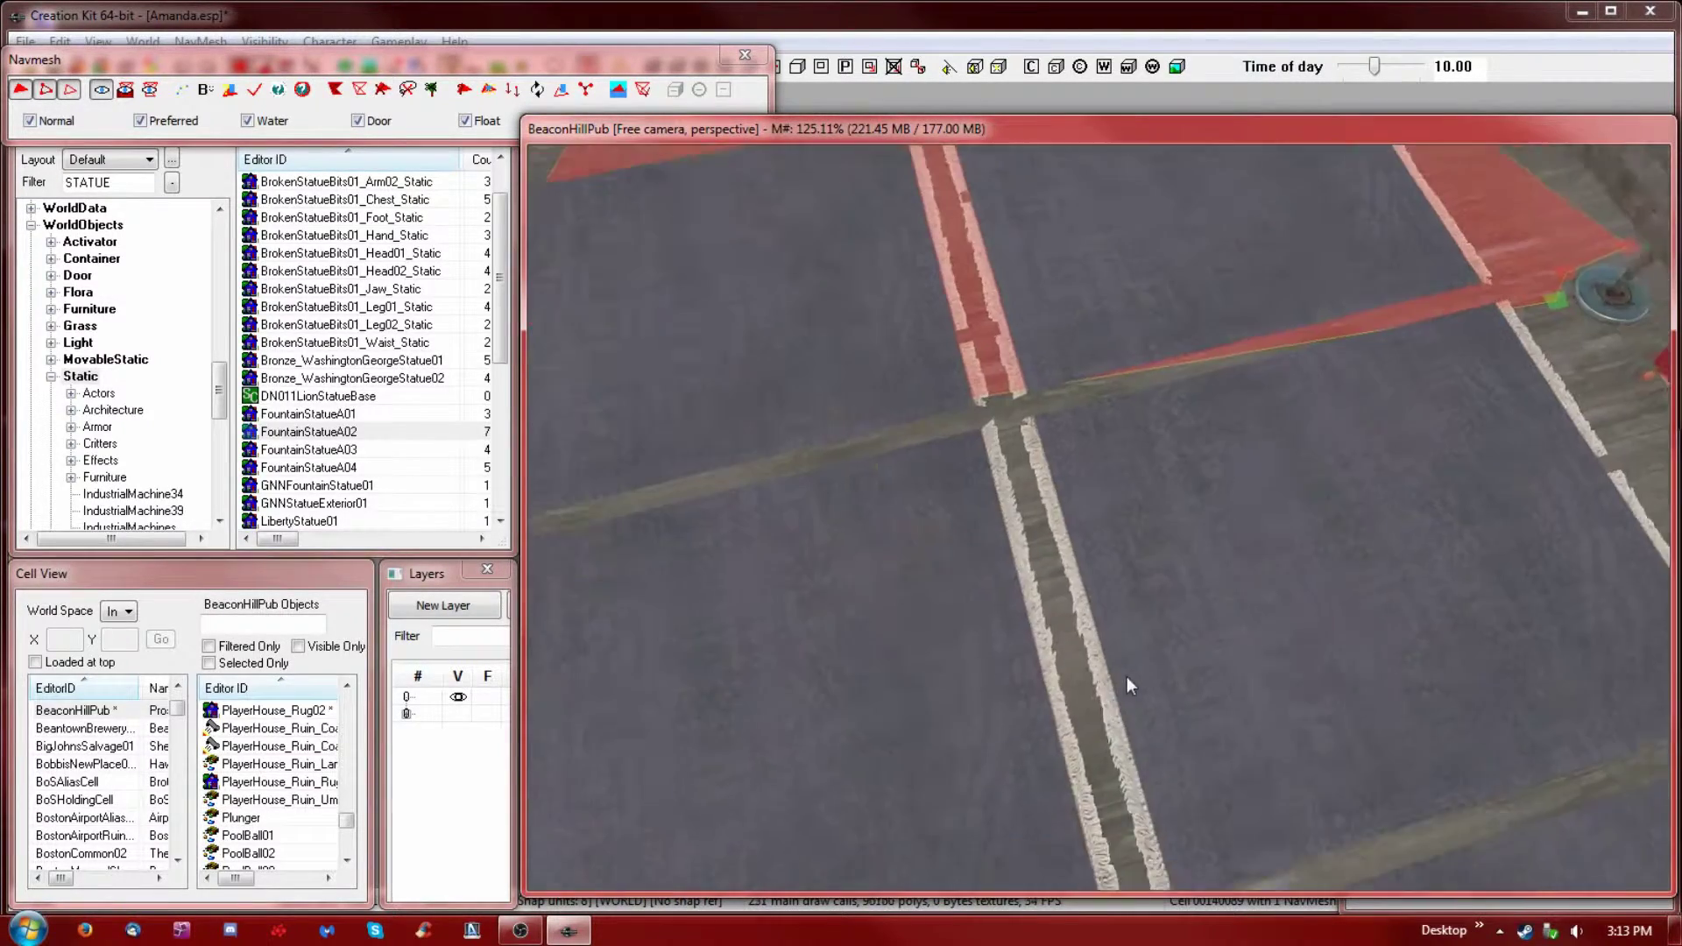
{"action": "scroll", "coordinate": [1132, 675], "scroll_direction": "down", "scroll_amount": 3}
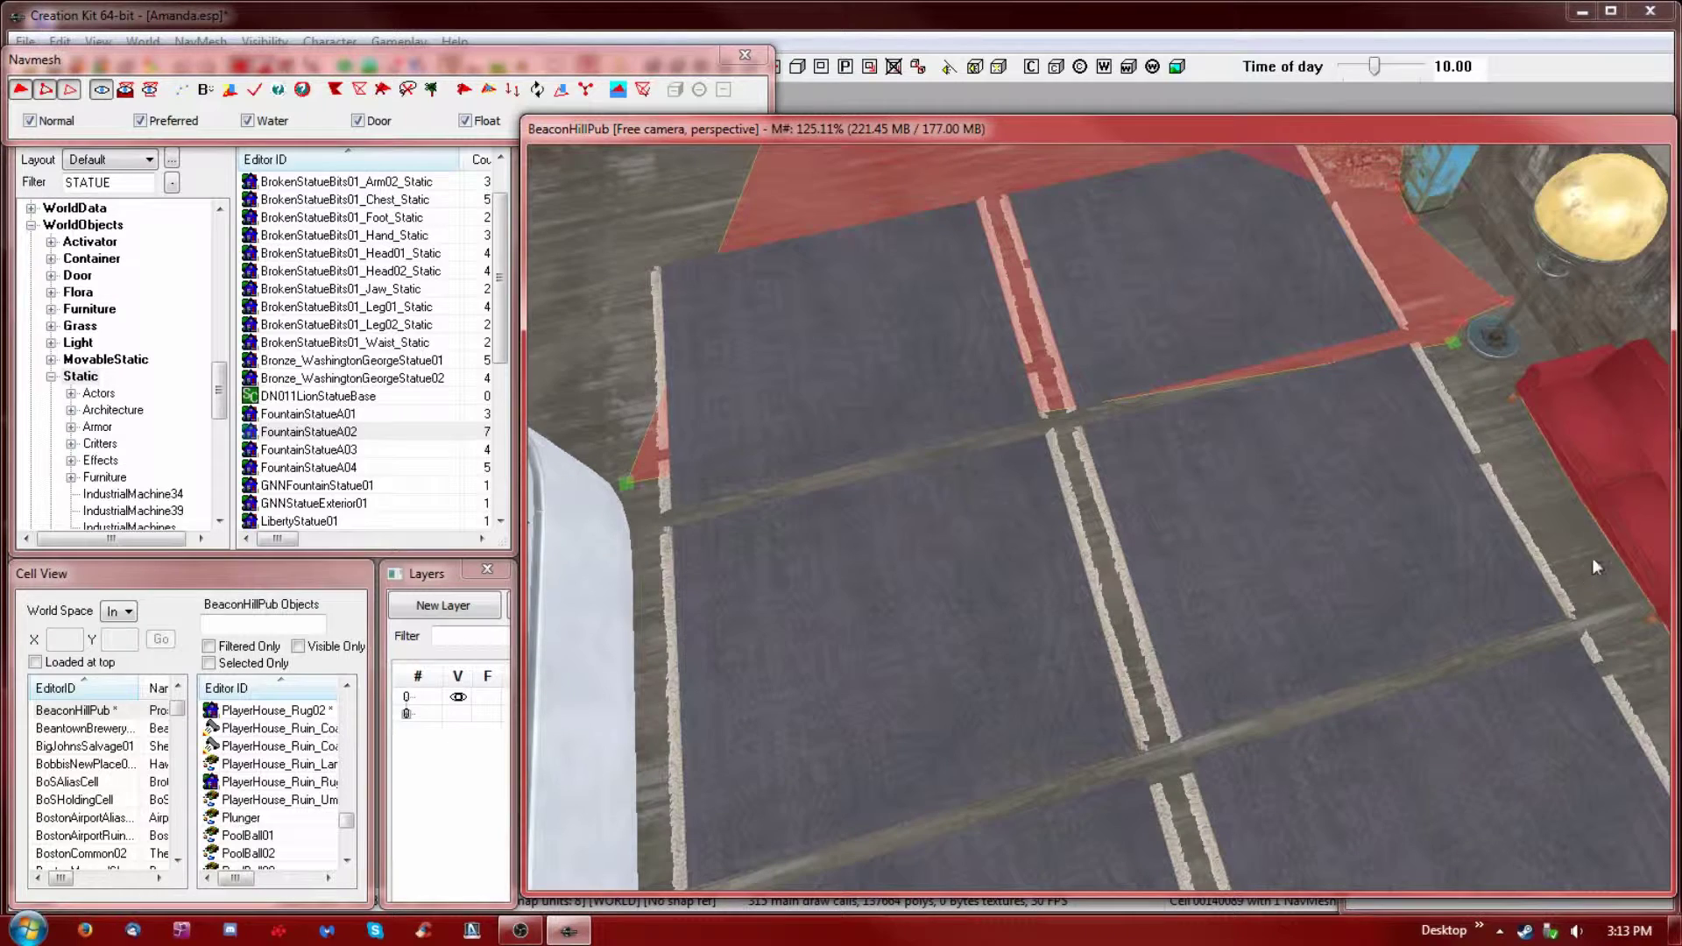
{"action": "right_click", "coordinate": [1641, 648]}
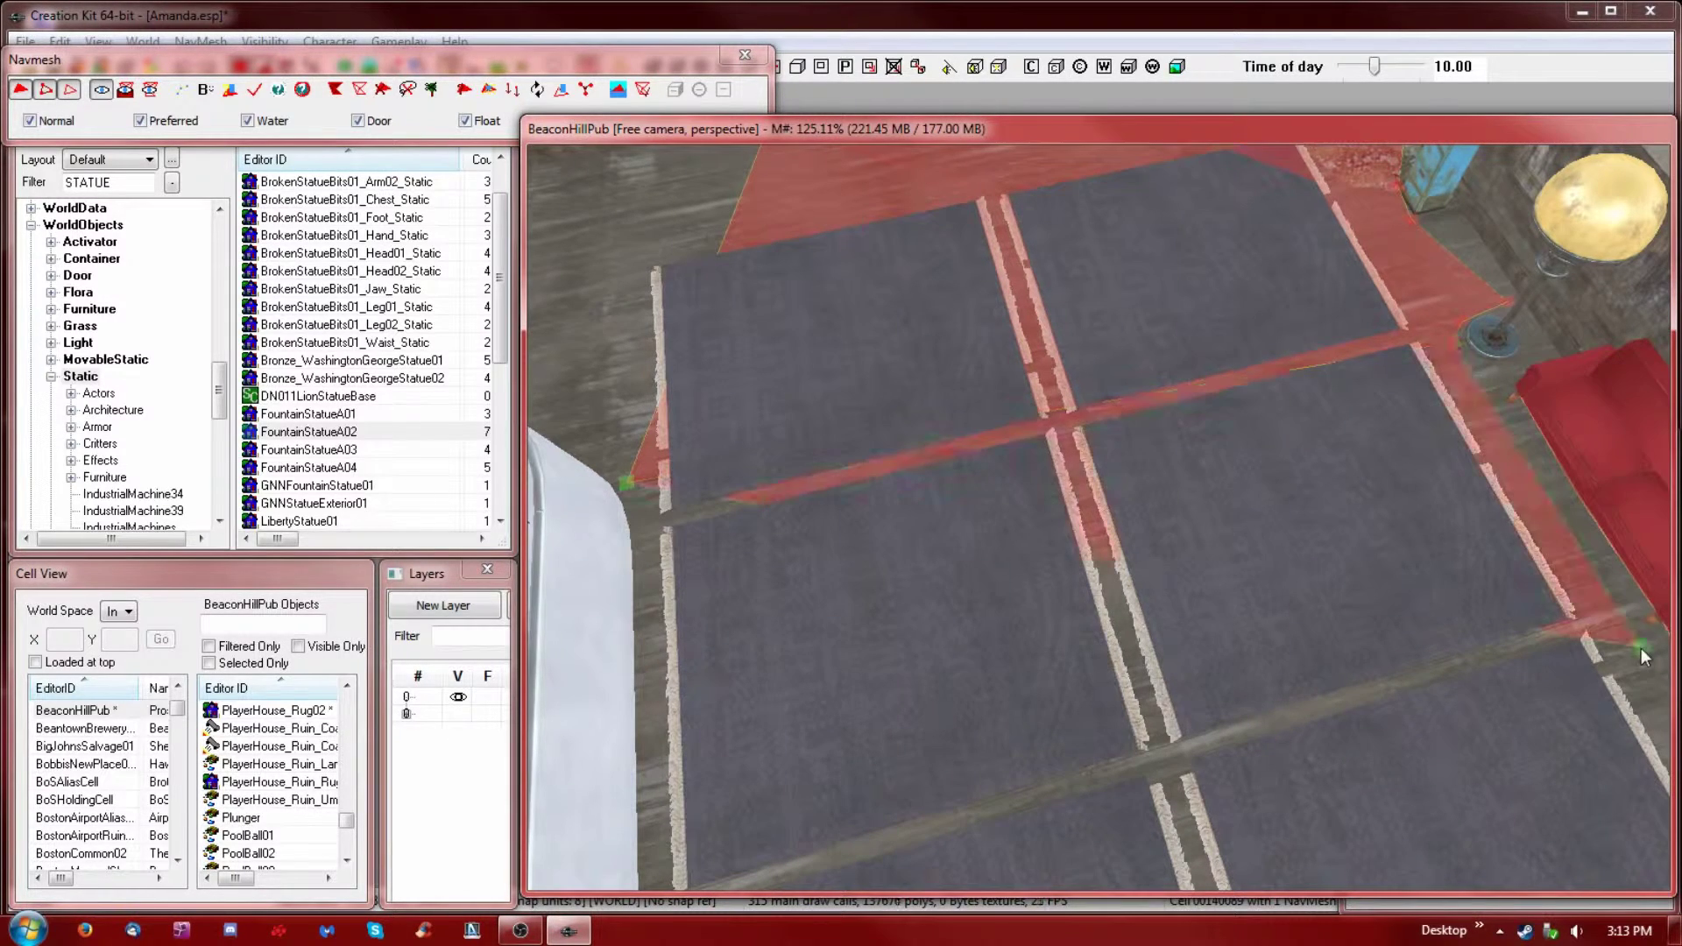
{"action": "middle_click_drag", "start_coordinate": [1444, 672], "coordinate": [1416, 668]}
{"action": "scroll", "coordinate": [1415, 668], "scroll_direction": "down", "scroll_amount": 1}
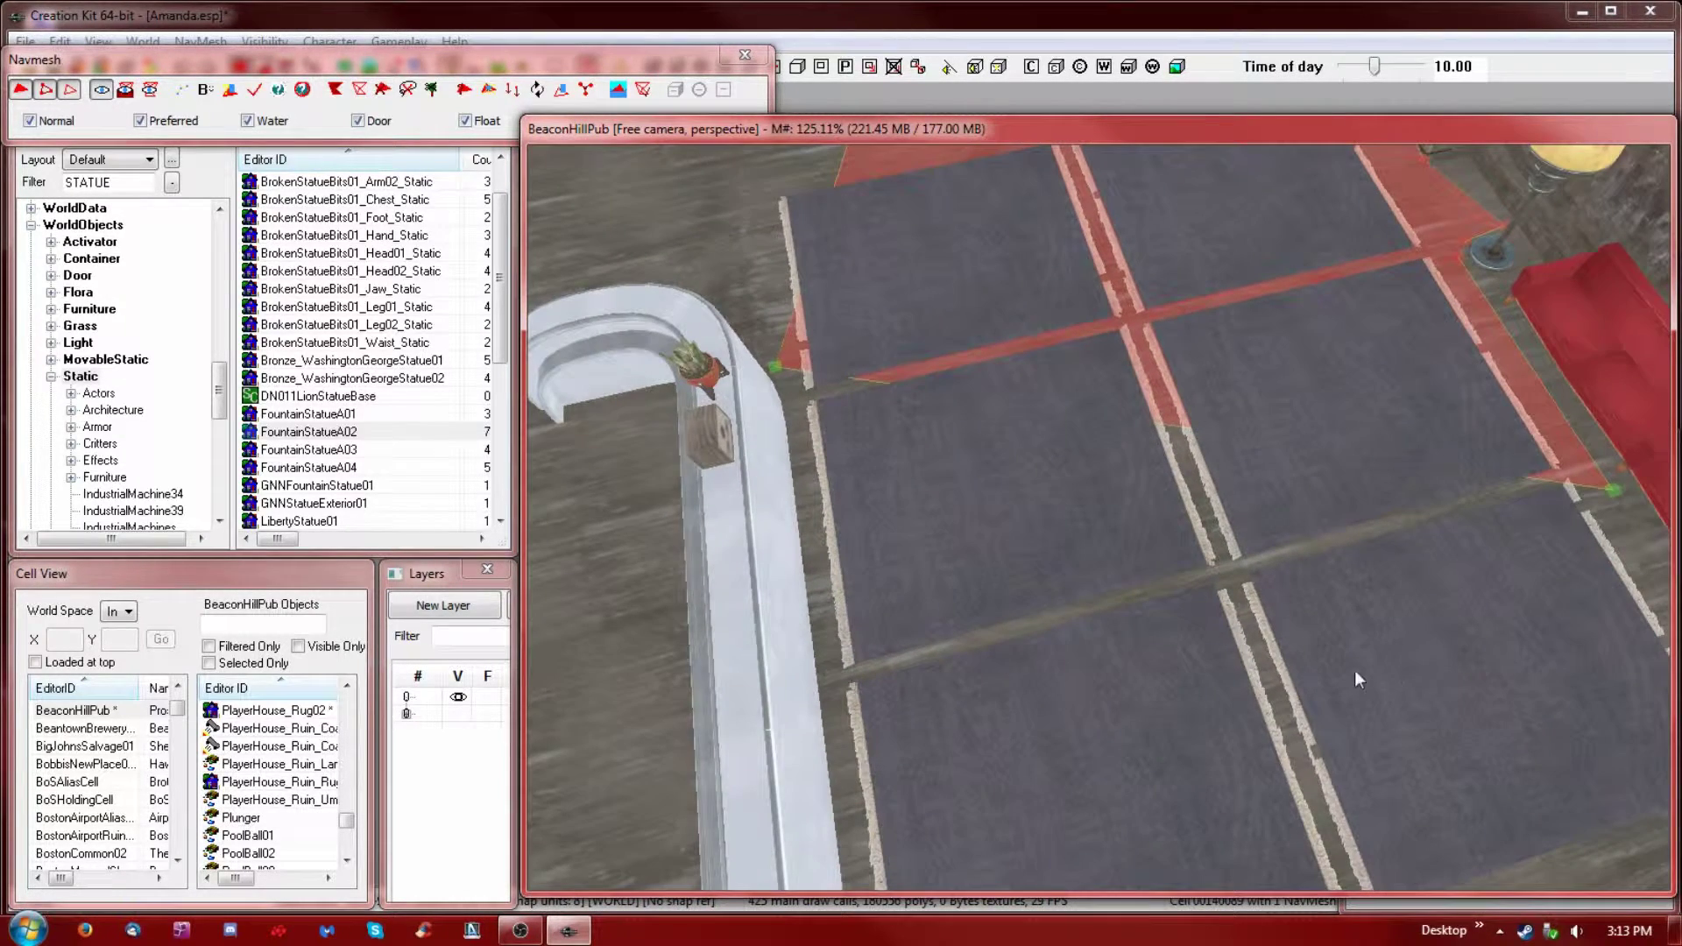
{"action": "right_click", "coordinate": [796, 435]}
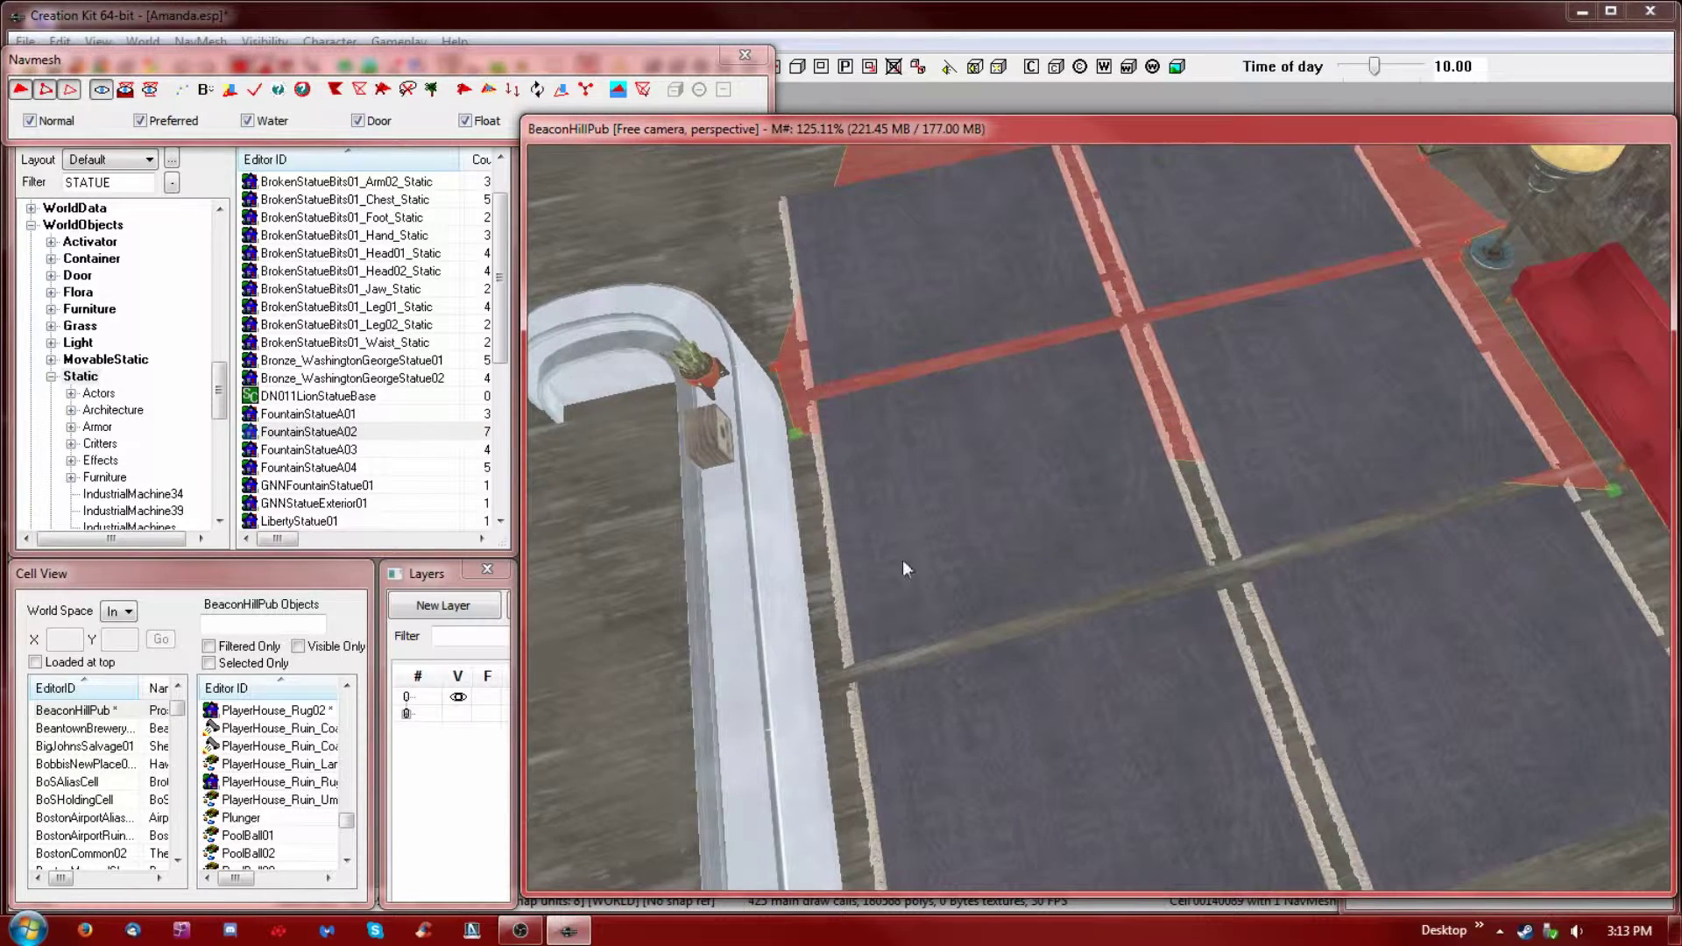
- Continue the navmesh with triangles to new vertices at the second sofa's far end and beside the last rug's corner along the counter
{"action": "scroll", "coordinate": [1002, 596], "scroll_direction": "down", "scroll_amount": 1}
{"action": "middle_click_drag", "start_coordinate": [1002, 596], "coordinate": [997, 580]}
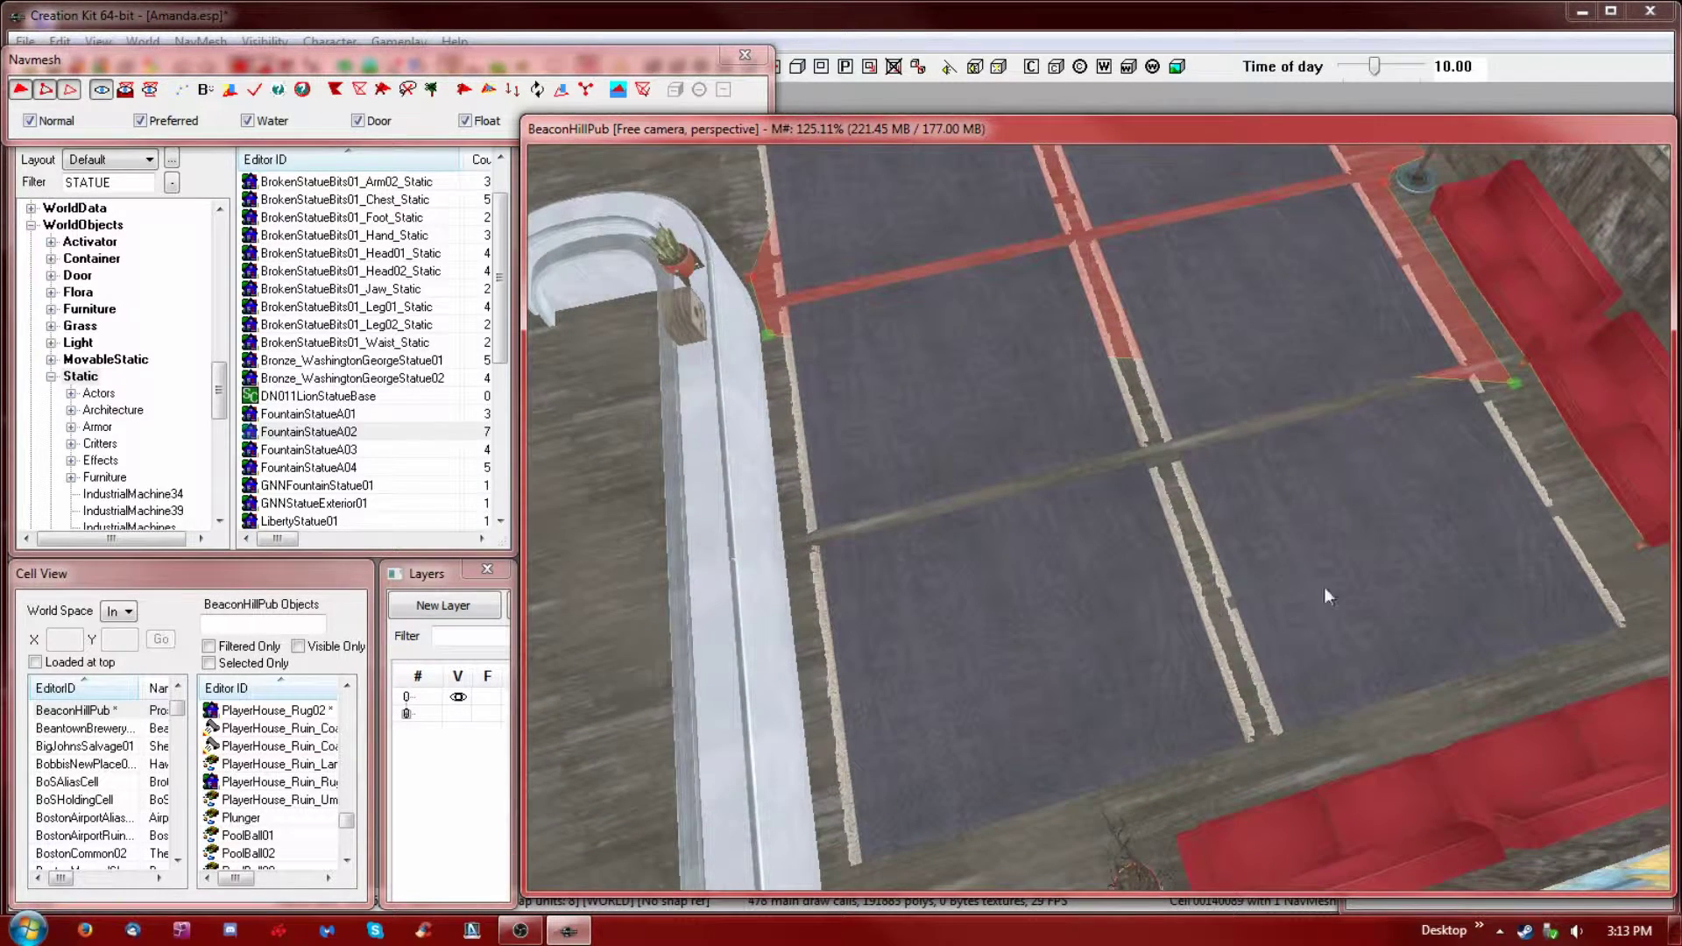
{"action": "right_click", "coordinate": [1626, 559]}
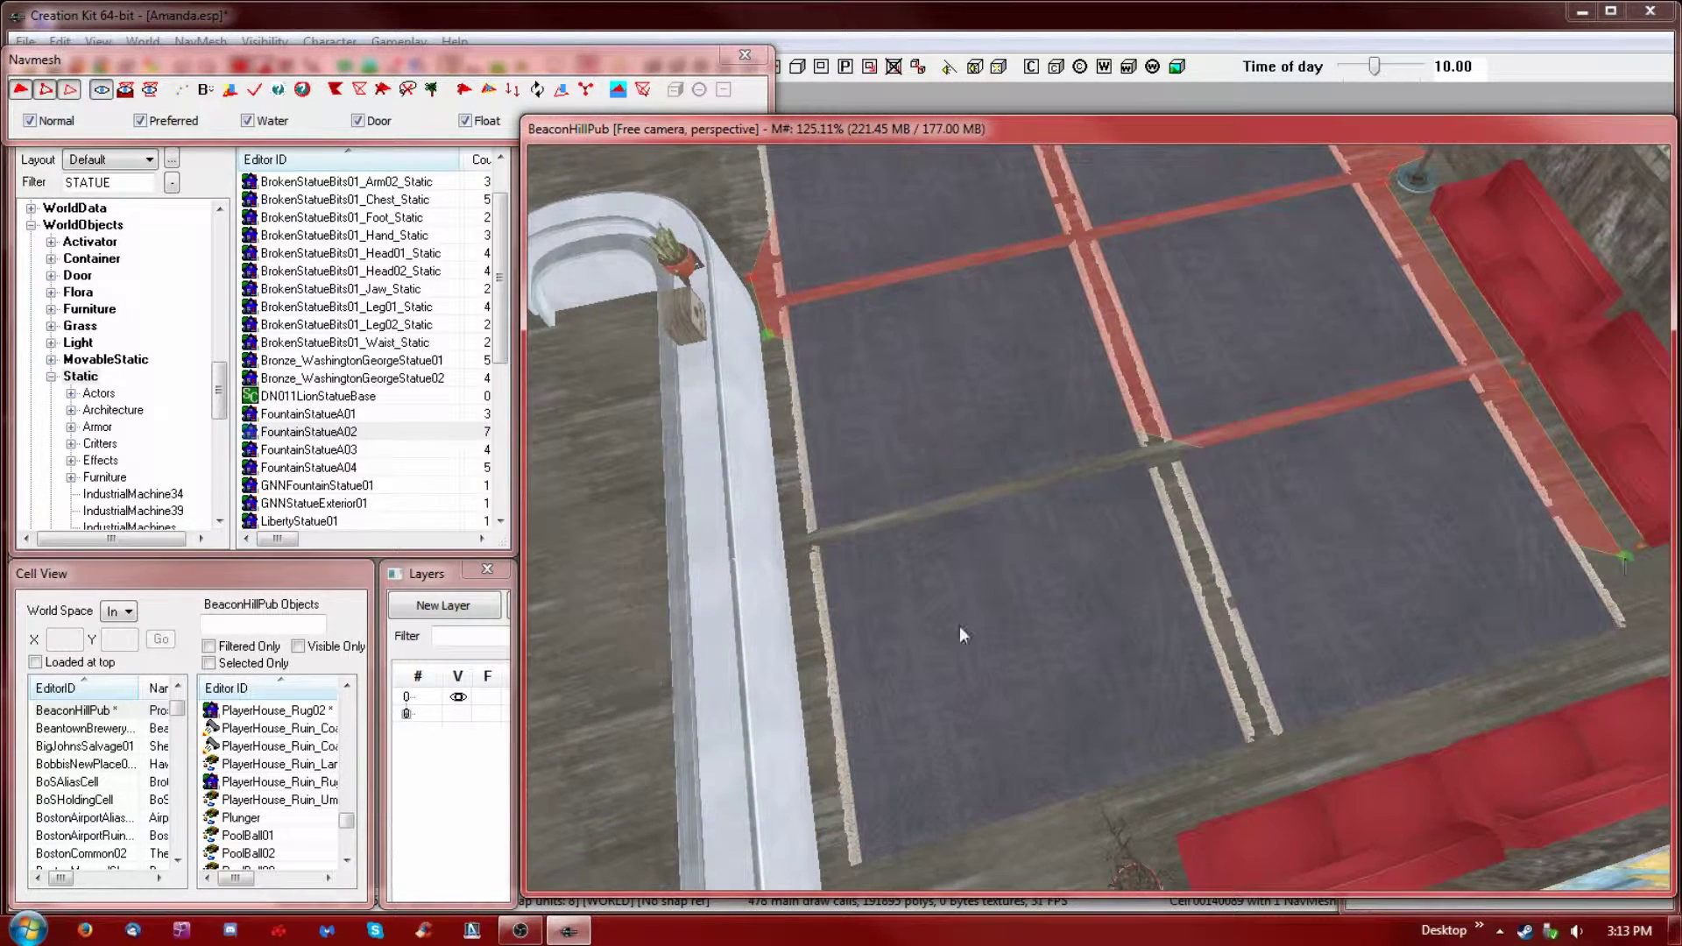
{"action": "middle_click_drag", "start_coordinate": [875, 820], "coordinate": [870, 795]}
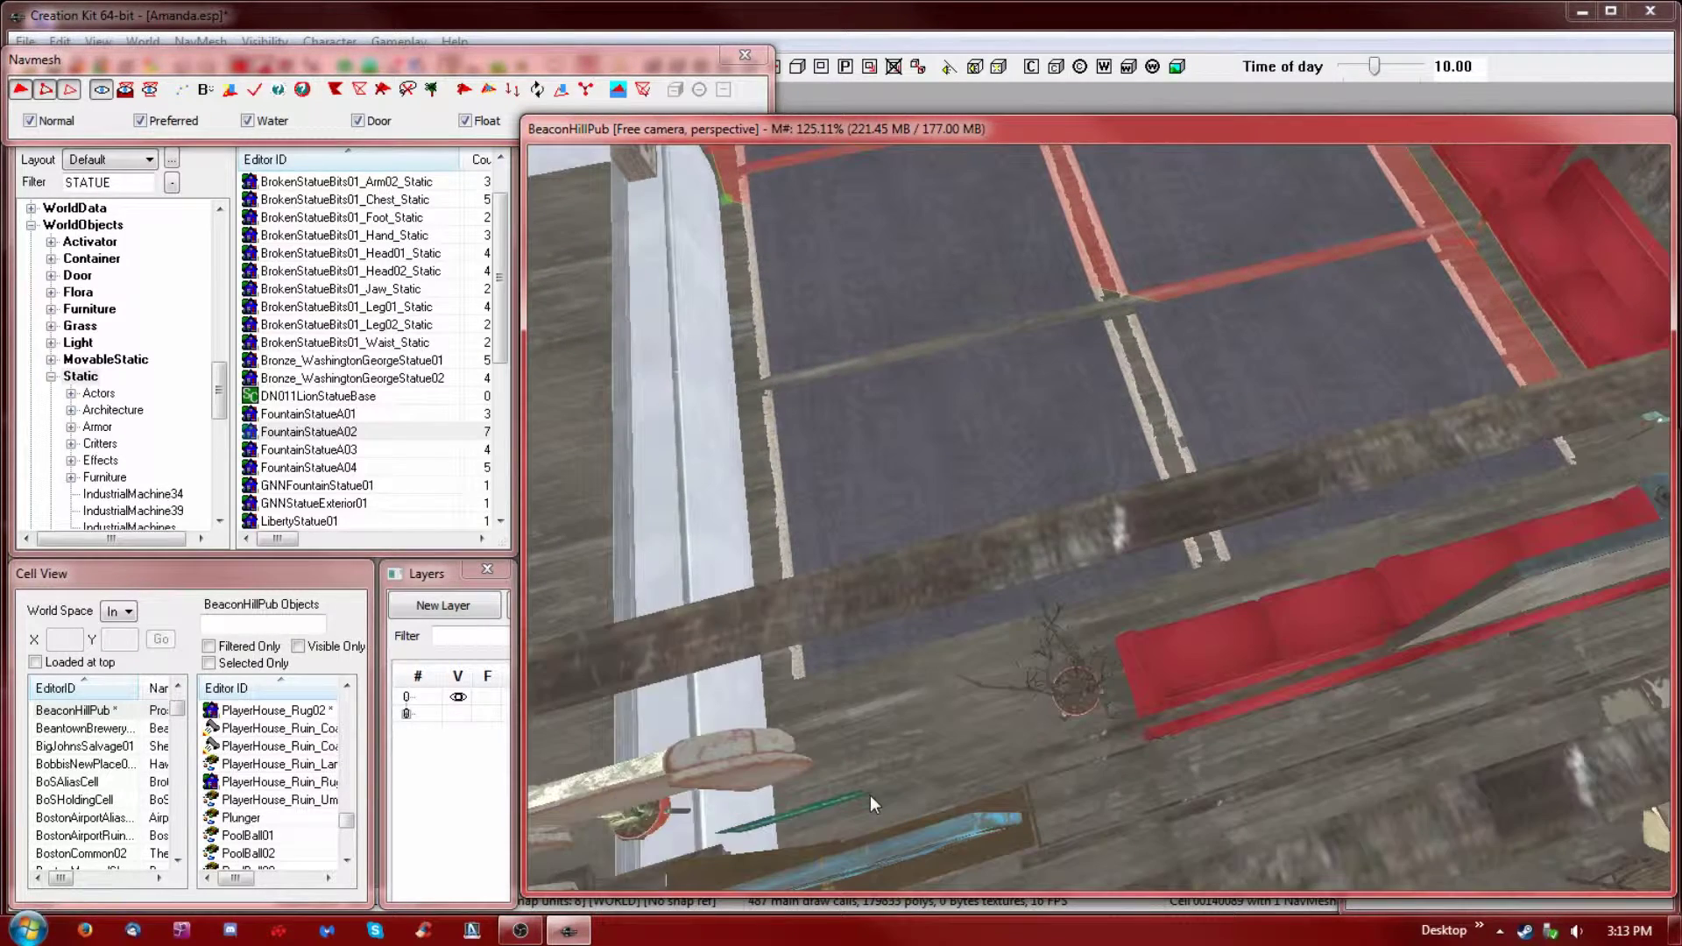
{"action": "scroll", "coordinate": [870, 796], "scroll_direction": "down", "scroll_amount": 3}
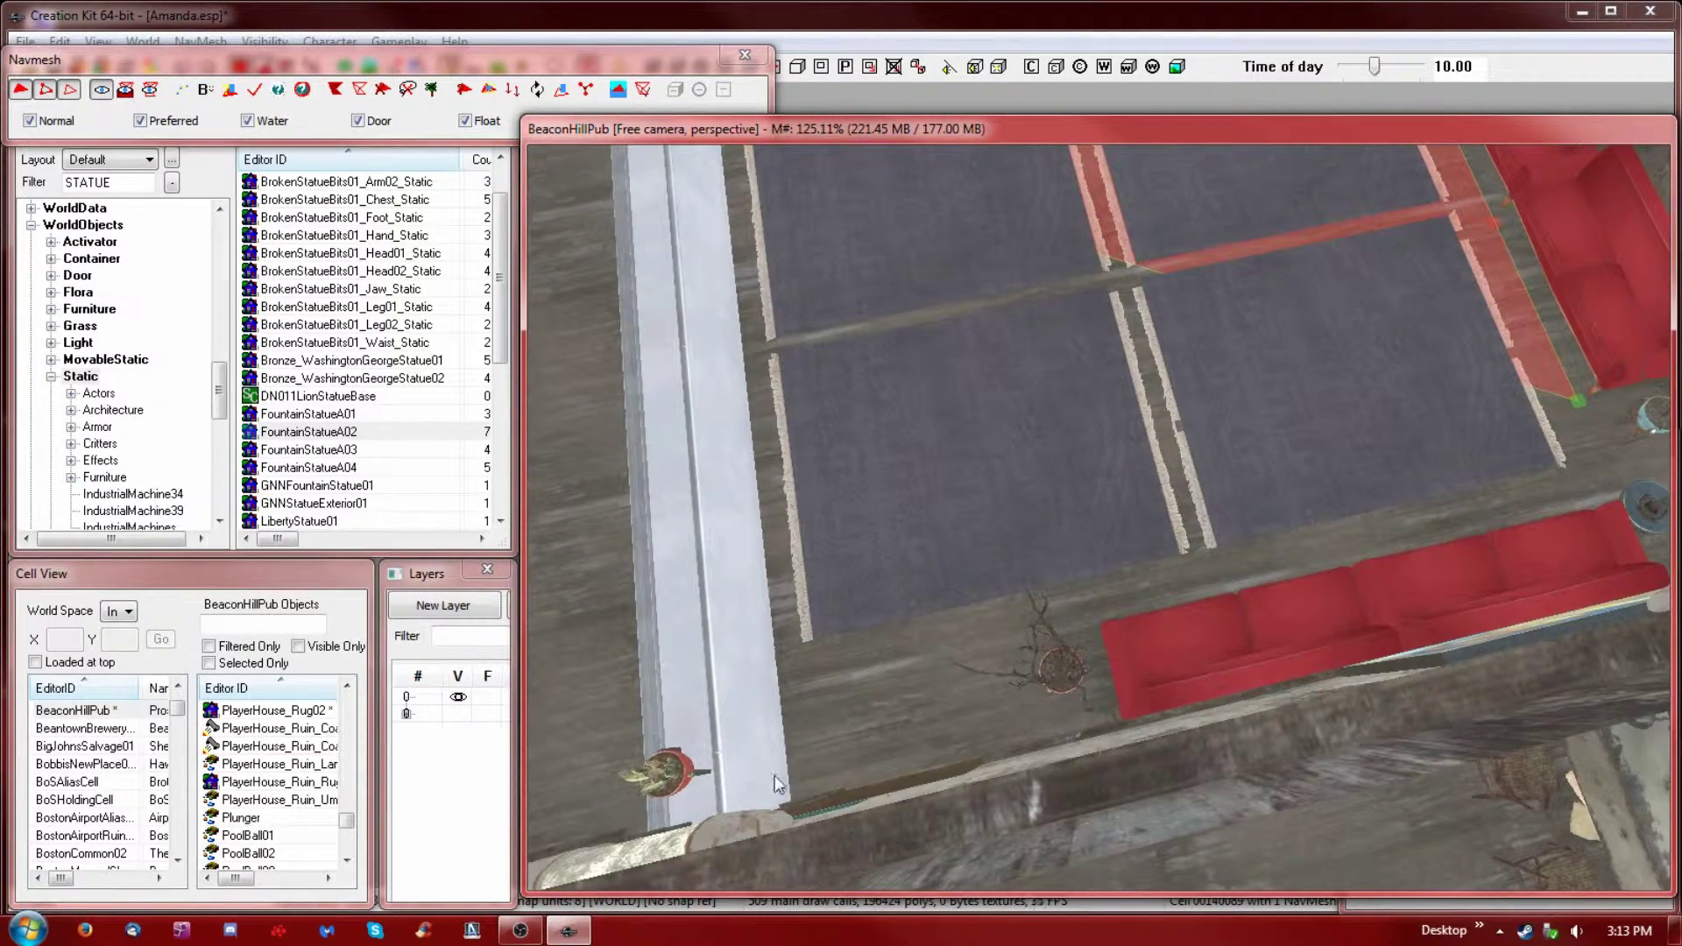
{"action": "right_click", "coordinate": [785, 645]}
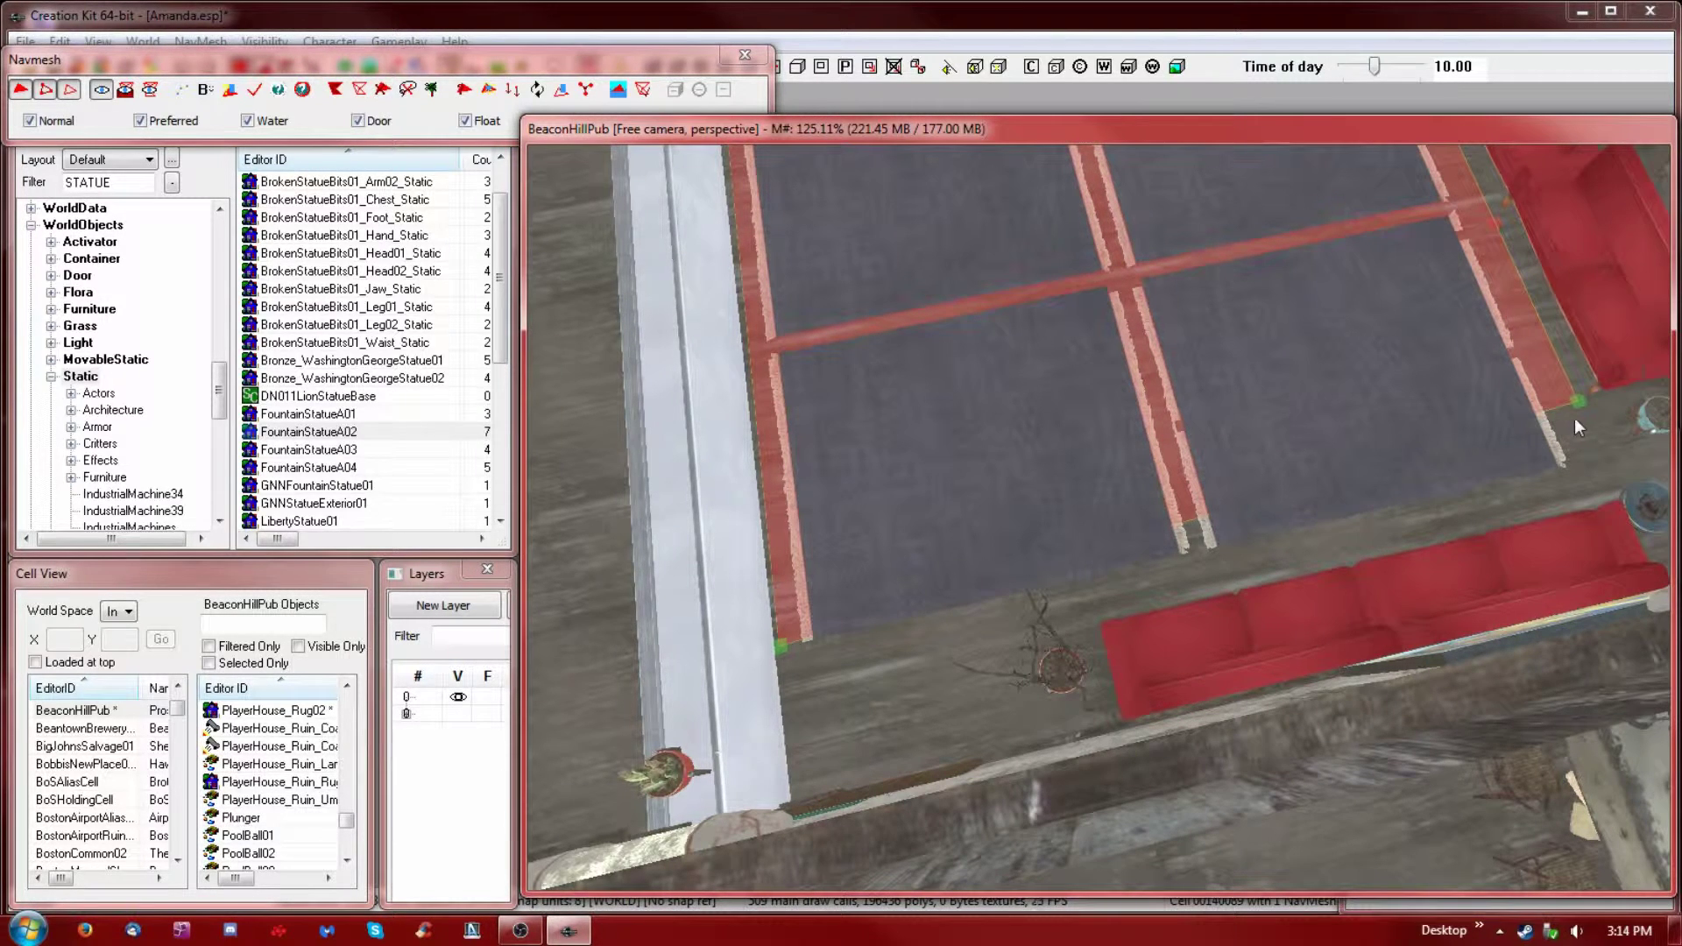
- Add navmesh triangles to new vertices in front of the end-wall sofa, at the counter's far end, and beside the potted plant
{"action": "right_click", "coordinate": [1095, 595]}
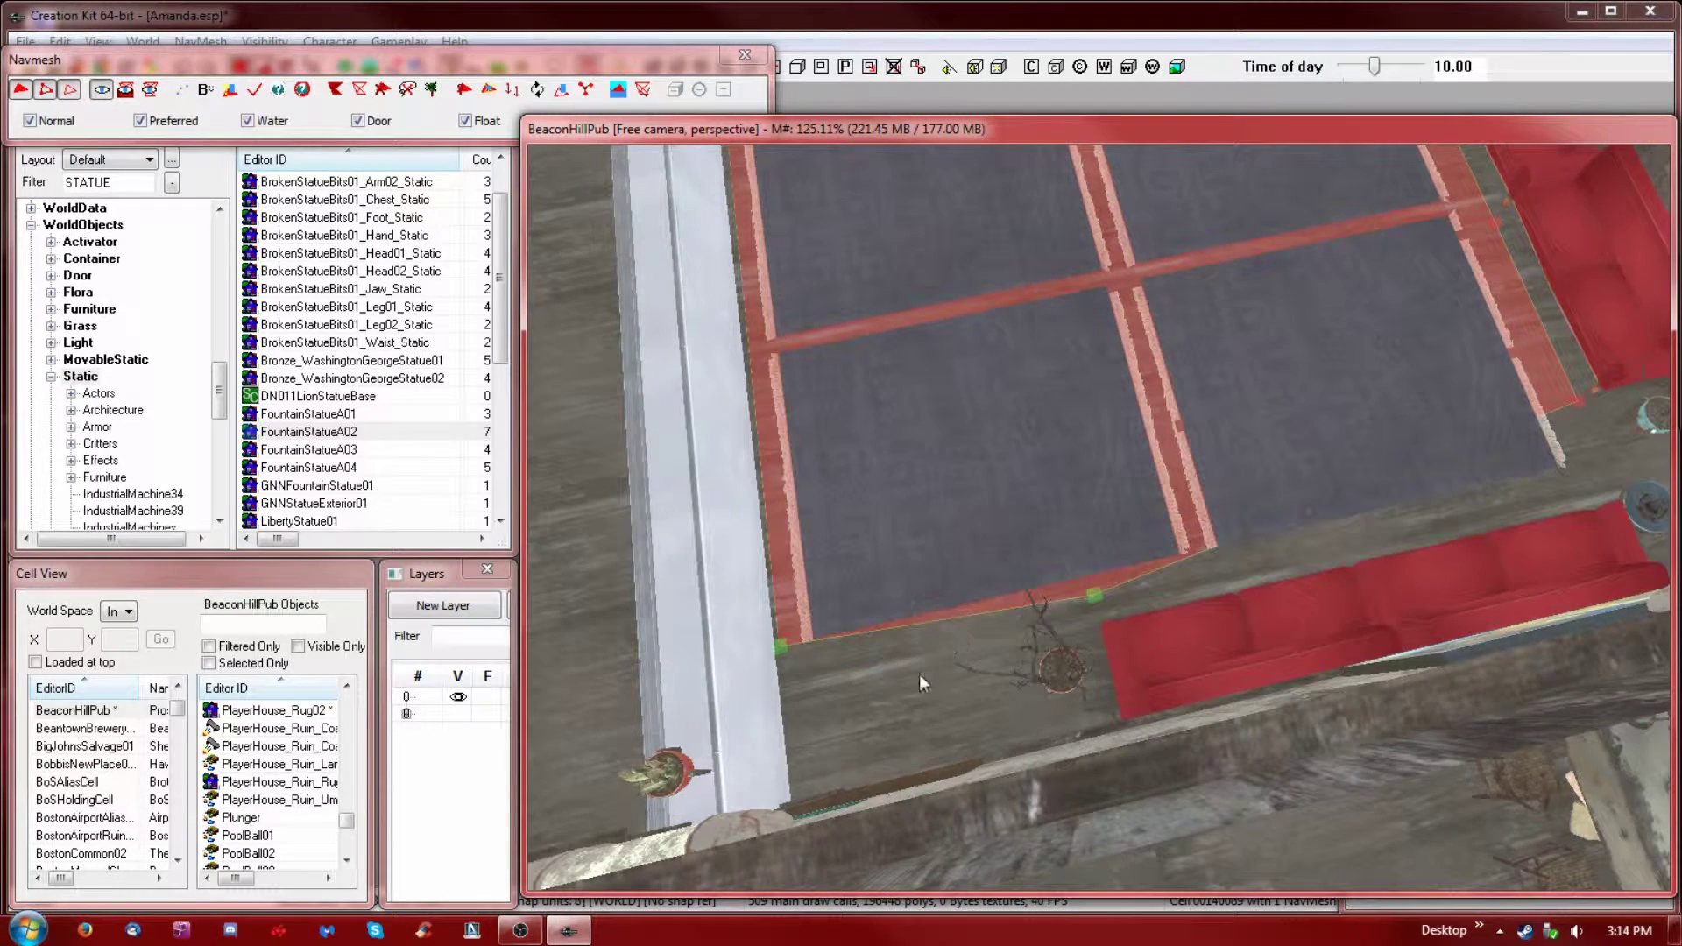
{"action": "right_click", "coordinate": [799, 783]}
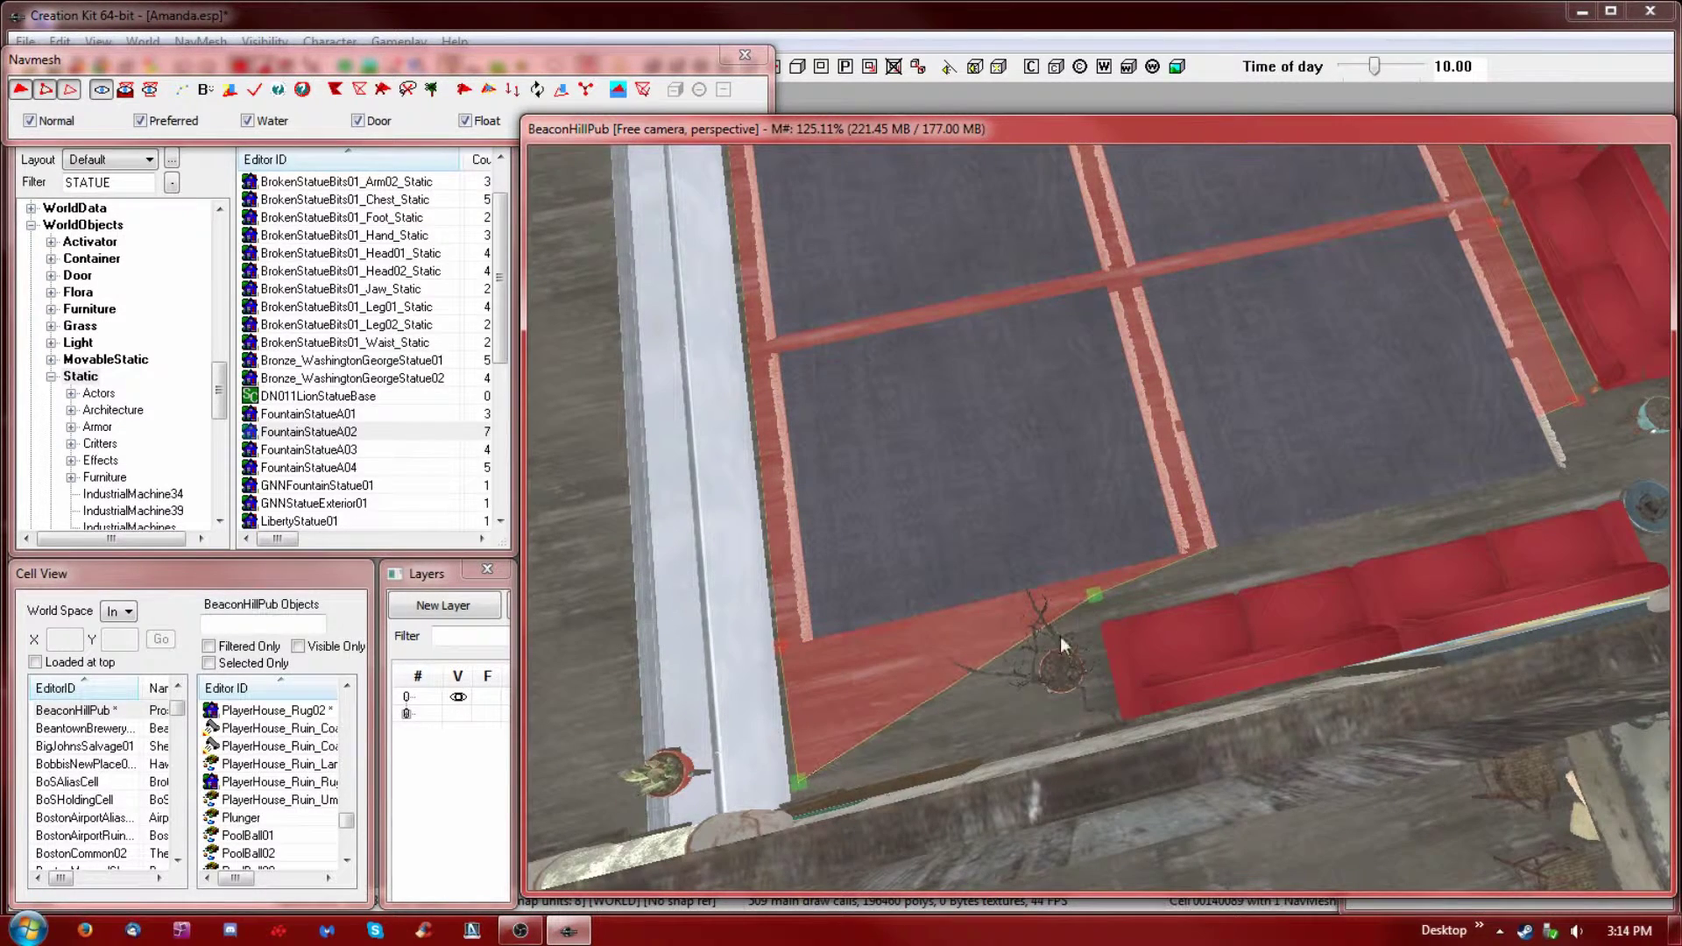
{"action": "right_click", "coordinate": [1011, 692]}
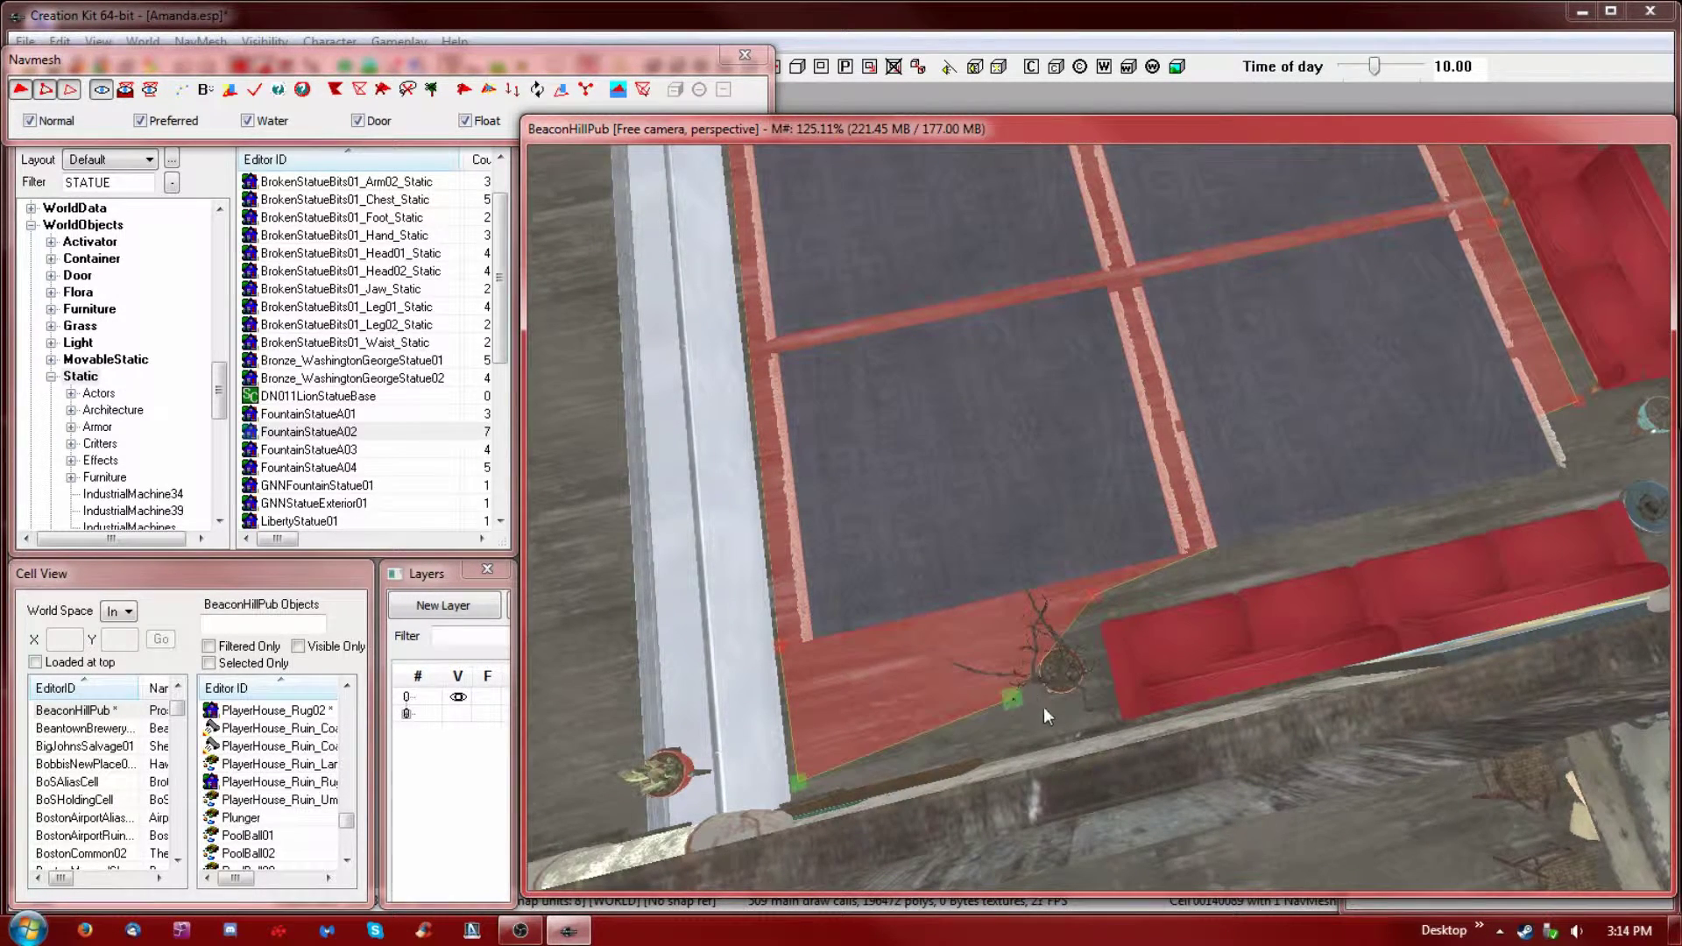
- Move the two outer navmesh vertices to the base corners of the Employees Only door frame
{"action": "middle_click_drag", "start_coordinate": [1073, 686], "coordinate": [1349, 588], "text": "shift"}
{"action": "left_click", "coordinate": [1068, 780]}
{"action": "middle_click_drag", "start_coordinate": [1065, 803], "coordinate": [1068, 771]}
{"action": "left_click", "coordinate": [1027, 553]}
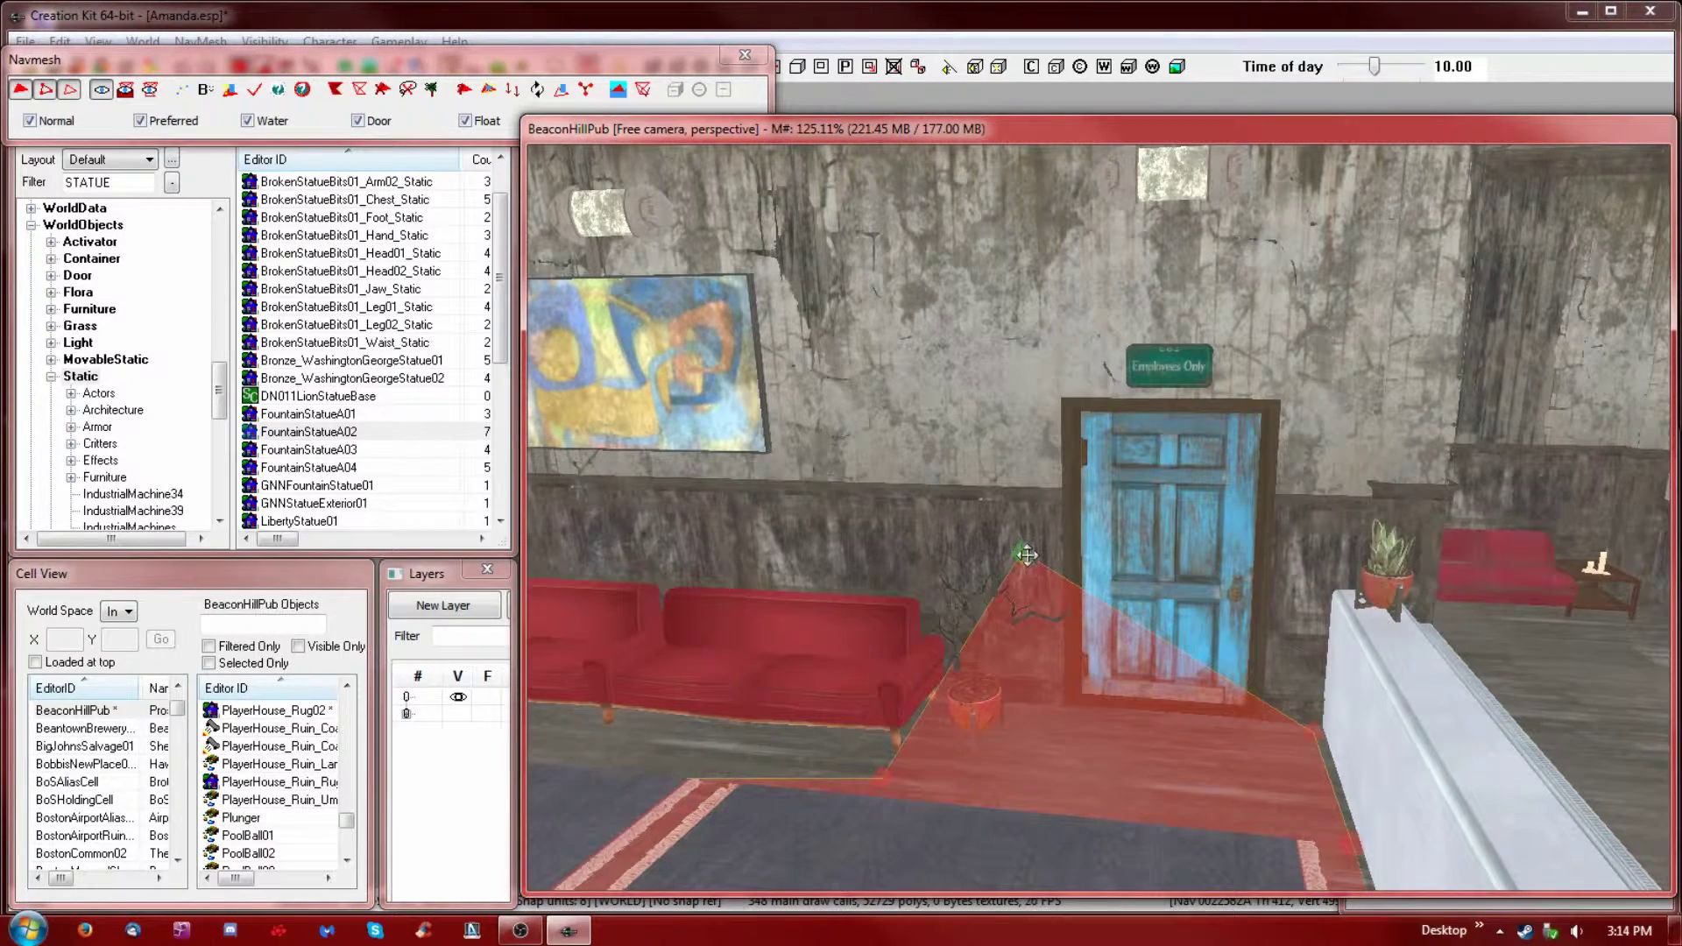
{"action": "left_click_drag", "start_coordinate": [1029, 559], "coordinate": [1070, 613]}
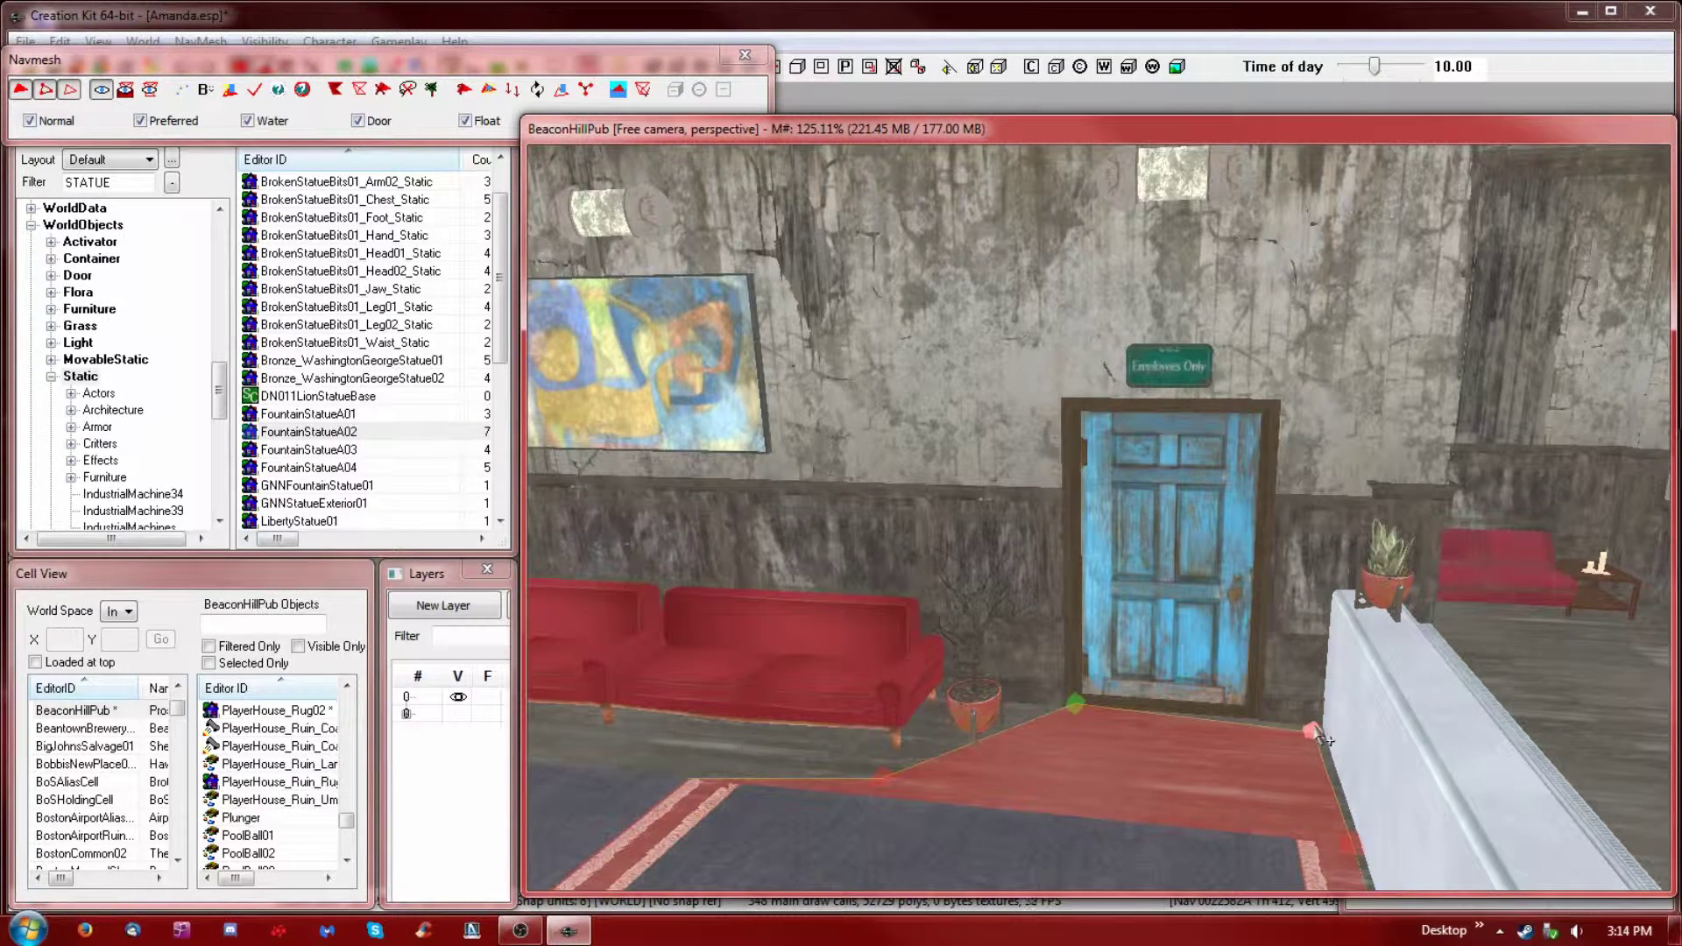
{"action": "left_click_drag", "start_coordinate": [1312, 726], "coordinate": [1256, 717]}
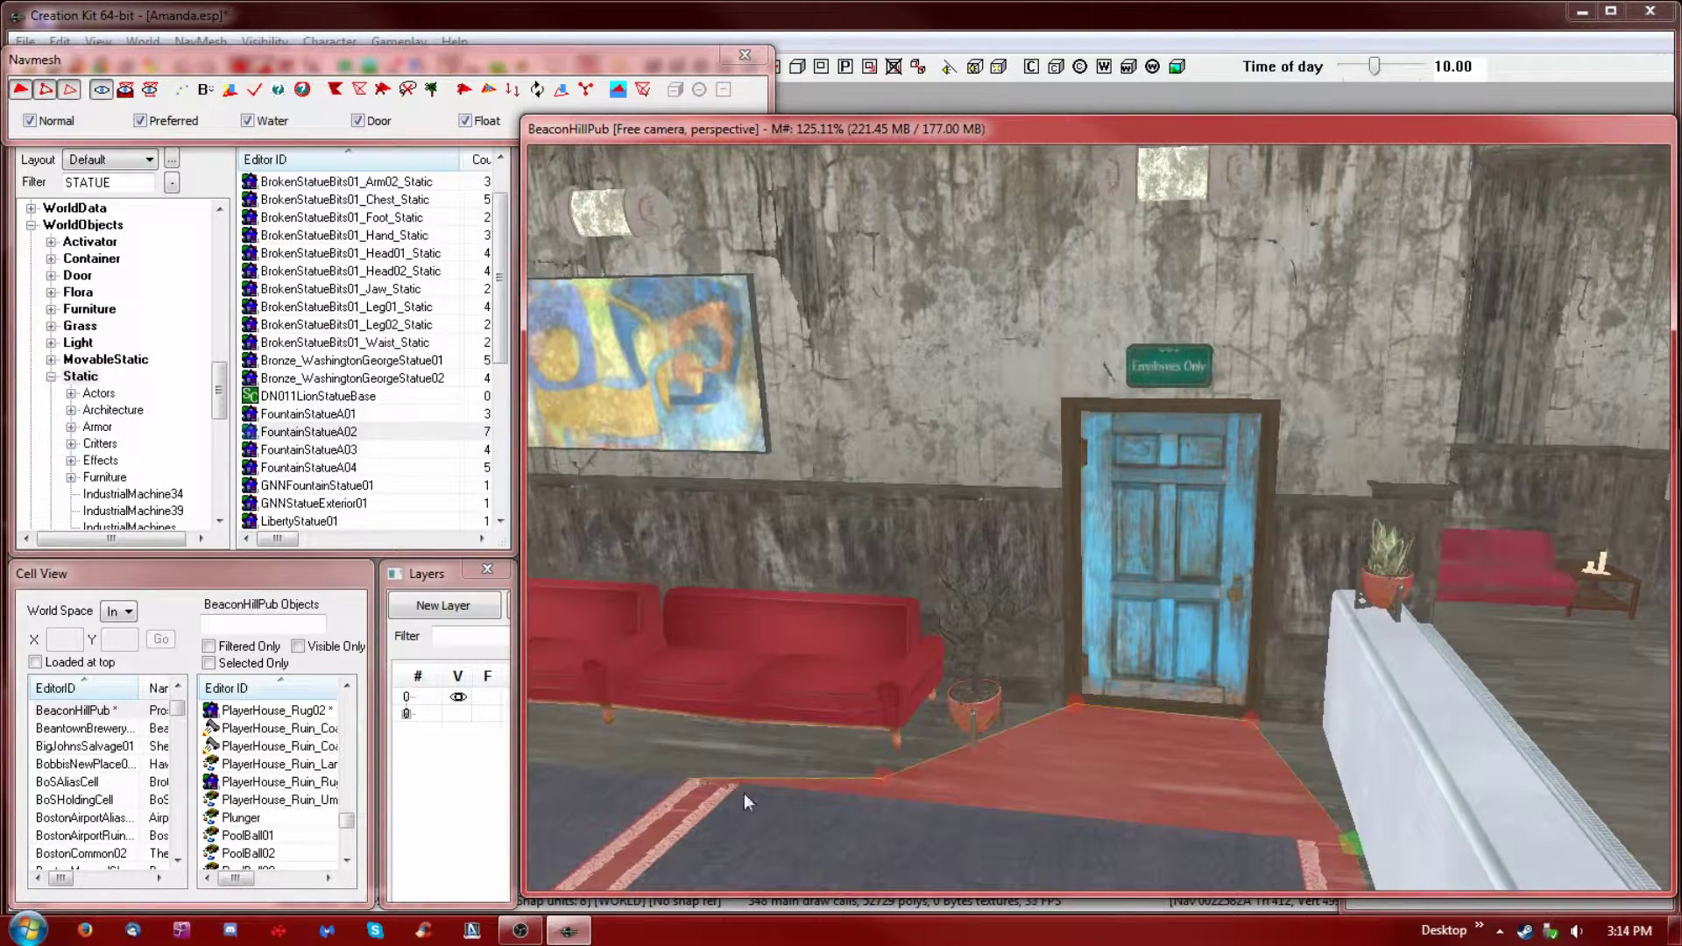
- Extend the navmesh along the end-wall sofas to a new vertex near the floor lamp, and adjust the vertex by the potted plant
{"action": "scroll", "coordinate": [797, 783], "scroll_direction": "down", "scroll_amount": 2}
{"action": "mouse_move", "coordinate": [796, 782]}
{"action": "middle_mouse_down", "text": "shift"}
{"action": "mouse_move", "coordinate": [801, 836]}
{"action": "mouse_move", "coordinate": [866, 828]}
{"action": "middle_mouse_up", "text": "shift"}
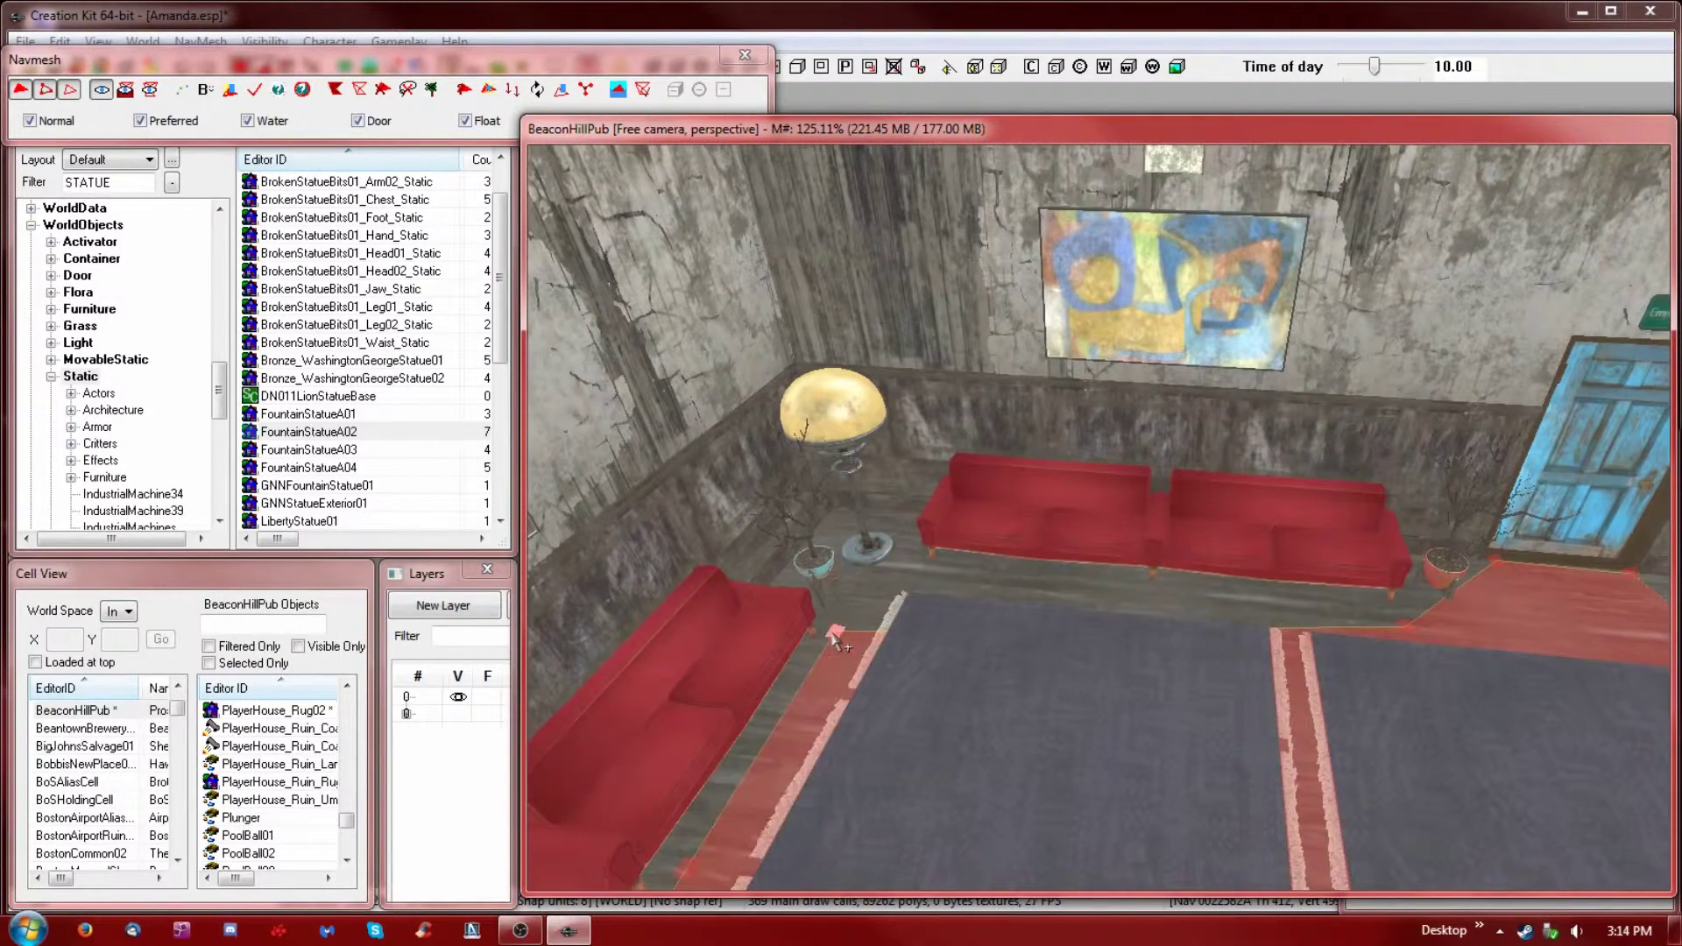
{"action": "left_click", "coordinate": [1405, 626], "text": "ctrl"}
{"action": "right_click", "coordinate": [892, 564]}
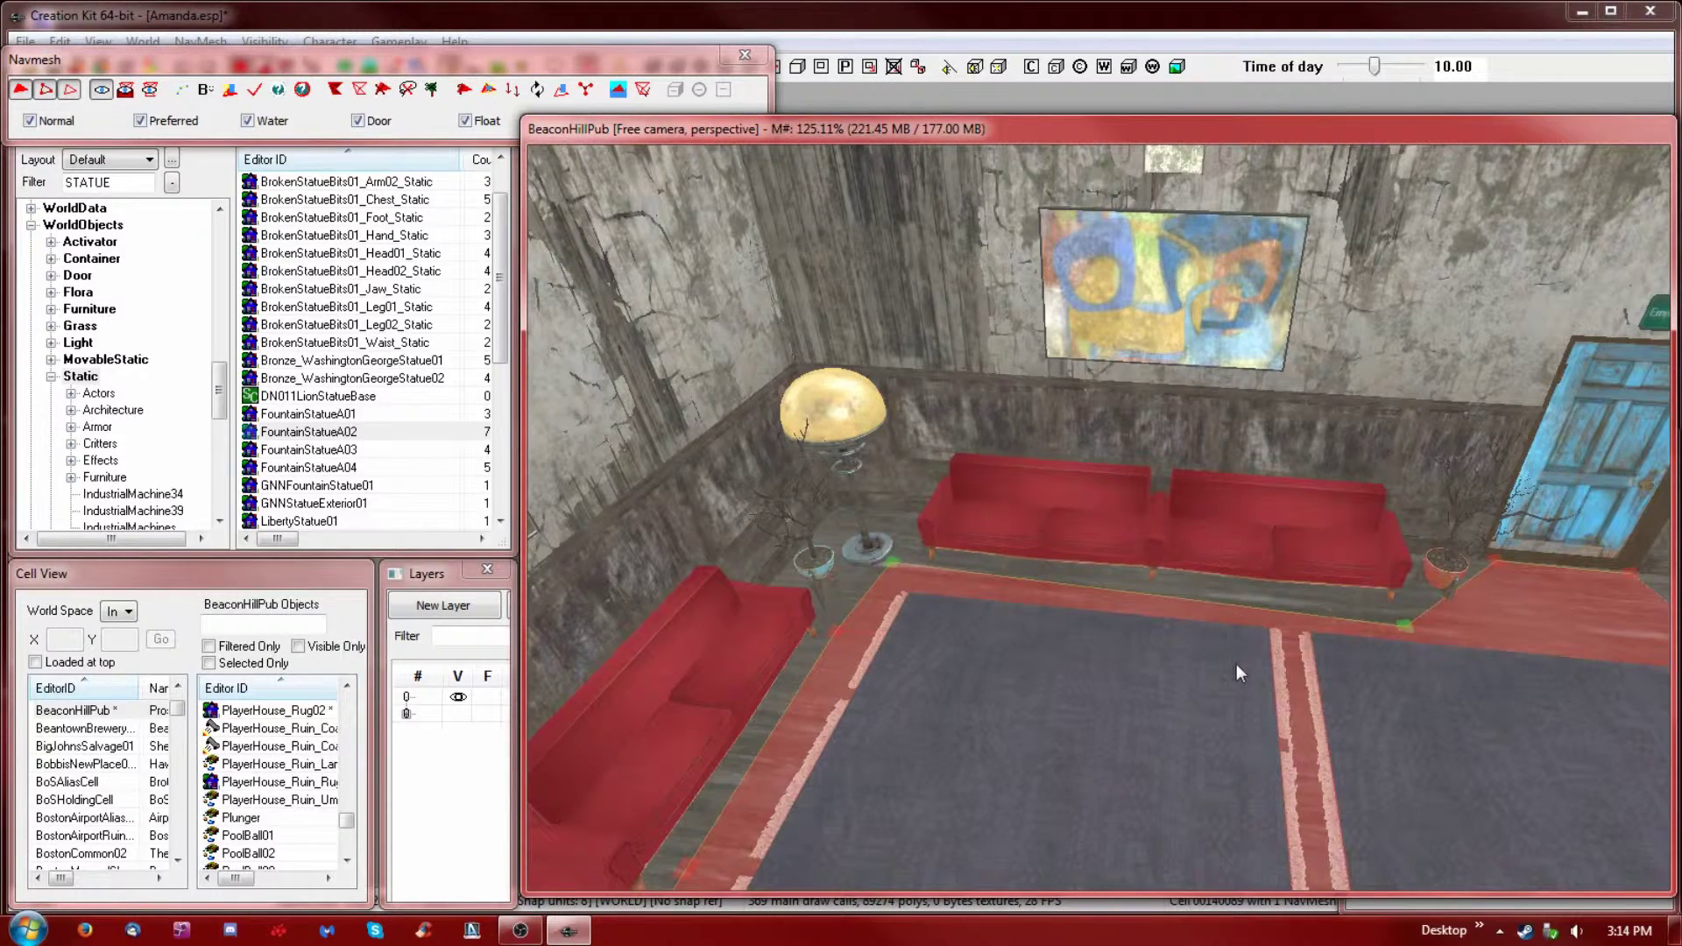
{"action": "left_click_drag", "start_coordinate": [1407, 624], "coordinate": [1408, 628]}
{"action": "left_click", "coordinate": [1412, 631]}
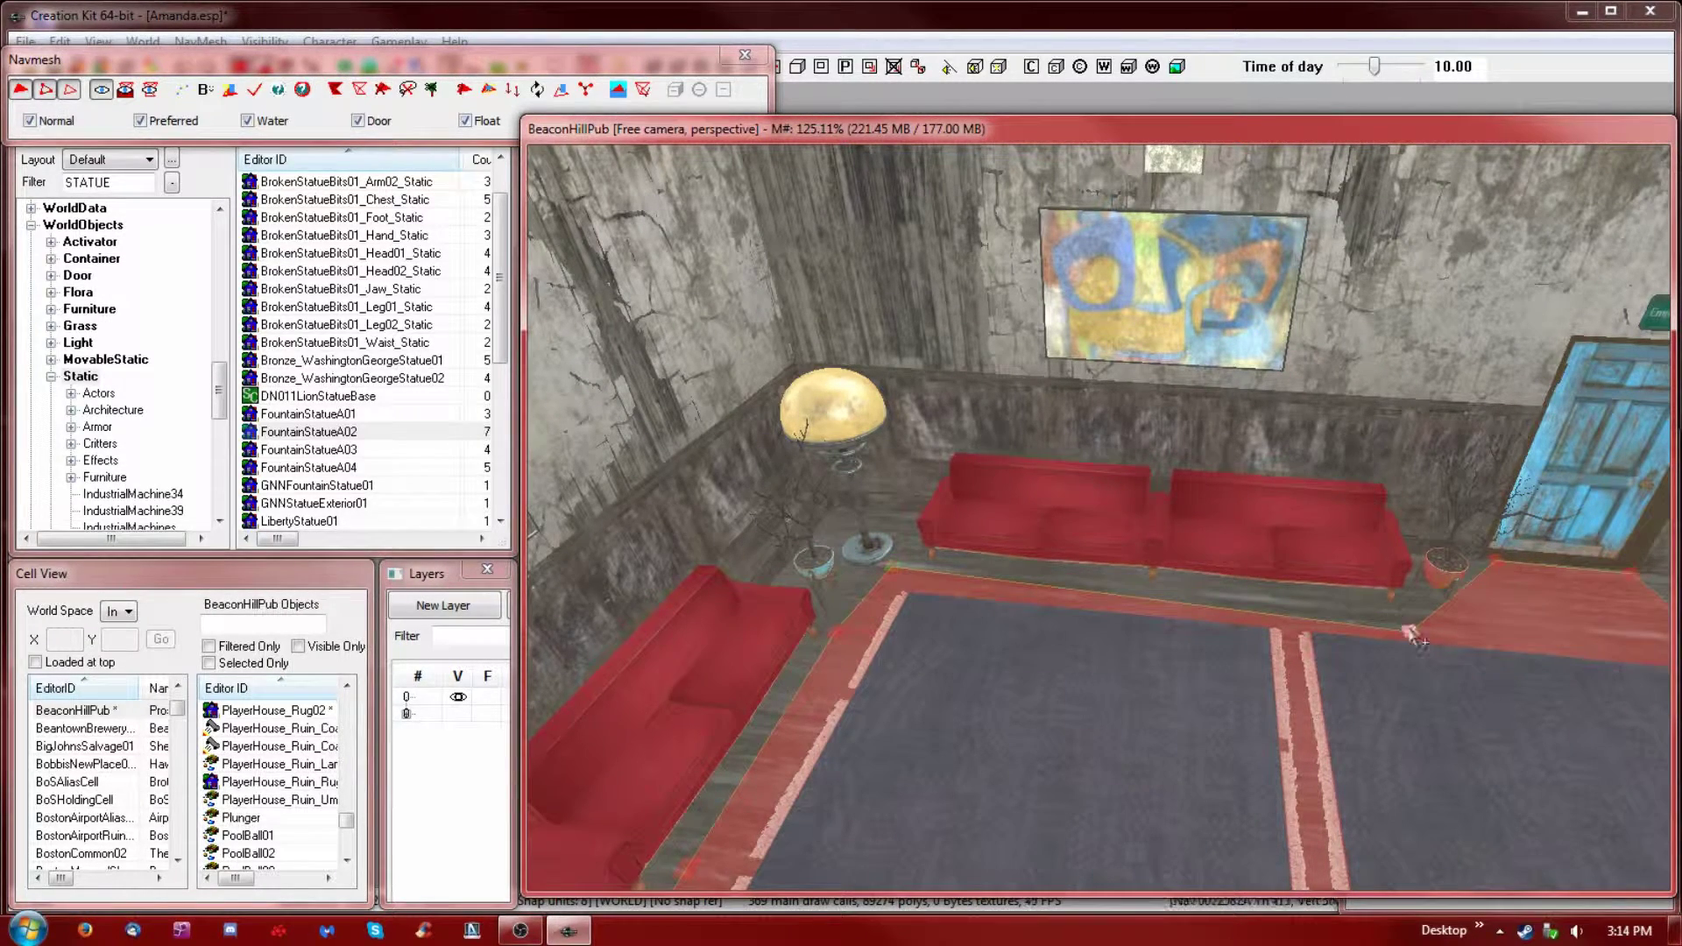